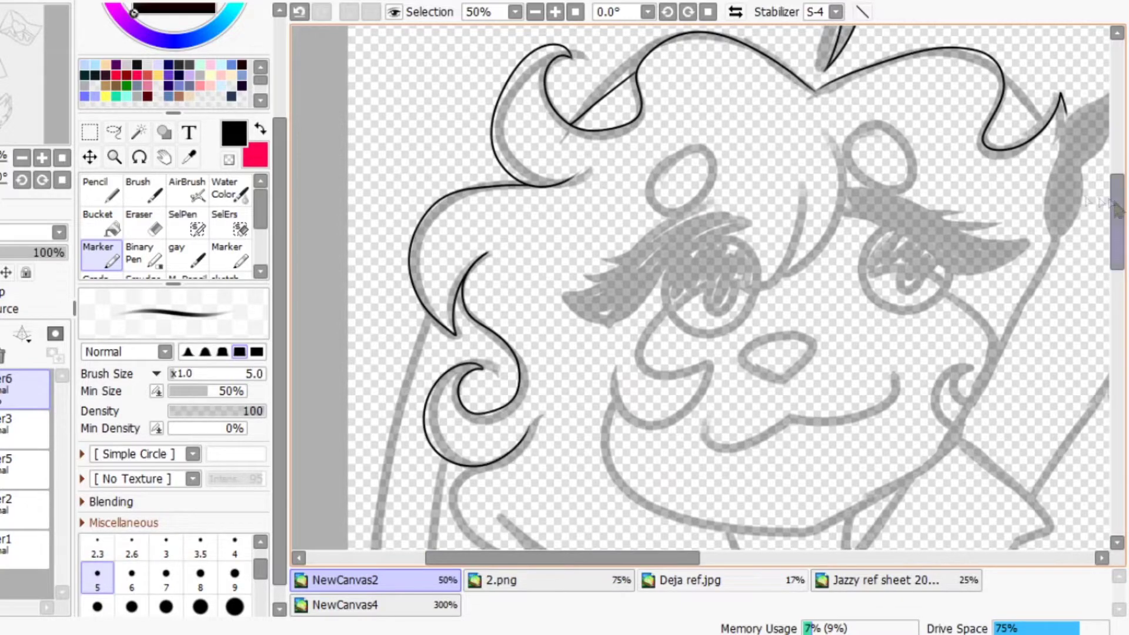
# Ink the lower hair outline and its pointed tufts beside the neck in black over the grey sketch.
pyautogui.scroll(6, 700, 288)
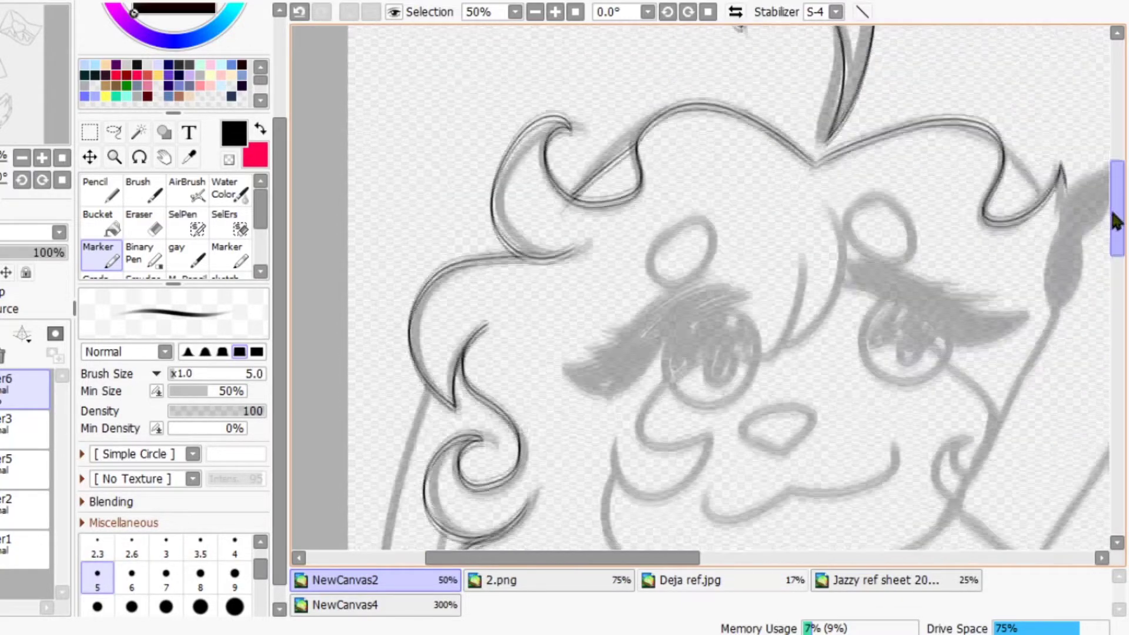
pyautogui.scroll(-3, 700, 288)
pyautogui.scroll(-2, 1118, 282)
pyautogui.moveTo(423, 120)
pyautogui.mouseDown()
pyautogui.moveTo(421, 187)
pyautogui.moveTo(530, 506)
pyautogui.mouseUp()
pyautogui.moveTo(442, 267); pyautogui.dragTo(432, 450)
pyautogui.moveTo(432, 412); pyautogui.dragTo(606, 405)
pyautogui.moveTo(503, 556); pyautogui.dragTo(570, 556)
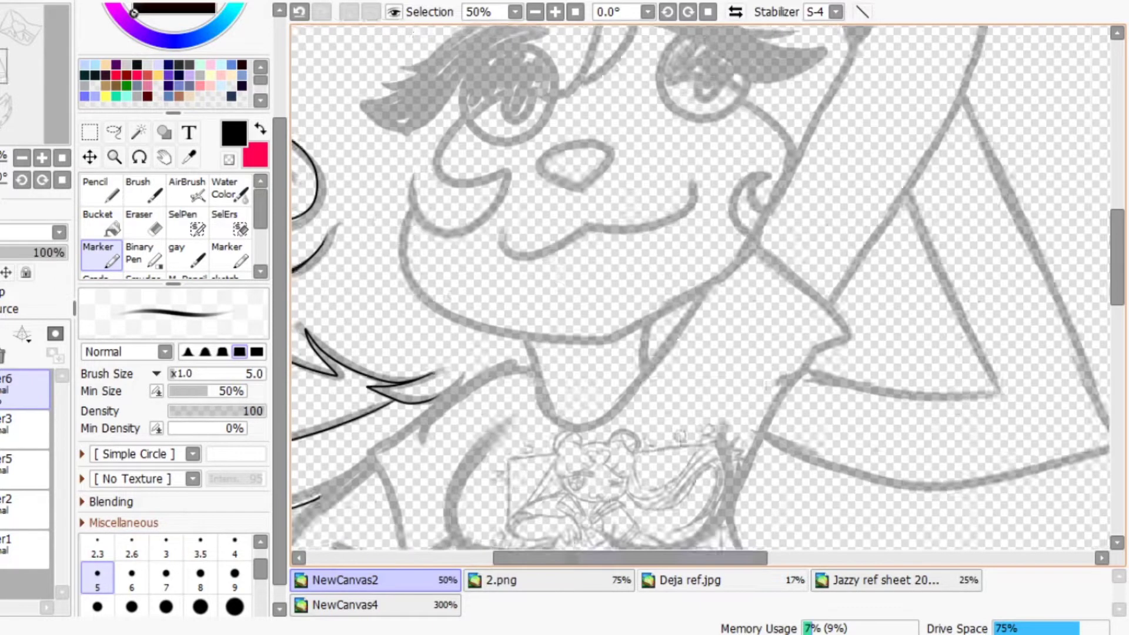
# Outline the thick lashes of the eye farther from the raised arm and fill them solid black.
pyautogui.scroll(3, 552, 226)
pyautogui.moveTo(553, 227); pyautogui.dragTo(362, 298)
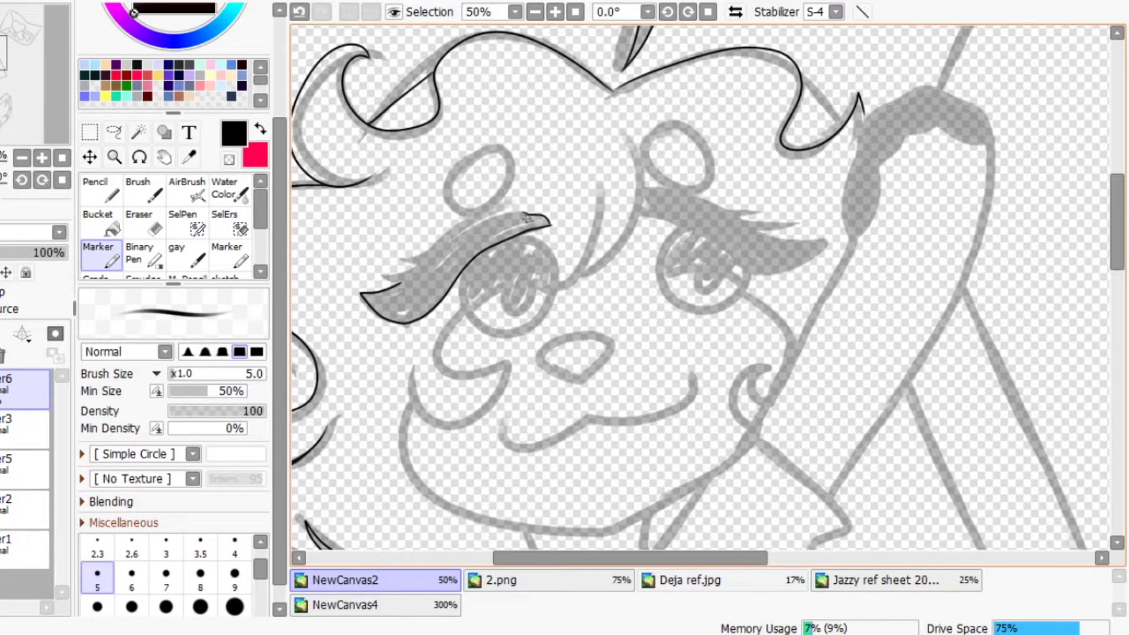
pyautogui.press('g')
pyautogui.click(447, 241)
# Outline the thick lashes of the eye nearer the raised arm and fill them solid black.
pyautogui.press('n')
pyautogui.moveTo(823, 241); pyautogui.dragTo(647, 194)
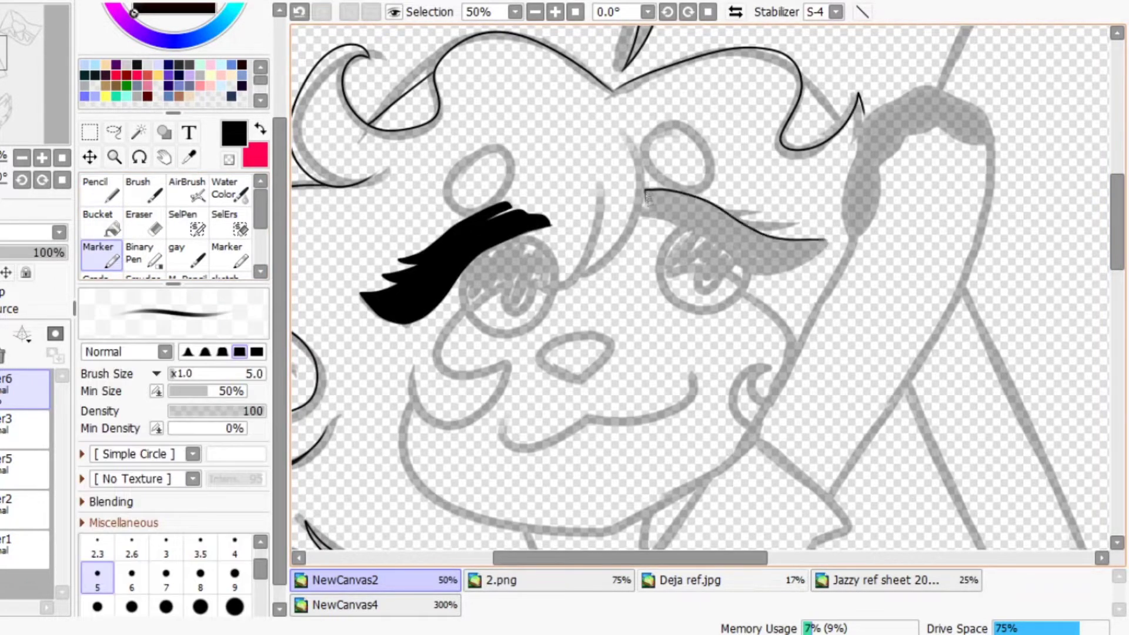
pyautogui.moveTo(829, 244); pyautogui.dragTo(643, 217)
pyautogui.press('g')
pyautogui.click(744, 227)
pyautogui.press('n')
# Ink the two oval brow marks, both round eye outlines and the curved pupil shapes inside them.
pyautogui.moveTo(682, 147); pyautogui.dragTo(682, 147)
pyautogui.hotkey('ctrl', 'z')
pyautogui.moveTo(503, 167); pyautogui.dragTo(506, 172)
pyautogui.moveTo(557, 234)
pyautogui.mouseDown()
pyautogui.moveTo(536, 290)
pyautogui.moveTo(475, 317)
pyautogui.moveTo(543, 290)
pyautogui.moveTo(504, 286)
pyautogui.mouseUp()
pyautogui.hotkey('ctrl', 'z')
pyautogui.moveTo(744, 267); pyautogui.dragTo(700, 229)
pyautogui.hotkey('ctrl', 'z')
pyautogui.moveTo(744, 267); pyautogui.dragTo(700, 229)
pyautogui.hotkey('ctrl', 'z')
pyautogui.moveTo(747, 271)
pyautogui.mouseDown()
pyautogui.moveTo(659, 276)
pyautogui.moveTo(715, 276)
pyautogui.mouseUp()
# Fill the upper part and pupil of both eyes with black.
pyautogui.click(111, 226)
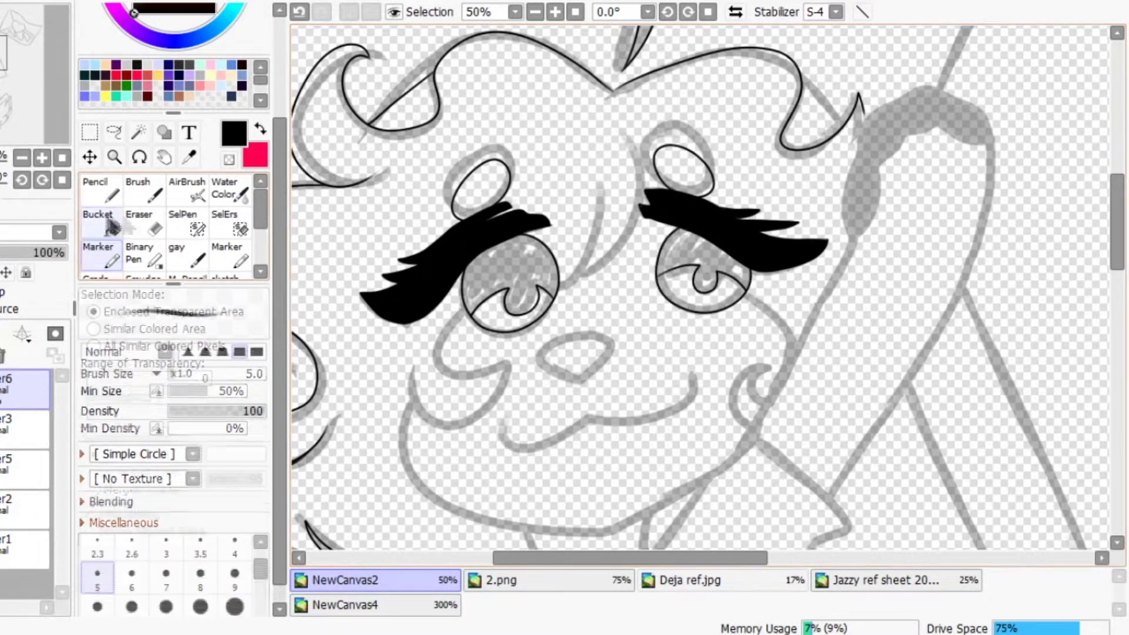
pyautogui.click(518, 276)
pyautogui.click(703, 277)
pyautogui.click(98, 253)
# Ink the hair strands falling between the eyes and the two curved cheek lines beside the muzzle.
pyautogui.moveTo(612, 214); pyautogui.dragTo(564, 284)
pyautogui.moveTo(469, 310); pyautogui.dragTo(440, 376)
pyautogui.moveTo(511, 356); pyautogui.dragTo(410, 360)
# Ink the nose, the wavy smile and short hatch marks on the cheeks and nose bridge.
pyautogui.scroll(-3, 1097, 197)
pyautogui.moveTo(575, 284); pyautogui.dragTo(581, 285)
pyautogui.hotkey('ctrl', 'z')
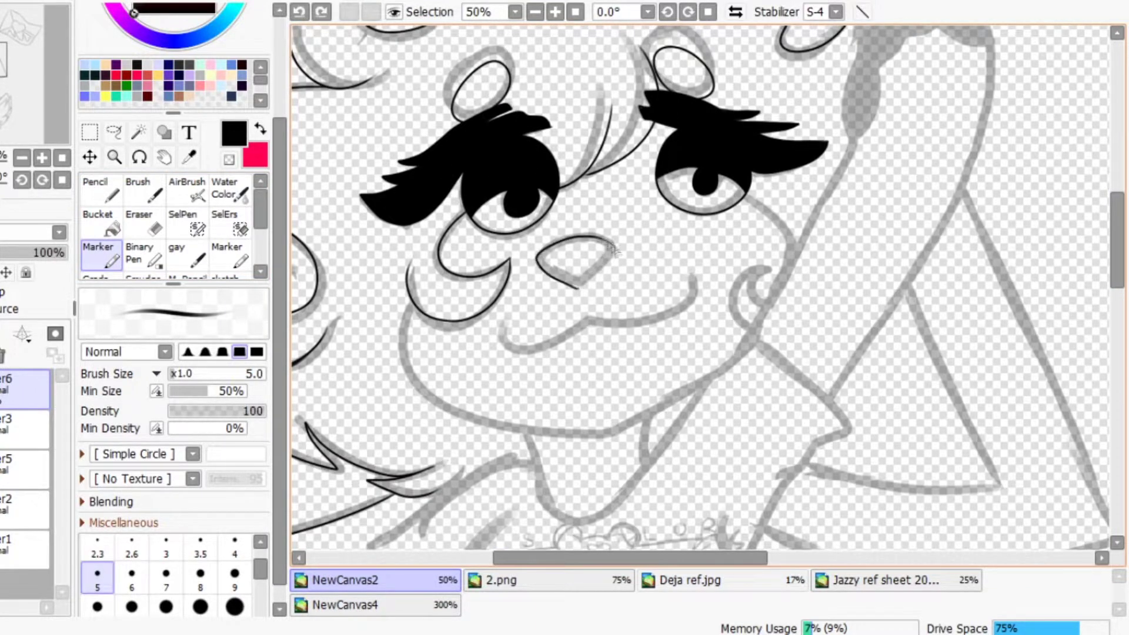
pyautogui.hotkey('ctrl', 'z')
pyautogui.moveTo(505, 327)
pyautogui.mouseDown()
pyautogui.moveTo(623, 317)
pyautogui.moveTo(701, 279)
pyautogui.mouseUp()
# Ink the jawline from the small side curl around the chin, plus the neck and collar curve below it.
pyautogui.scroll(1, 587, 225)
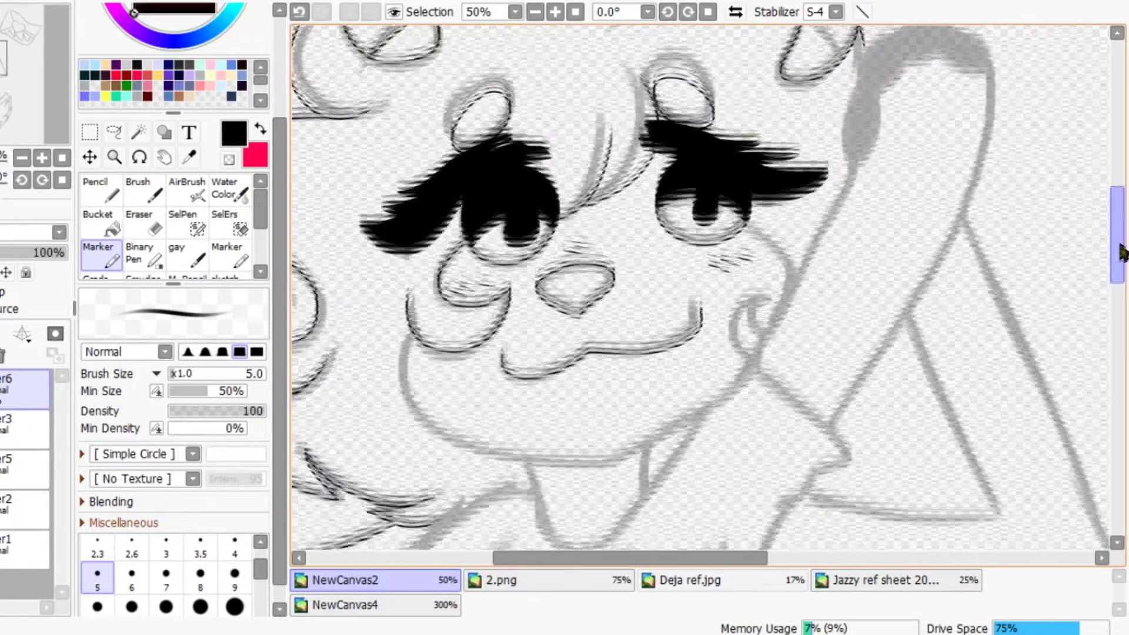
pyautogui.moveTo(764, 325)
pyautogui.mouseDown()
pyautogui.moveTo(732, 310)
pyautogui.moveTo(393, 394)
pyautogui.mouseUp()
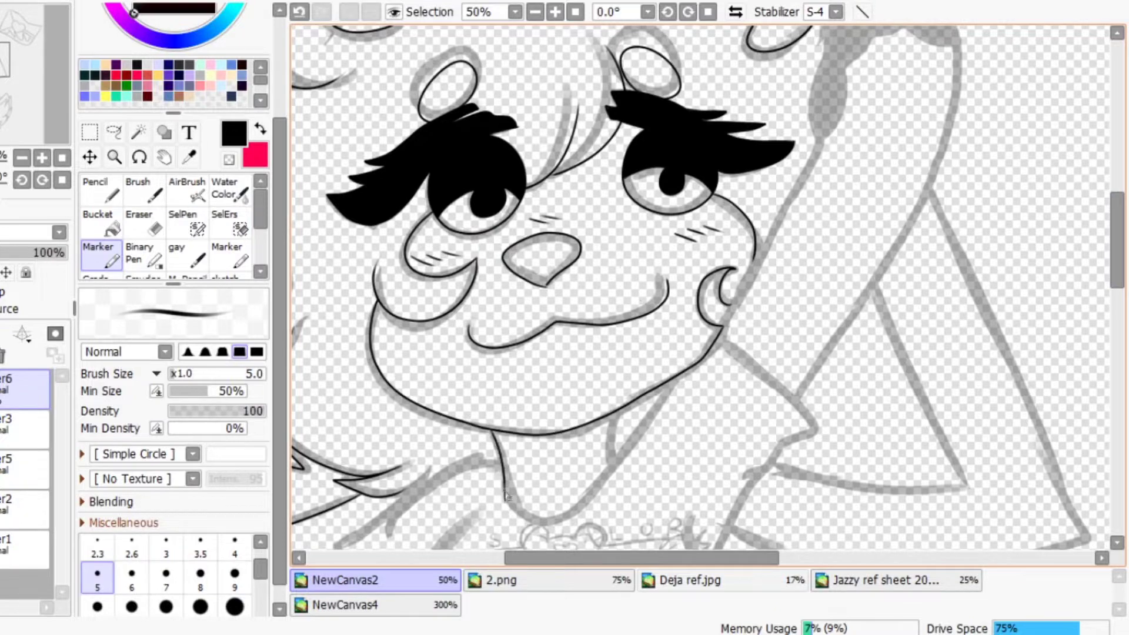
pyautogui.moveTo(506, 497); pyautogui.dragTo(621, 474)
pyautogui.hotkey('ctrl', 'z')
pyautogui.moveTo(689, 370)
pyautogui.mouseDown()
pyautogui.moveTo(591, 492)
pyautogui.moveTo(491, 434)
pyautogui.mouseUp()
pyautogui.hotkey('ctrl', 'z')
pyautogui.moveTo(625, 407); pyautogui.dragTo(616, 454)
# Ink the shoulder line and torn sleeve edge below the raised arm.
pyautogui.hscroll(3, 637, 560)
pyautogui.scroll(-3, 530, 179)
pyautogui.moveTo(517, 176); pyautogui.dragTo(579, 281)
pyautogui.moveTo(571, 325); pyautogui.dragTo(498, 434)
# Ink both sides of the raised forearm and its hand, and fill the hand with black.
pyautogui.scroll(5, 606, 519)
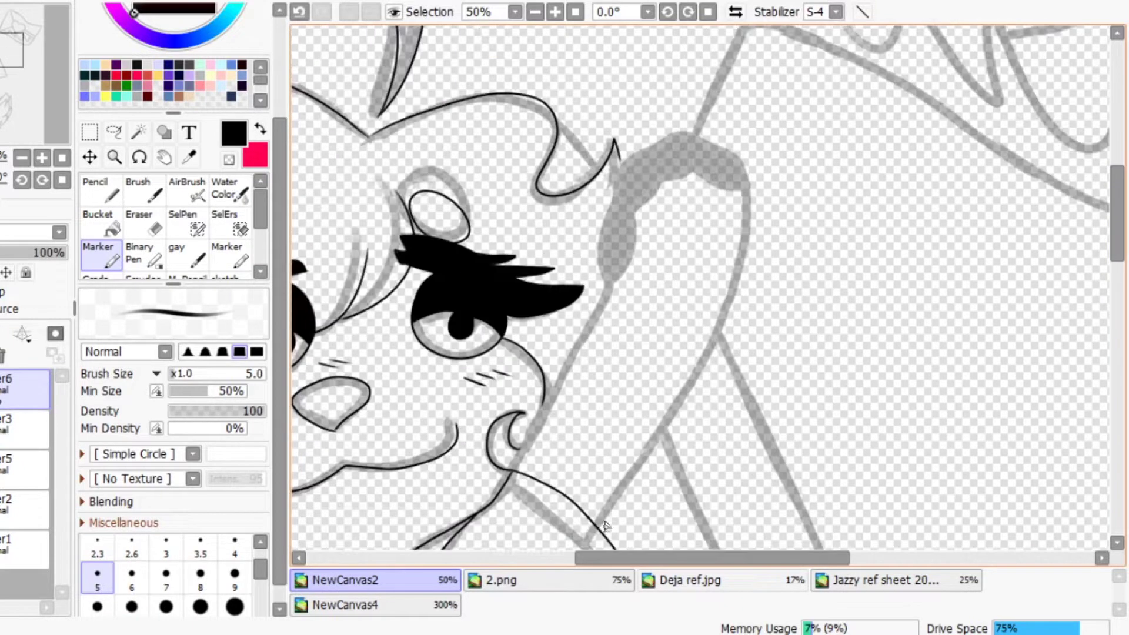
pyautogui.moveTo(606, 521)
pyautogui.mouseDown()
pyautogui.moveTo(745, 177)
pyautogui.moveTo(645, 150)
pyautogui.moveTo(726, 335)
pyautogui.moveTo(647, 151)
pyautogui.mouseUp()
pyautogui.hotkey('ctrl', 'z')
pyautogui.moveTo(609, 284); pyautogui.dragTo(511, 470)
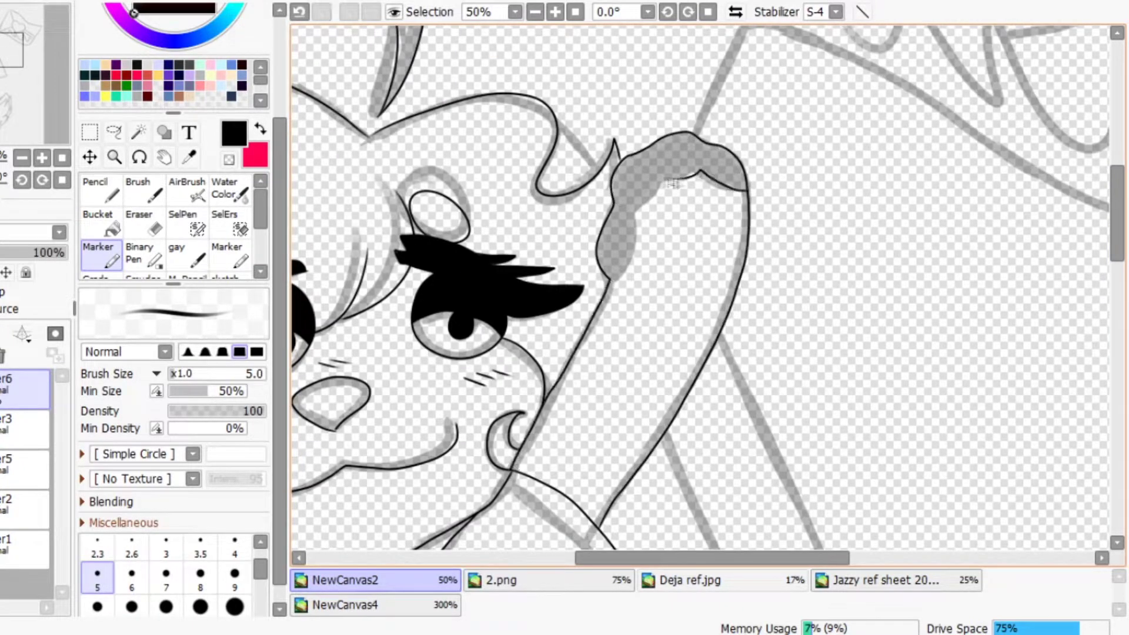
pyautogui.click(680, 132)
# Lasso the flag on the sketch layer and rotate it slightly clockwise.
pyautogui.scroll(5, 730, 177)
pyautogui.hscroll(5, 729, 177)
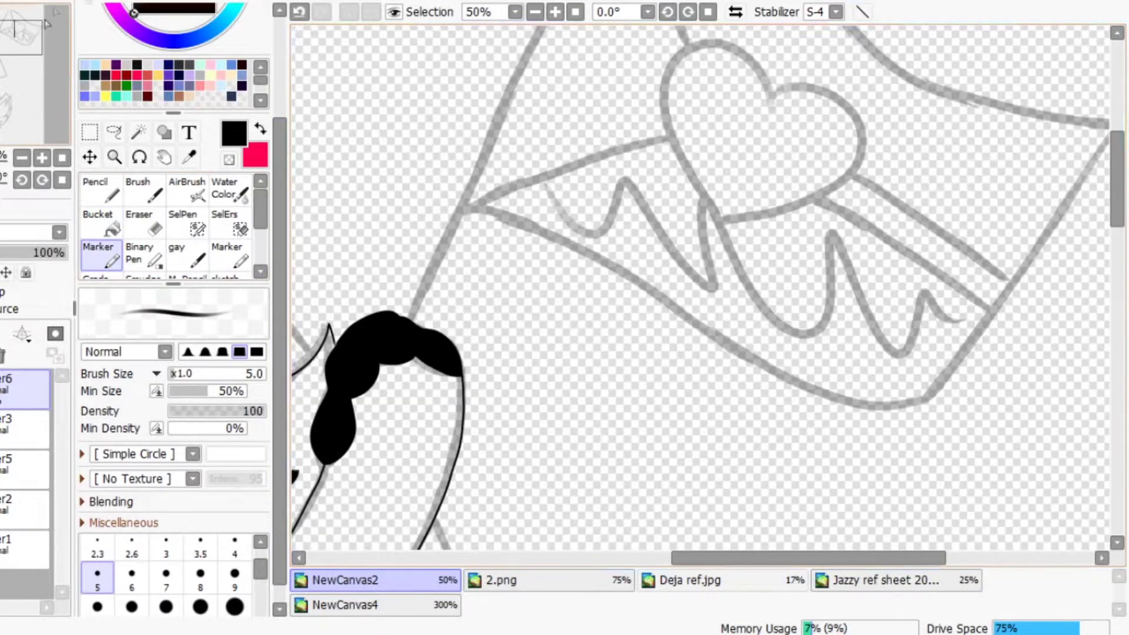
pyautogui.scroll(-1, 781, 218)
pyautogui.scroll(-1, 780, 218)
pyautogui.click(138, 132)
pyautogui.click(114, 132)
pyautogui.moveTo(376, 194); pyautogui.dragTo(823, 330)
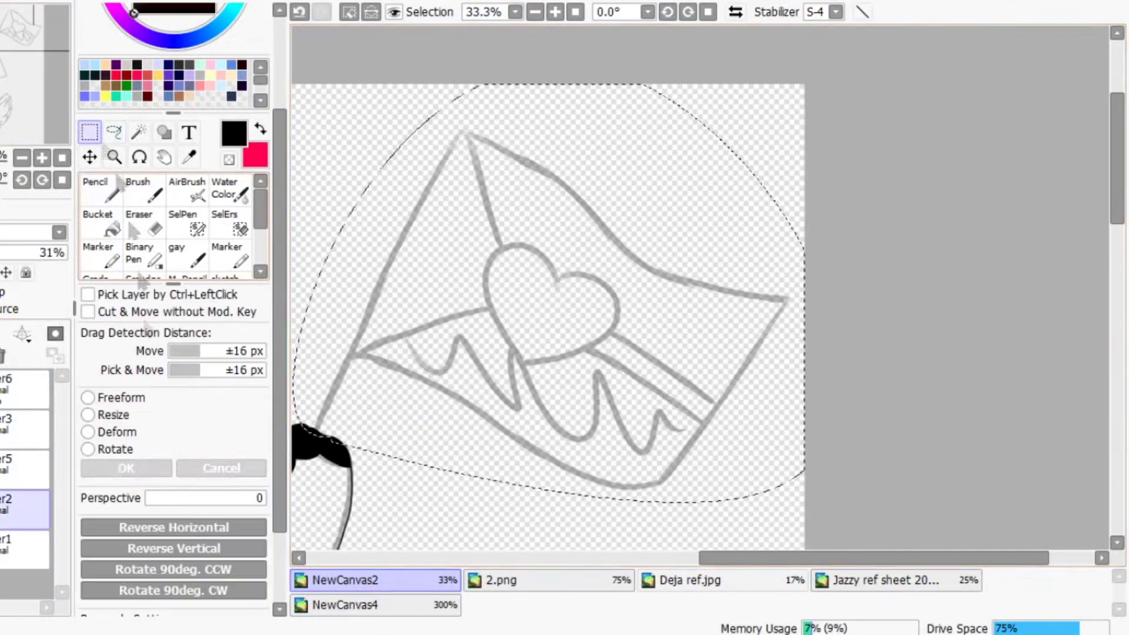
pyautogui.hotkey('ctrl', 't')
pyautogui.moveTo(687, 259); pyautogui.dragTo(680, 277)
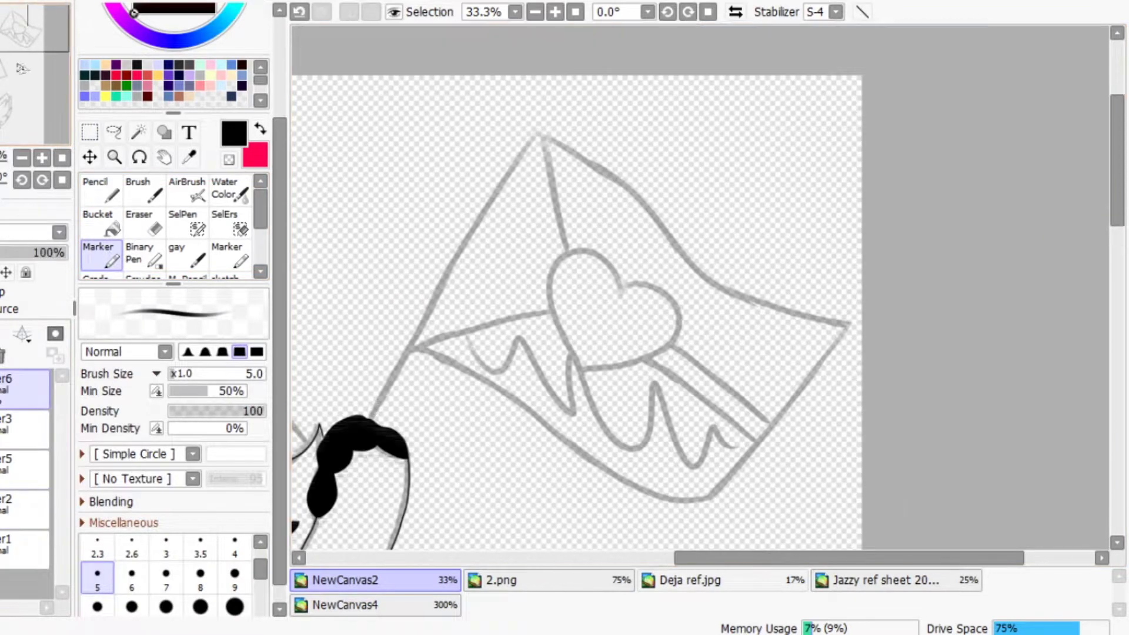
# Ink the flag's wavy outer outline and the large heart in its centre.
pyautogui.moveTo(540, 135)
pyautogui.mouseDown()
pyautogui.moveTo(664, 227)
pyautogui.moveTo(824, 316)
pyautogui.moveTo(830, 355)
pyautogui.moveTo(709, 489)
pyautogui.moveTo(408, 355)
pyautogui.mouseUp()
pyautogui.moveTo(487, 207); pyautogui.dragTo(408, 348)
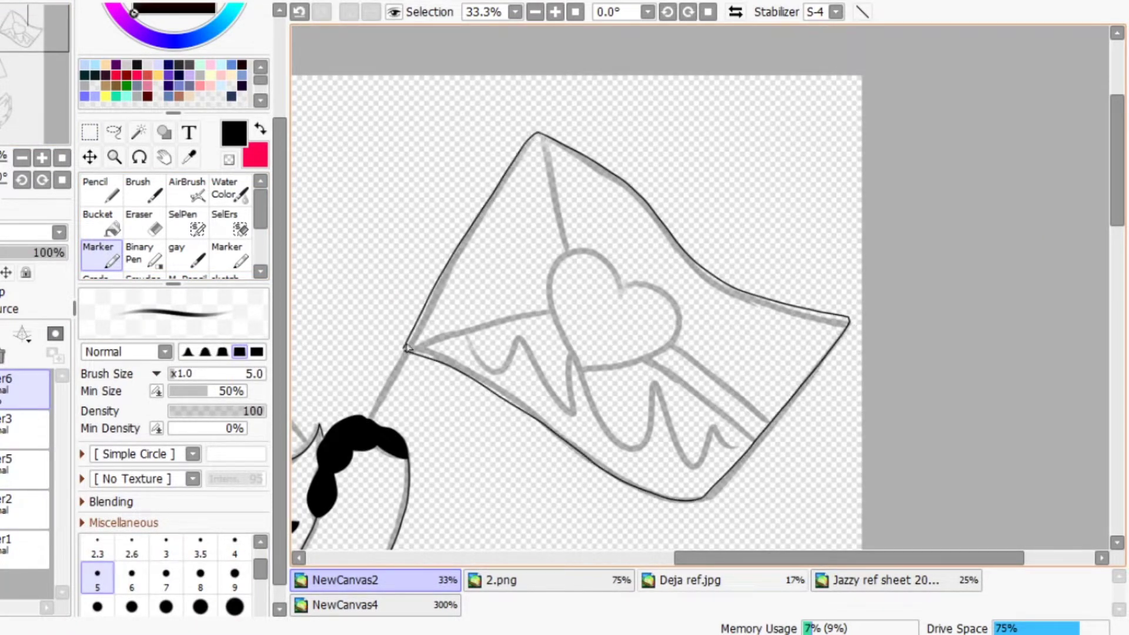
pyautogui.scroll(1, 418, 362)
pyautogui.moveTo(583, 284)
pyautogui.mouseDown()
pyautogui.moveTo(624, 400)
pyautogui.moveTo(585, 285)
pyautogui.moveTo(507, 231)
pyautogui.mouseUp()
pyautogui.hotkey('ctrl', 'z')
pyautogui.moveTo(658, 372); pyautogui.dragTo(684, 397)
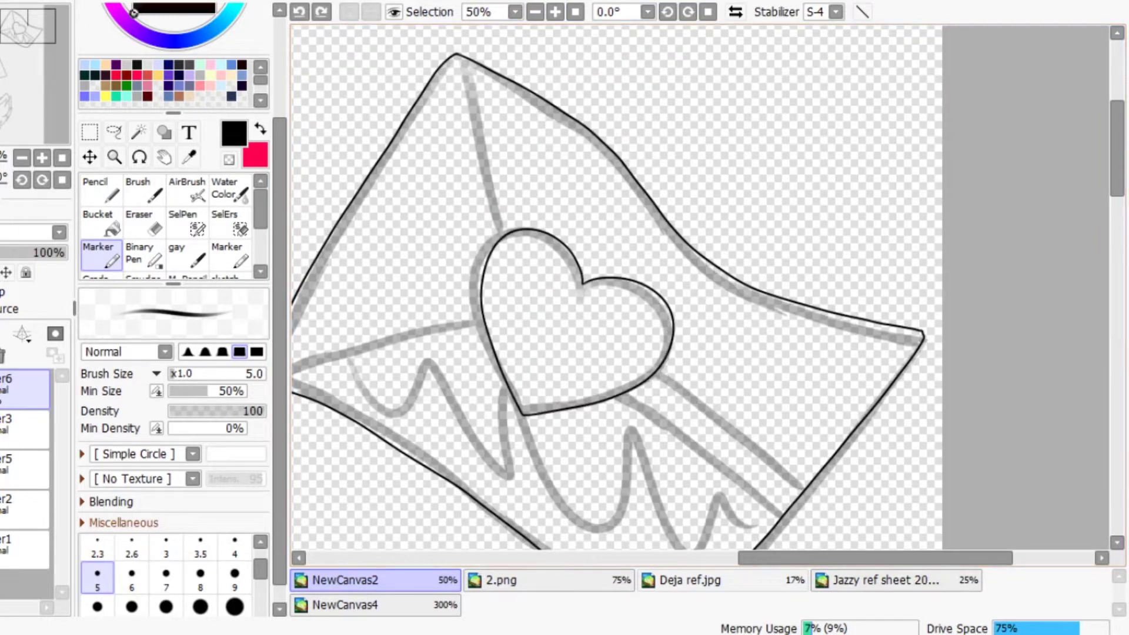
# Ink the flag's dividing lines from the two pole-side corners to the heart and fill that triangle with black.
pyautogui.moveTo(457, 56); pyautogui.dragTo(510, 231)
pyautogui.hscroll(-3, 344, 381)
pyautogui.moveTo(344, 381); pyautogui.dragTo(567, 332)
pyautogui.press('b')
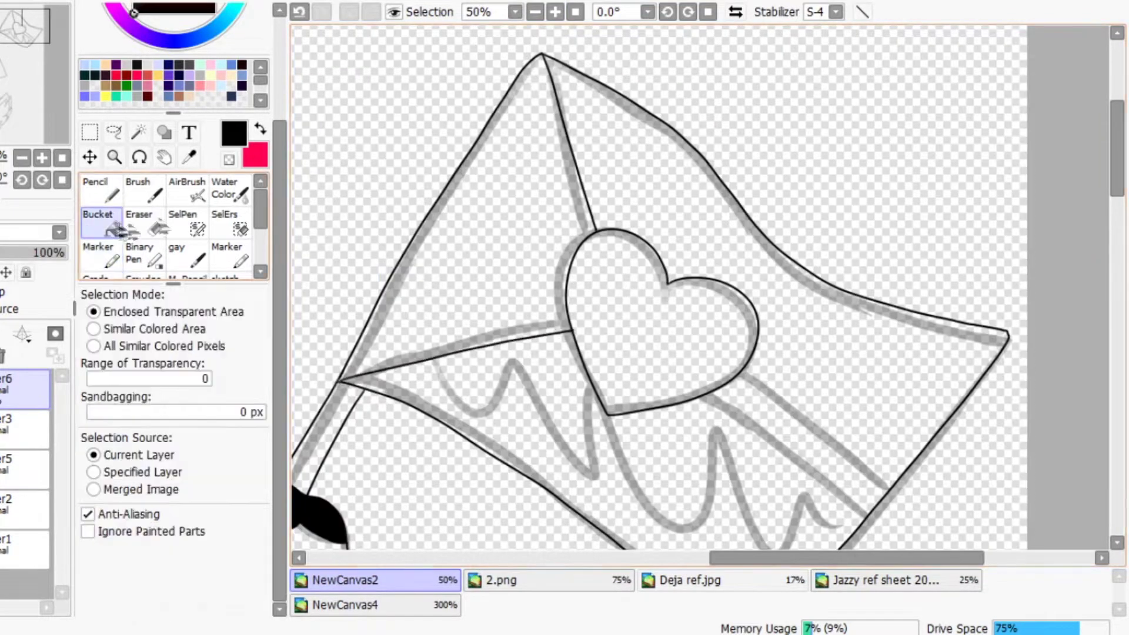
pyautogui.click(470, 235)
# Ink the outer and inner outlines of the large triangular shape behind the raised arm.
pyautogui.press('m')
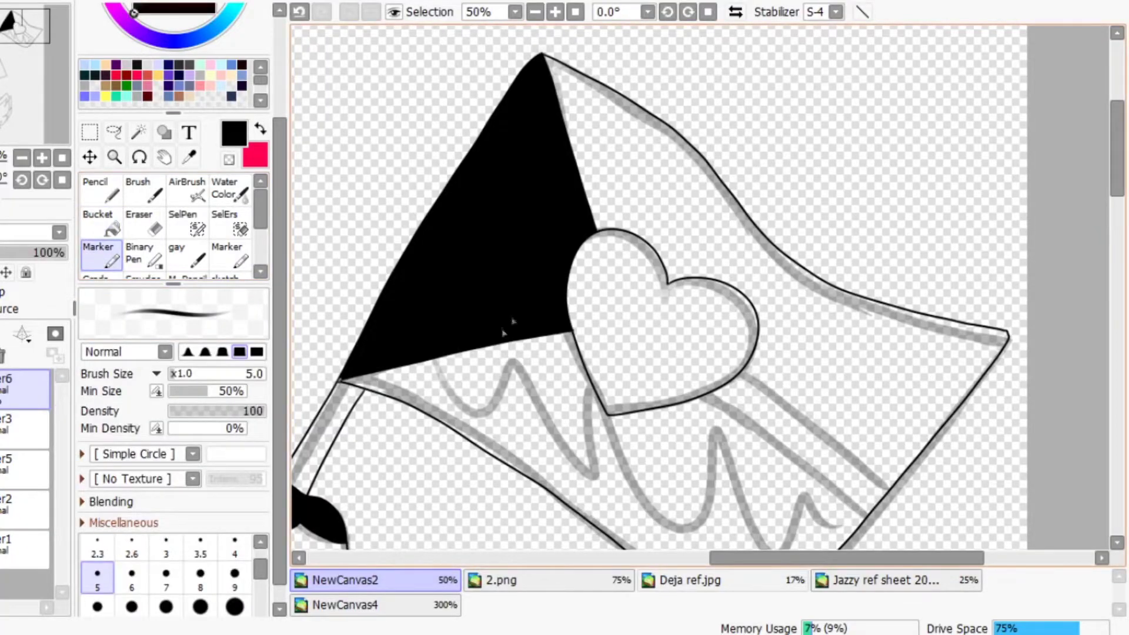
pyautogui.scroll(-3, 505, 332)
pyautogui.scroll(1, 504, 332)
pyautogui.scroll(-5, 1116, 281)
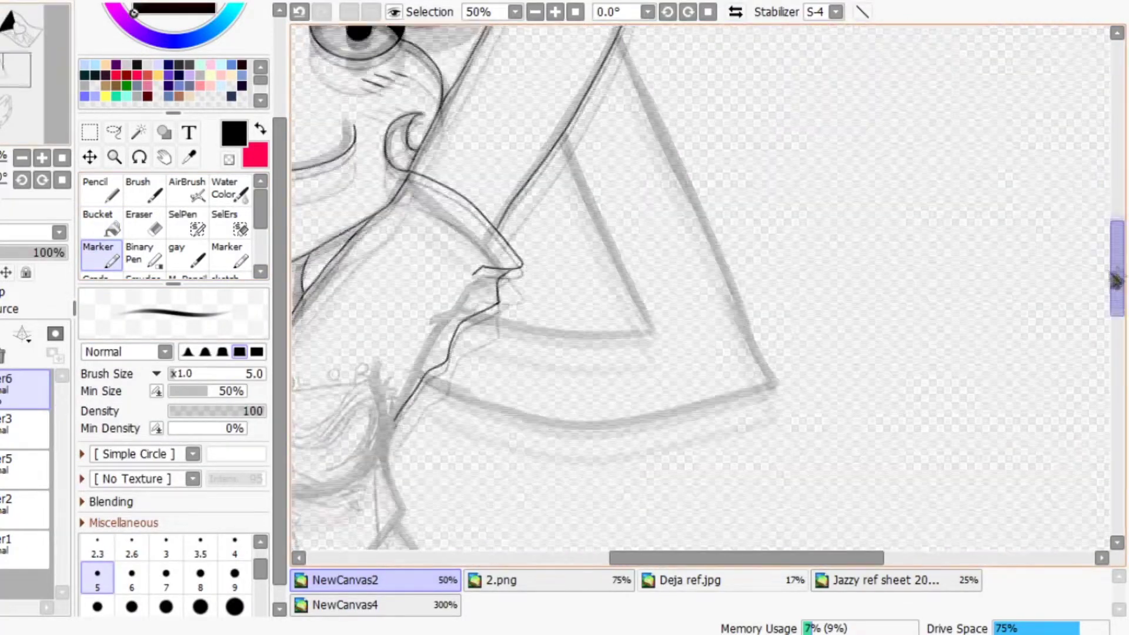
pyautogui.scroll(1, 1115, 281)
pyautogui.moveTo(618, 120)
pyautogui.mouseDown()
pyautogui.moveTo(750, 414)
pyautogui.moveTo(621, 520)
pyautogui.moveTo(418, 470)
pyautogui.mouseUp()
pyautogui.moveTo(565, 220)
pyautogui.mouseDown()
pyautogui.moveTo(650, 427)
pyautogui.moveTo(465, 407)
pyautogui.mouseUp()
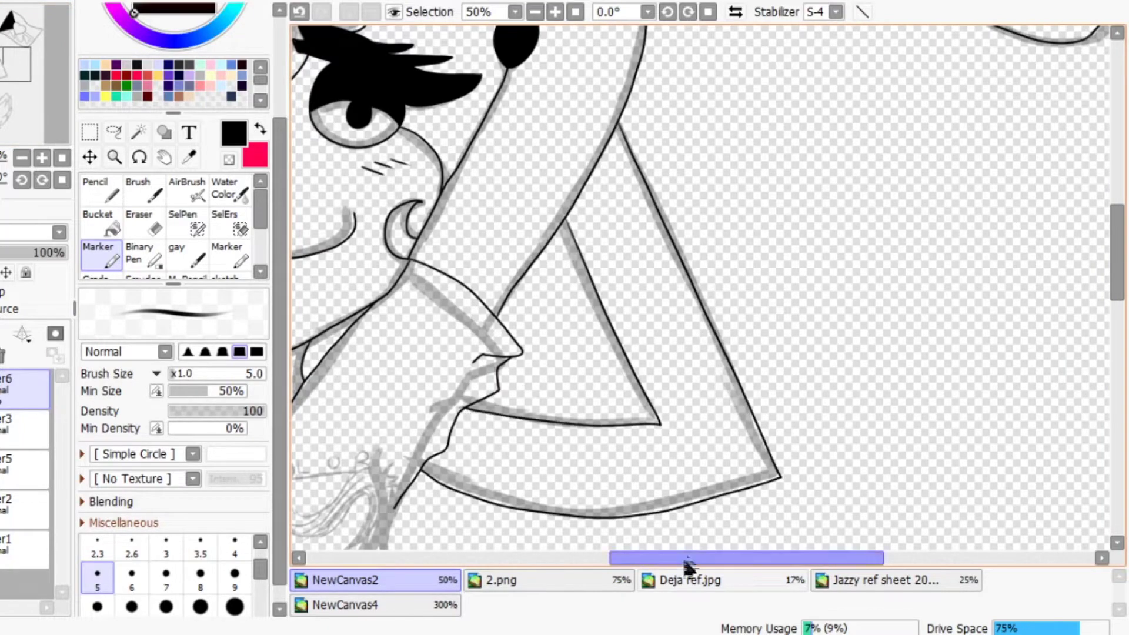
# Ink the curve of the chest and the side of the torso below the raised arm.
pyautogui.scroll(-3, 696, 545)
pyautogui.moveTo(696, 558); pyautogui.dragTo(565, 558)
pyautogui.moveTo(553, 210); pyautogui.dragTo(589, 345)
pyautogui.moveTo(771, 228); pyautogui.dragTo(654, 353)
pyautogui.hotkey('ctrl', 'z')
pyautogui.hotkey('ctrl', 'z')
pyautogui.moveTo(550, 207)
pyautogui.mouseDown()
pyautogui.moveTo(503, 338)
pyautogui.moveTo(556, 363)
pyautogui.mouseUp()
pyautogui.moveTo(784, 260); pyautogui.dragTo(753, 409)
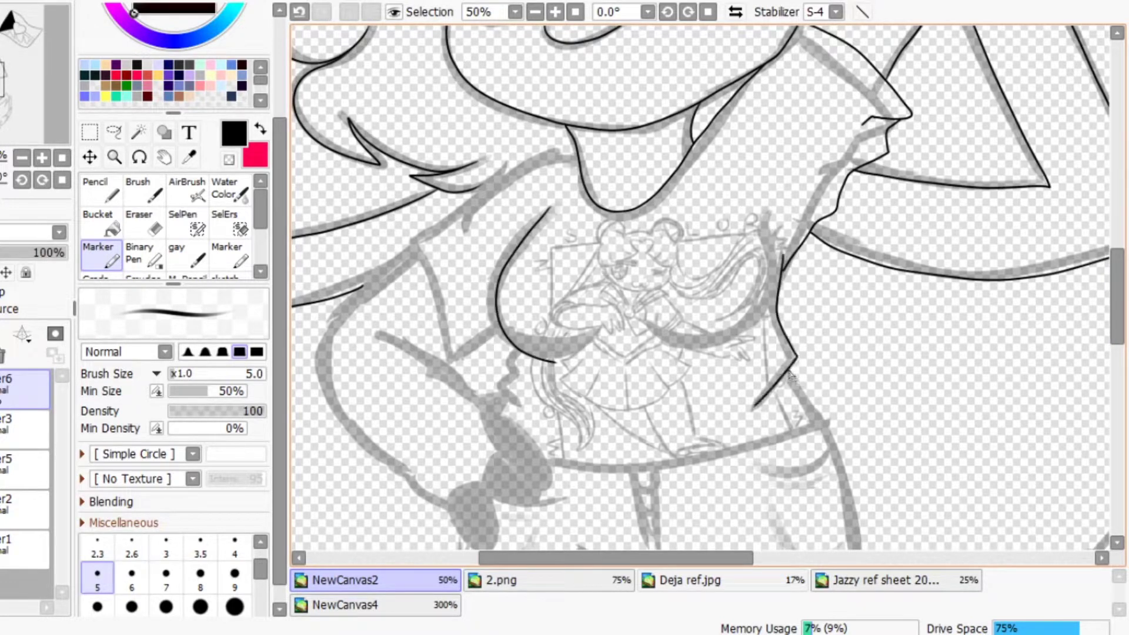
# Ink the underside of the bust, the shirt's jagged side edges and its lower hem.
pyautogui.scroll(2, 979, 226)
pyautogui.moveTo(606, 388); pyautogui.dragTo(723, 372)
pyautogui.hotkey('ctrl', 'z')
pyautogui.moveTo(768, 331); pyautogui.dragTo(657, 382)
pyautogui.moveTo(747, 357); pyautogui.dragTo(611, 380)
pyautogui.scroll(1, 1120, 285)
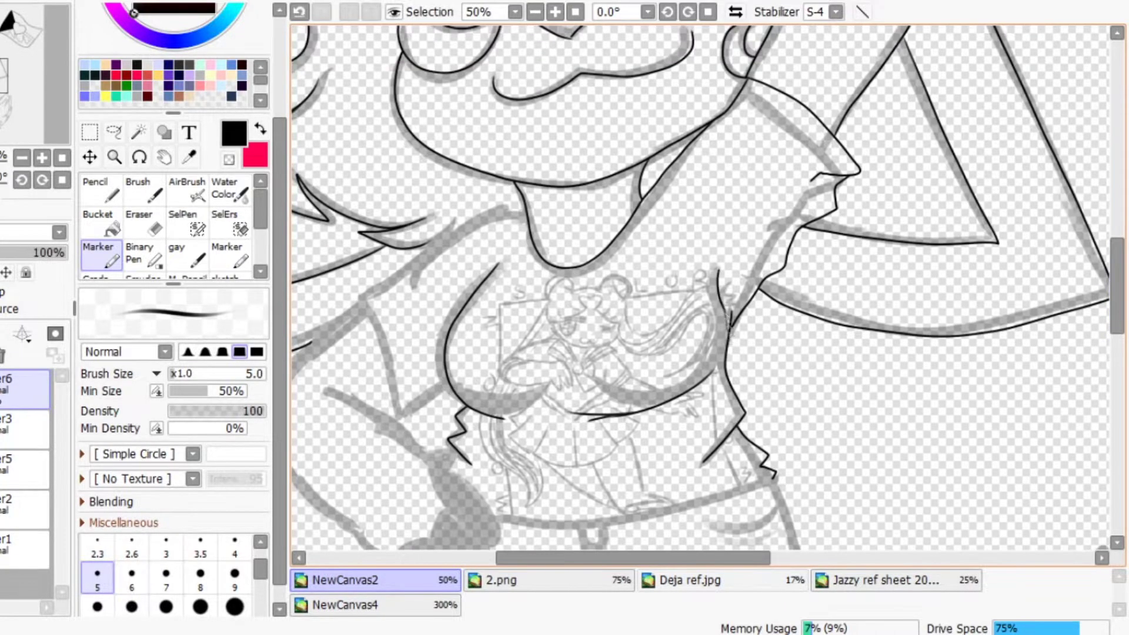
pyautogui.moveTo(1119, 285); pyautogui.dragTo(1102, 322)
pyautogui.moveTo(780, 222)
pyautogui.mouseDown()
pyautogui.moveTo(645, 253)
pyautogui.moveTo(497, 268)
pyautogui.mouseUp()
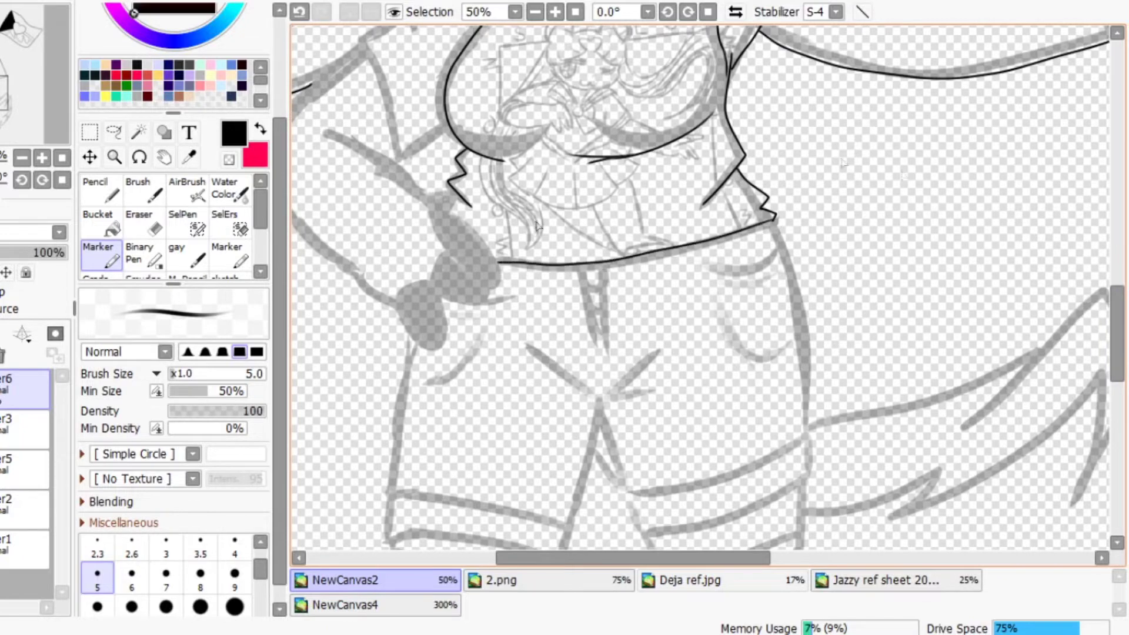
# Ink the shoulder and torn sleeve of the lowered arm.
pyautogui.scroll(5, 497, 268)
pyautogui.moveTo(612, 243)
pyautogui.mouseDown()
pyautogui.moveTo(468, 317)
pyautogui.moveTo(518, 275)
pyautogui.mouseUp()
pyautogui.hotkey('ctrl', 'z')
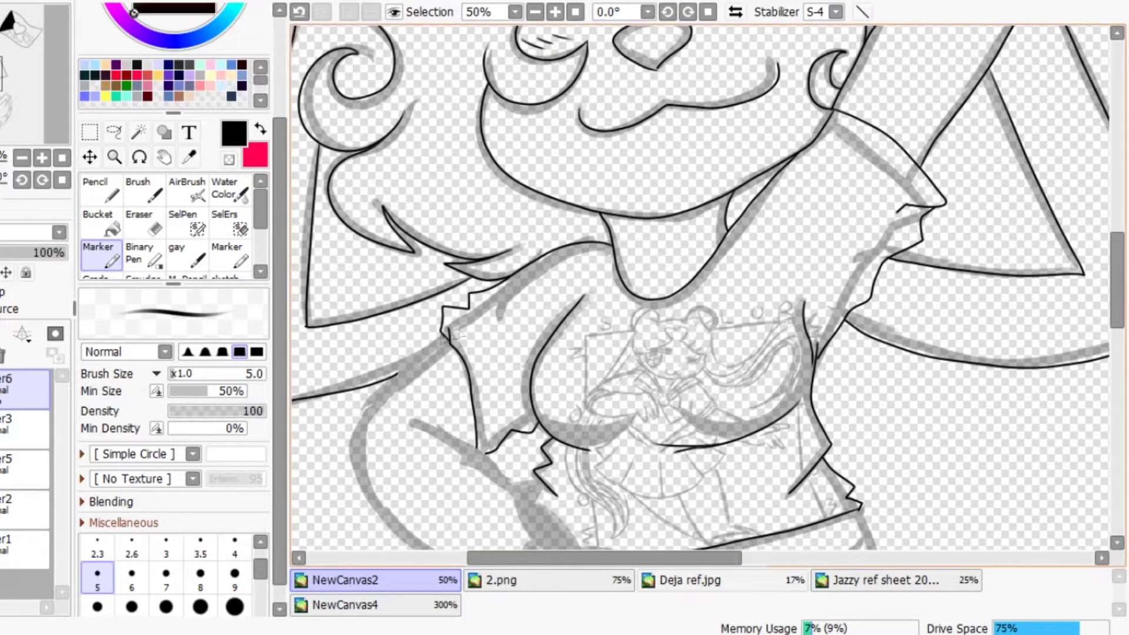
# Ink the bent lowered arm and its hand resting on the hip, and fill the hand with black.
pyautogui.scroll(-3, 671, 230)
pyautogui.moveTo(450, 169)
pyautogui.mouseDown()
pyautogui.moveTo(358, 295)
pyautogui.moveTo(470, 414)
pyautogui.moveTo(422, 186)
pyautogui.moveTo(373, 336)
pyautogui.moveTo(479, 418)
pyautogui.mouseUp()
pyautogui.hotkey('ctrl', 'z')
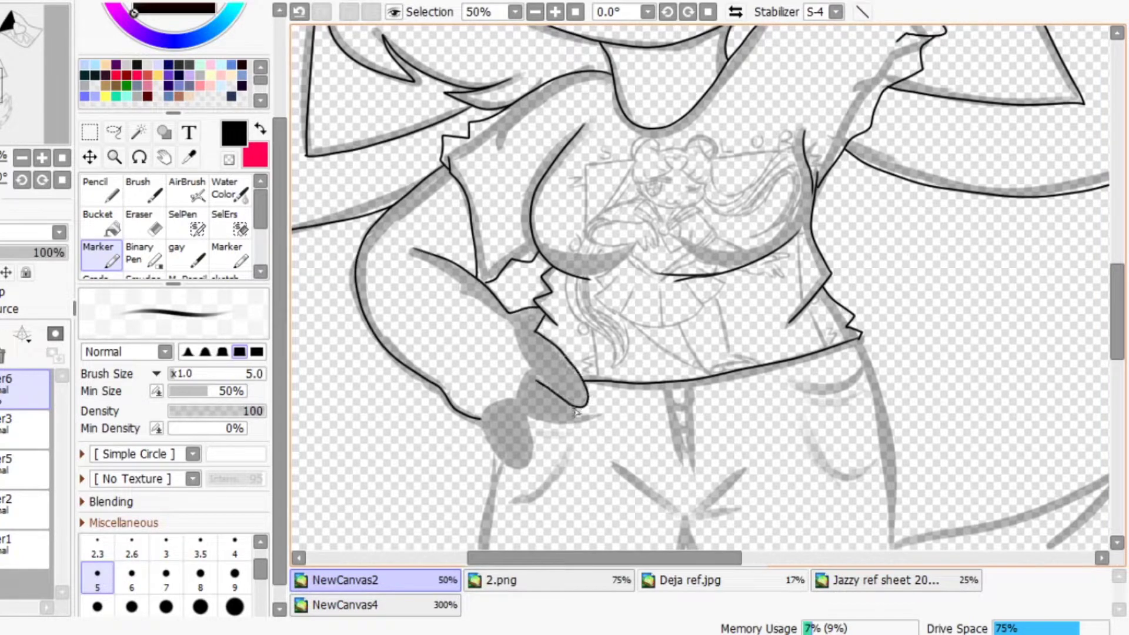
pyautogui.hotkey('ctrl', 'z')
pyautogui.moveTo(583, 402); pyautogui.dragTo(576, 419)
pyautogui.hotkey('ctrl', 'z')
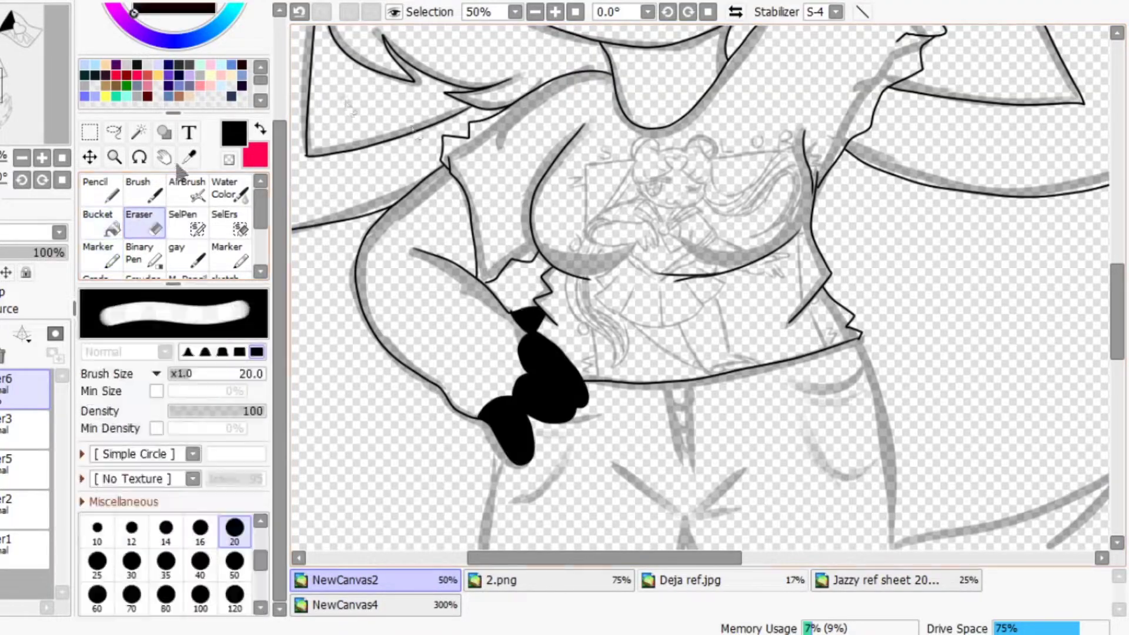
# Ink the outer hip of the shorts on the tail side and the folded cuff of that leg.
pyautogui.scroll(-5, 700, 289)
pyautogui.scroll(5, 700, 289)
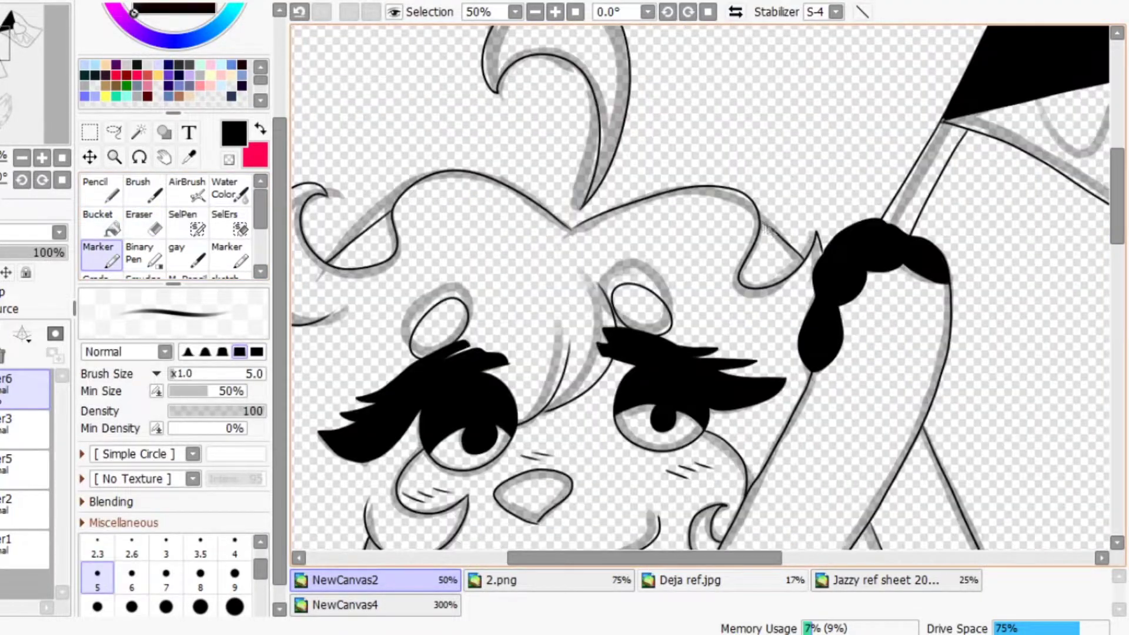
pyautogui.scroll(-3, 700, 288)
pyautogui.moveTo(746, 174); pyautogui.dragTo(775, 388)
pyautogui.hotkey('ctrl', 'z')
pyautogui.moveTo(745, 174); pyautogui.dragTo(624, 387)
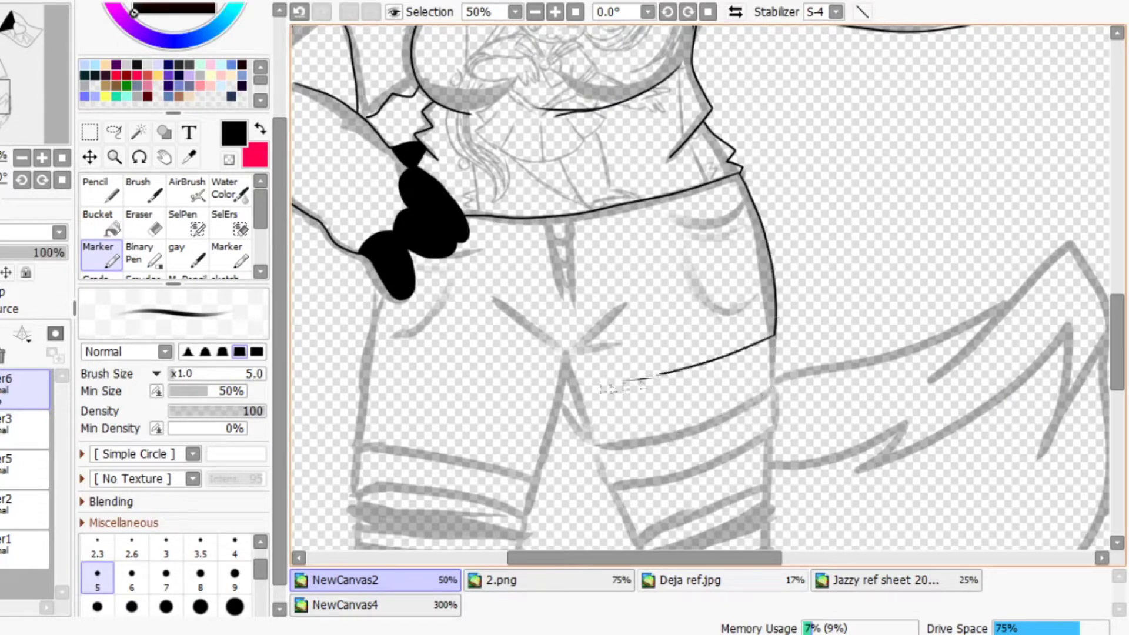
pyautogui.hotkey('ctrl', 'z')
pyautogui.moveTo(775, 338); pyautogui.dragTo(625, 416)
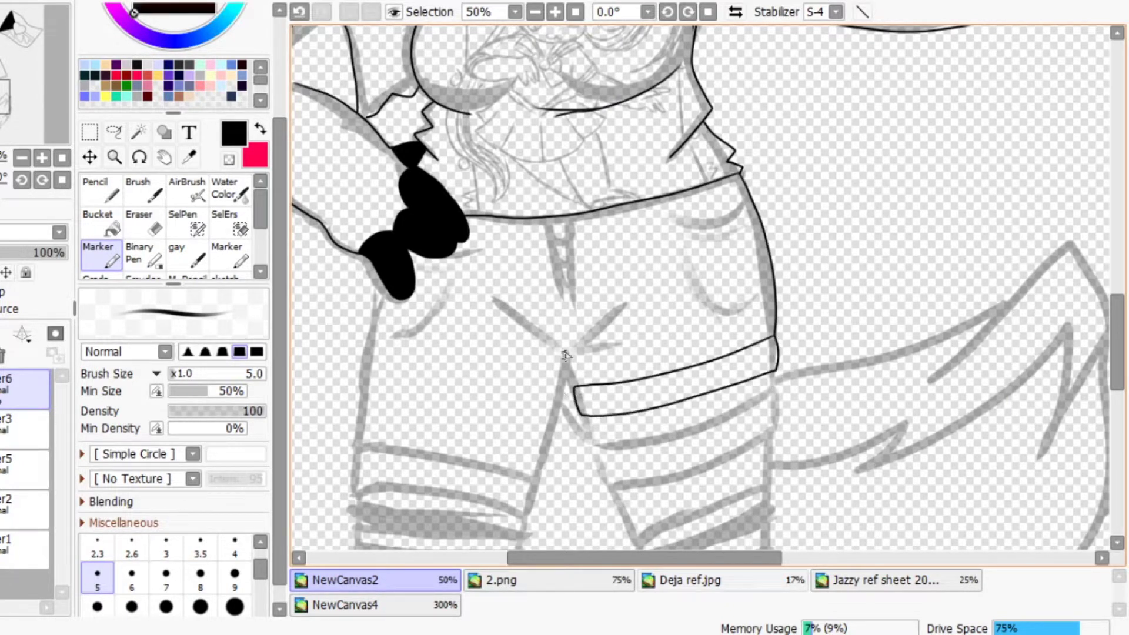
# Ink the crotch creases, fly and pocket lines on the shorts.
pyautogui.hotkey('ctrl', 'z')
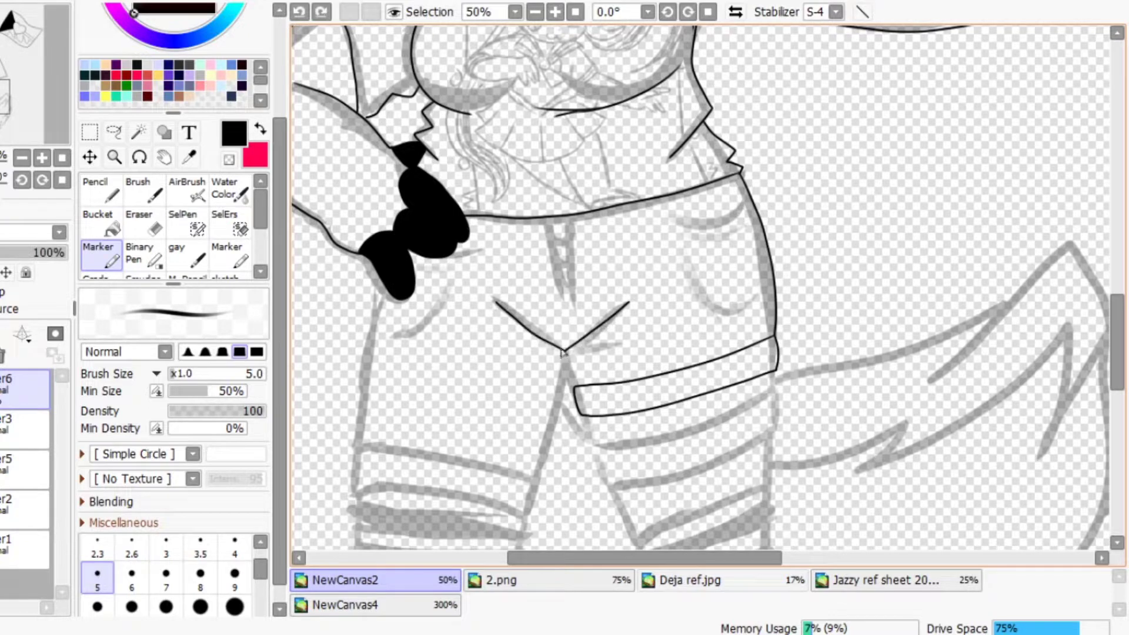
pyautogui.hotkey('ctrl', 'z')
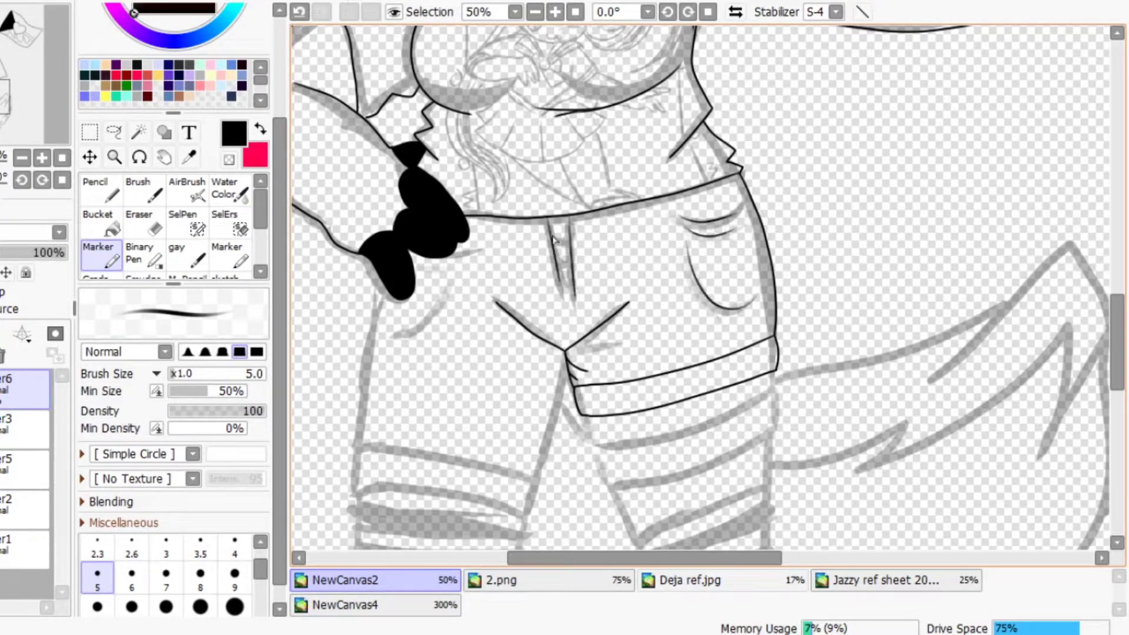
pyautogui.moveTo(419, 268); pyautogui.dragTo(468, 267)
pyautogui.moveTo(450, 281); pyautogui.dragTo(393, 333)
# Ink the side of the shorts below the lowered hand and the folded cuff of that leg.
pyautogui.moveTo(382, 286); pyautogui.dragTo(358, 450)
pyautogui.hotkey('ctrl', 'z')
pyautogui.moveTo(568, 360)
pyautogui.mouseDown()
pyautogui.moveTo(565, 388)
pyautogui.moveTo(361, 382)
pyautogui.mouseUp()
pyautogui.moveTo(563, 390)
pyautogui.mouseDown()
pyautogui.moveTo(562, 403)
pyautogui.moveTo(361, 383)
pyautogui.mouseUp()
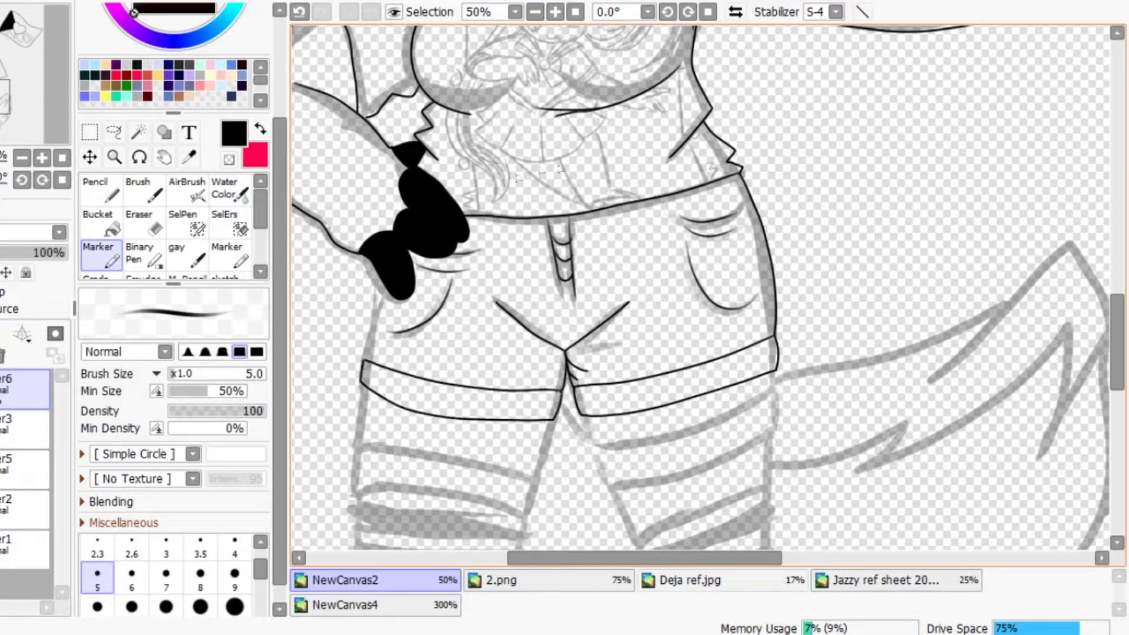
# Ink the inner and outer outlines of the tail-side leg from the shorts cuff to the shoe.
pyautogui.scroll(-5, 374, 294)
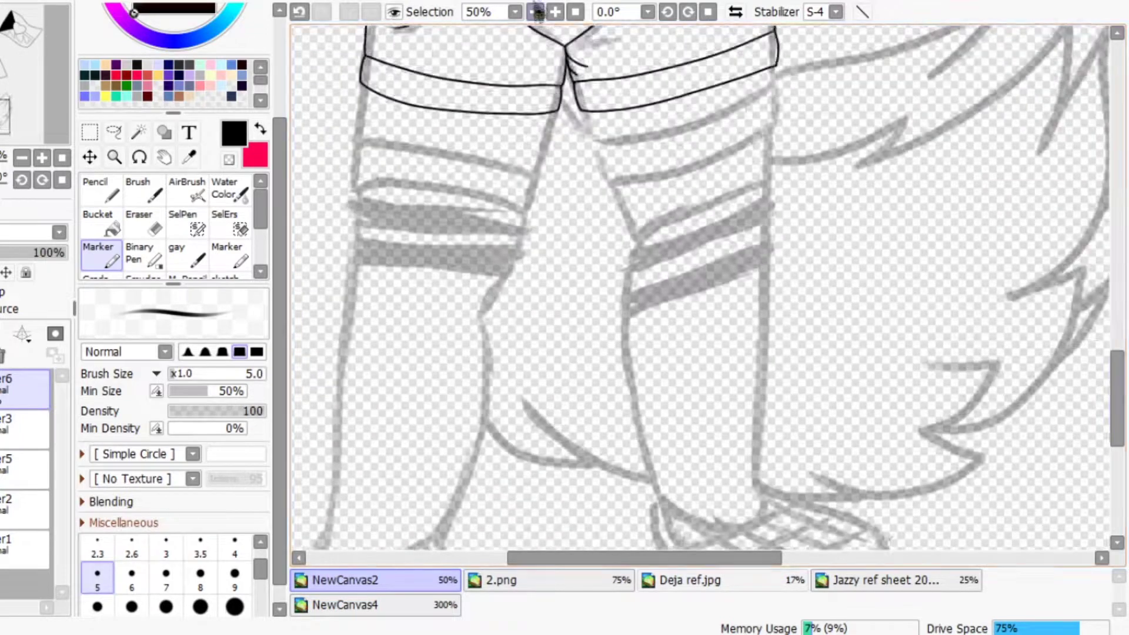
pyautogui.click(535, 12)
pyautogui.hotkey('ctrl', 'z')
pyautogui.moveTo(583, 170); pyautogui.dragTo(618, 253)
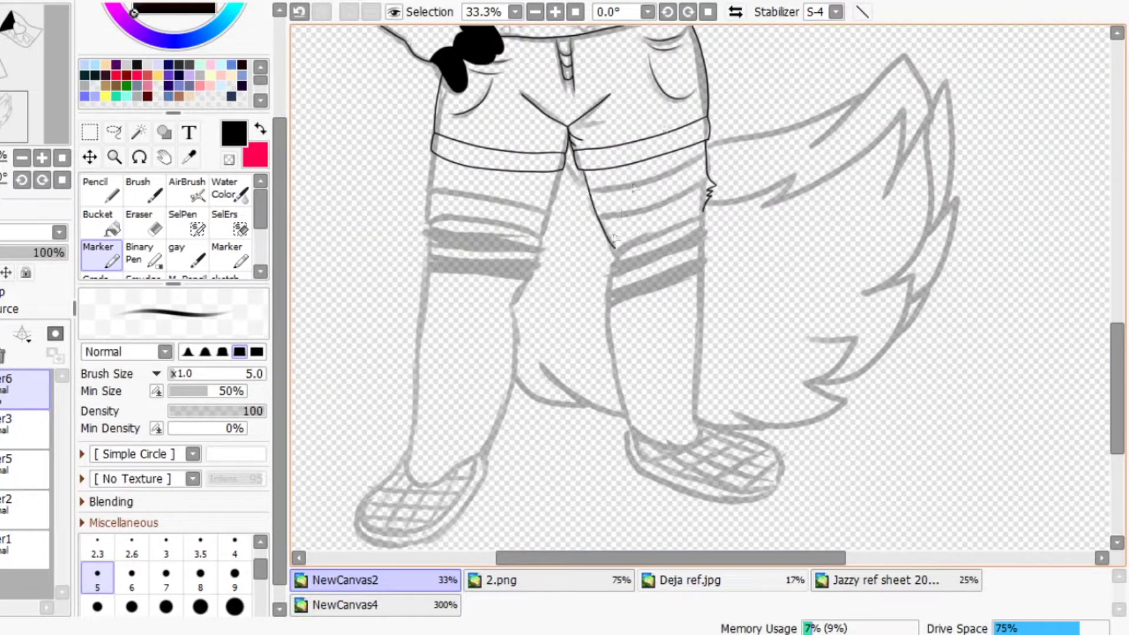
pyautogui.moveTo(706, 216); pyautogui.dragTo(700, 418)
pyautogui.hotkey('ctrl', 'z')
pyautogui.moveTo(615, 246); pyautogui.dragTo(633, 427)
# Ink the stocking's top edge on the tail-side leg and two solid black stripes below it.
pyautogui.click(556, 12)
pyautogui.moveTo(570, 241); pyautogui.dragTo(708, 196)
pyautogui.hotkey('ctrl', 'z')
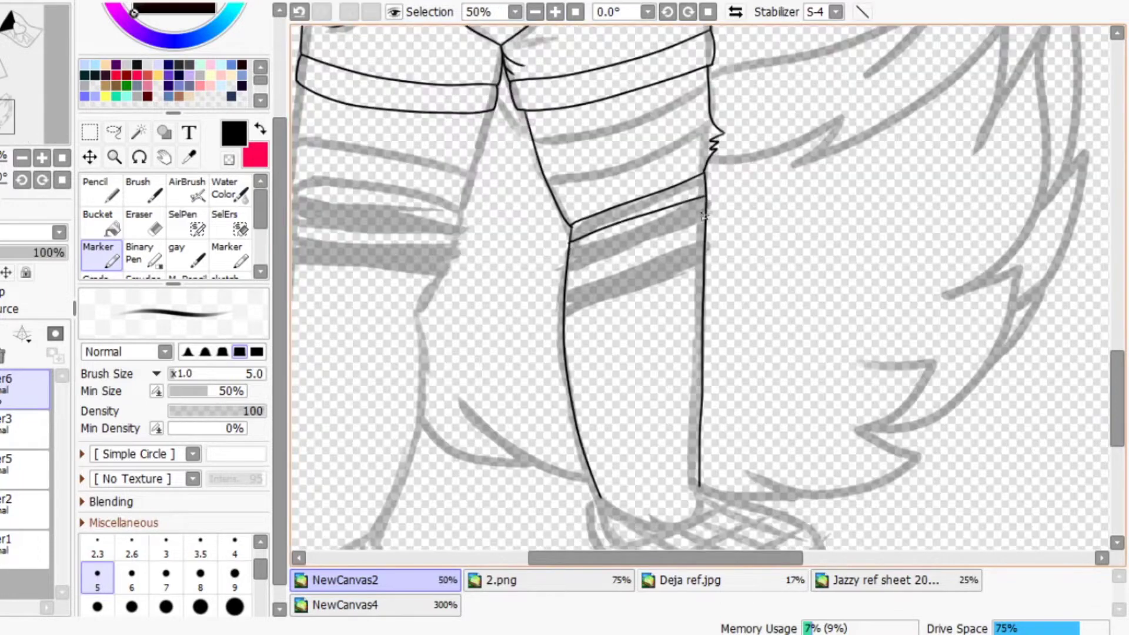
pyautogui.moveTo(574, 250); pyautogui.dragTo(704, 214)
pyautogui.hotkey('ctrl', 'z')
pyautogui.press('e')
pyautogui.press('e')
pyautogui.moveTo(574, 250); pyautogui.dragTo(705, 214)
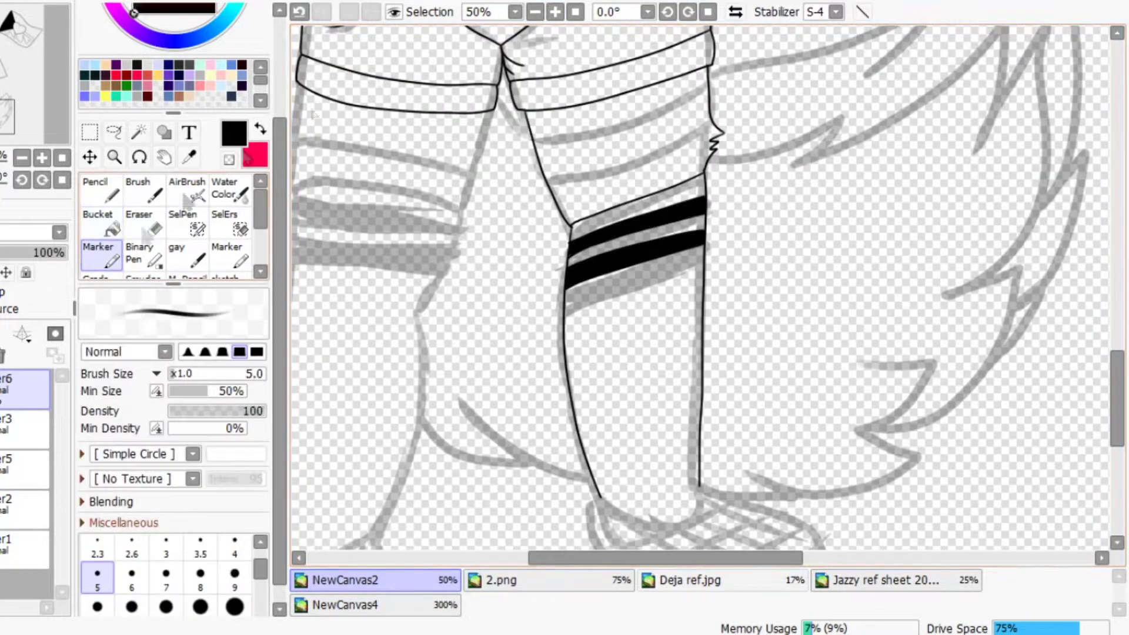
# Ink the outline and sole line of the tail-side shoe and cross its upper with a diagonal grid.
pyautogui.scroll(-3, 869, 325)
pyautogui.moveTo(813, 403); pyautogui.dragTo(593, 420)
pyautogui.moveTo(800, 462); pyautogui.dragTo(600, 368)
pyautogui.hotkey('ctrl', 'z')
pyautogui.moveTo(823, 430); pyautogui.dragTo(590, 391)
pyautogui.moveTo(703, 377)
pyautogui.mouseDown()
pyautogui.moveTo(823, 418)
pyautogui.moveTo(820, 443)
pyautogui.mouseUp()
pyautogui.hotkey('ctrl', 'z')
pyautogui.hotkey('ctrl', 'z')
pyautogui.moveTo(634, 391); pyautogui.dragTo(731, 464)
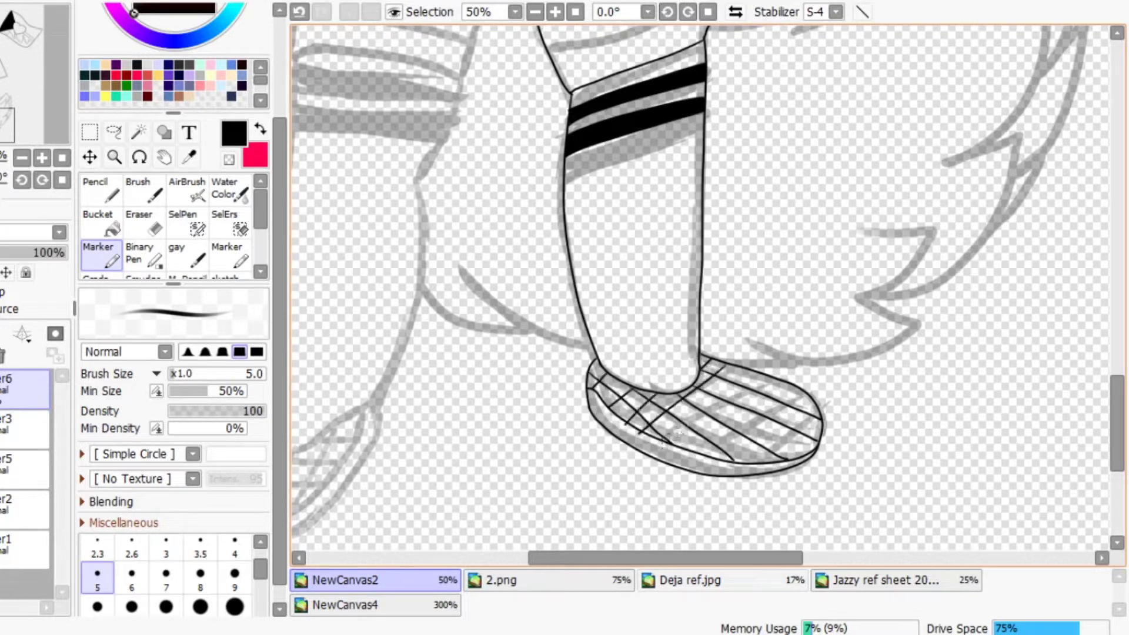
# Fill alternate squares of the tail-side shoe's grid with black to make a checkerboard.
pyautogui.press('g')
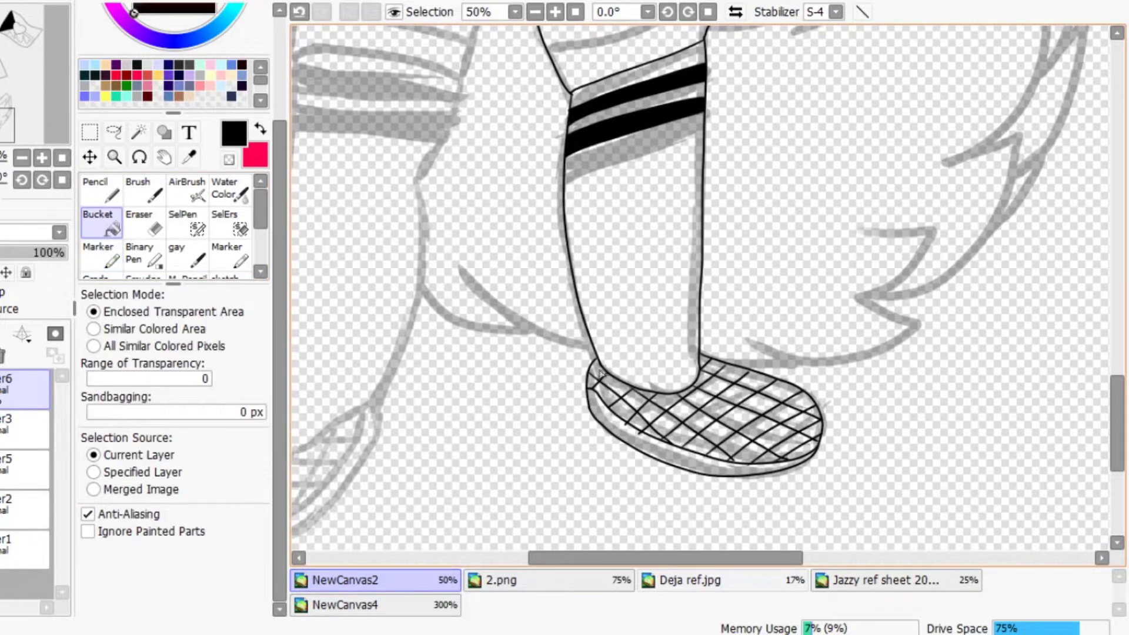
pyautogui.click(596, 371)
pyautogui.click(611, 395)
pyautogui.click(635, 401)
pyautogui.click(638, 420)
pyautogui.click(732, 375)
pyautogui.click(700, 399)
pyautogui.click(736, 394)
pyautogui.click(699, 422)
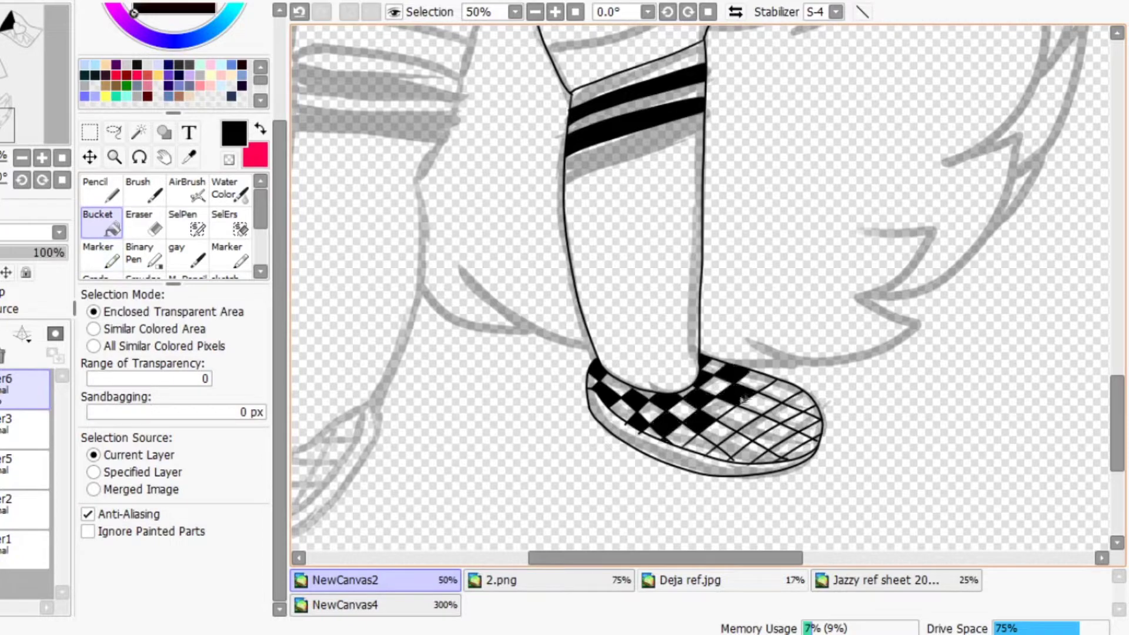
pyautogui.click(781, 390)
pyautogui.click(700, 446)
pyautogui.click(783, 413)
pyautogui.click(735, 447)
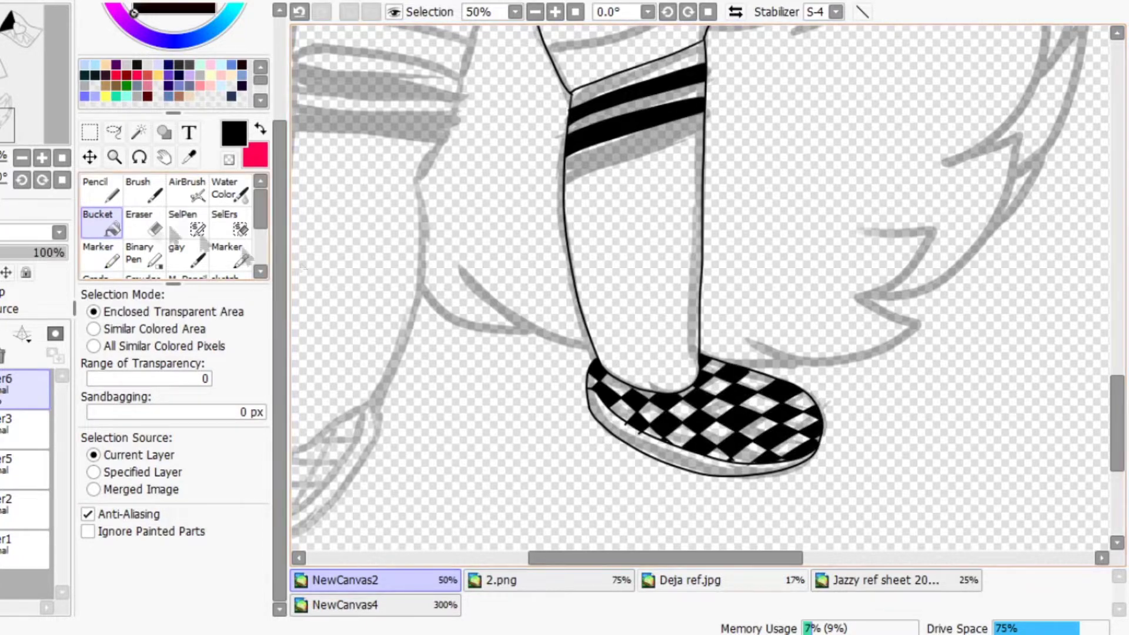
# Ink the other leg's outlines and stocking top edge, with two solid black stripes across the stocking.
pyautogui.press('e')
pyautogui.press('m')
pyautogui.scroll(-1, 520, 161)
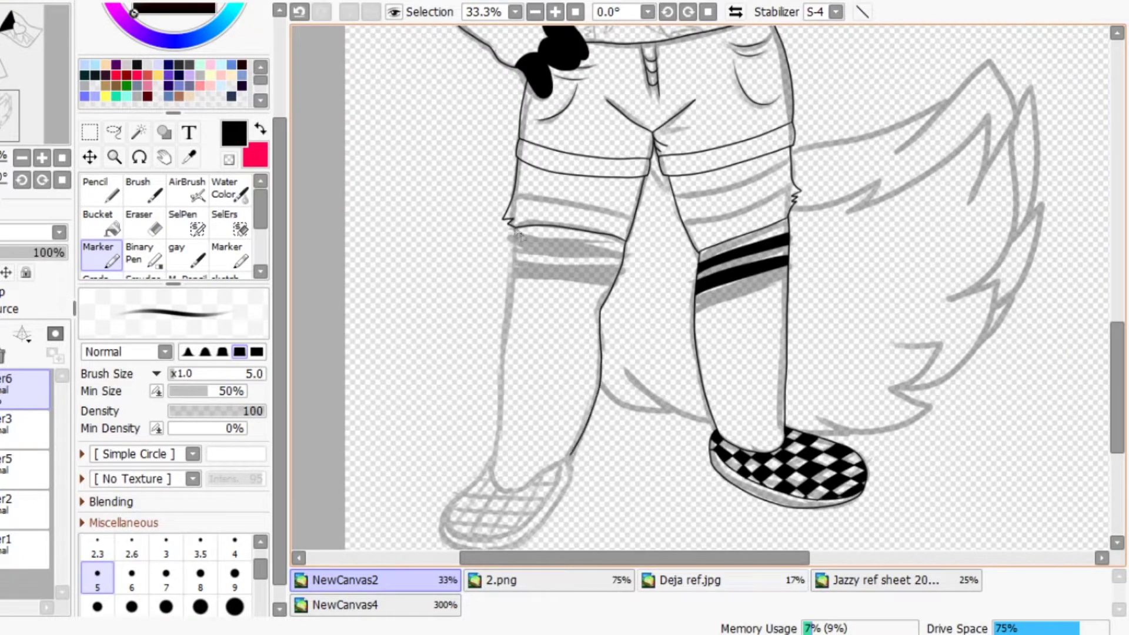
pyautogui.scroll(1, 496, 462)
pyautogui.moveTo(588, 233)
pyautogui.mouseDown()
pyautogui.moveTo(423, 208)
pyautogui.moveTo(429, 227)
pyautogui.moveTo(590, 259)
pyautogui.mouseUp()
pyautogui.press('b')
pyautogui.press('m')
pyautogui.moveTo(491, 456); pyautogui.dragTo(586, 223)
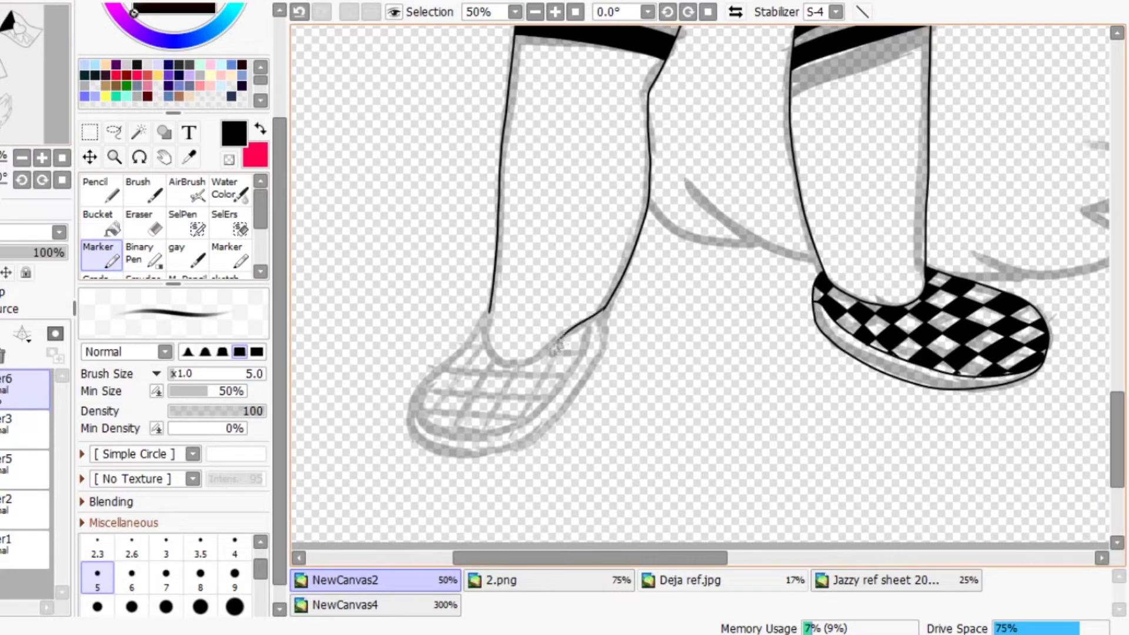
# Ink the outline and sole line of the second shoe and cross its upper with a diagonal grid.
pyautogui.moveTo(604, 356)
pyautogui.mouseDown()
pyautogui.moveTo(412, 424)
pyautogui.moveTo(488, 309)
pyautogui.mouseUp()
pyautogui.moveTo(568, 379); pyautogui.dragTo(416, 395)
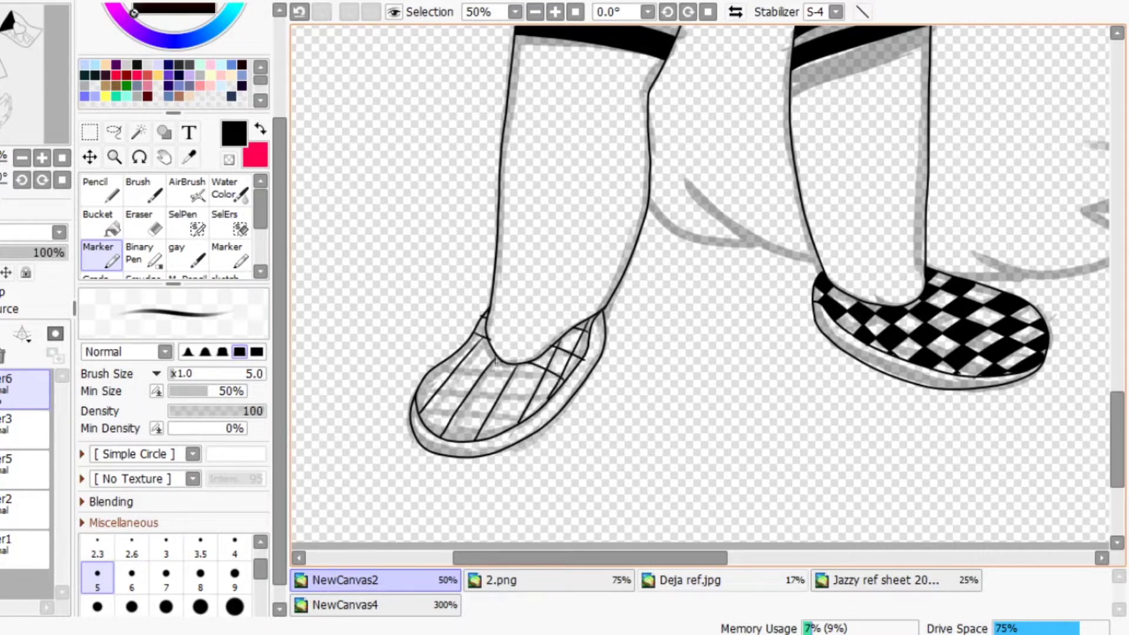
pyautogui.moveTo(552, 396); pyautogui.dragTo(429, 382)
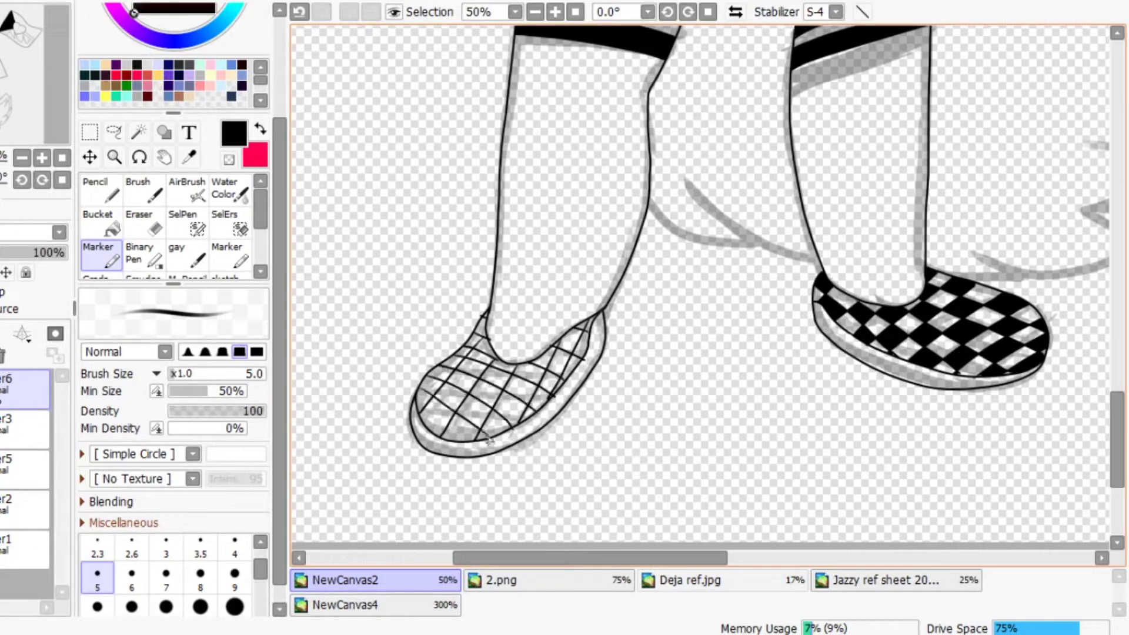
# Fill alternate grid squares of the second shoe with black to match the first shoe's checkerboard.
pyautogui.press('e')
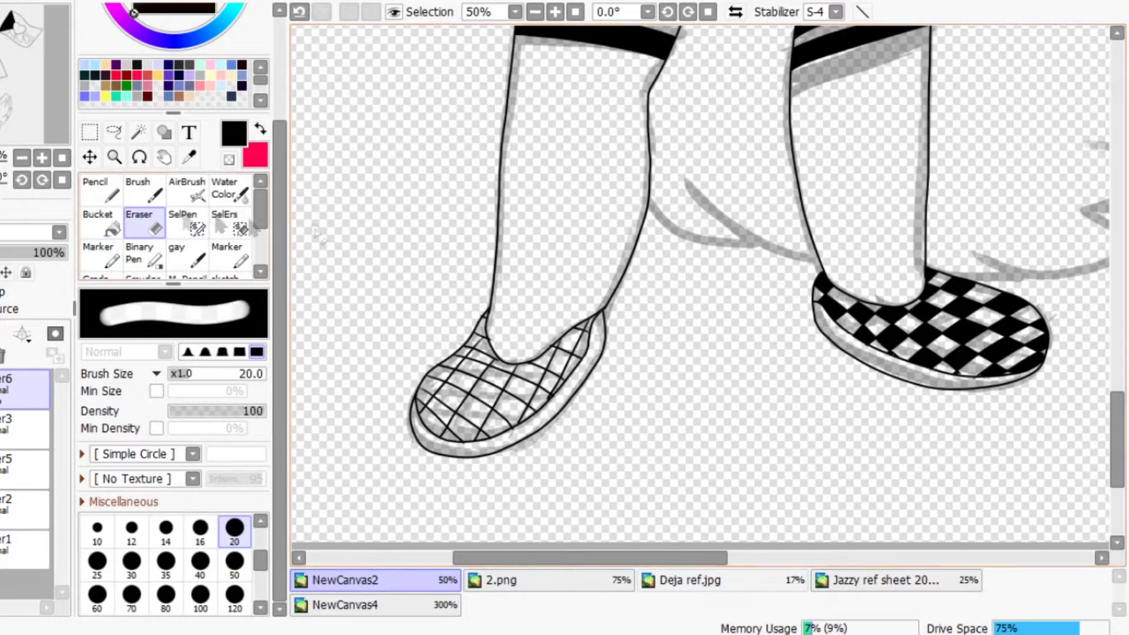
pyautogui.click(98, 222)
pyautogui.click(579, 334)
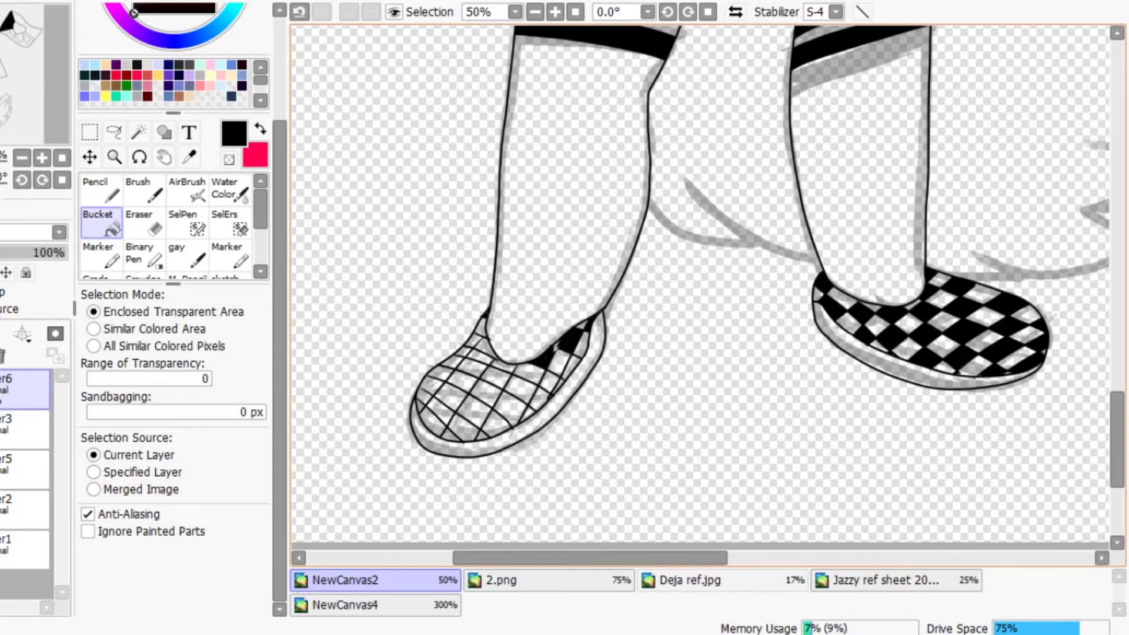
pyautogui.click(441, 371)
pyautogui.click(486, 391)
pyautogui.click(496, 423)
pyautogui.click(457, 397)
pyautogui.click(441, 397)
pyautogui.click(464, 428)
pyautogui.click(432, 422)
# Ink the bushy tail's jagged fur outline and inner fur lines with the Marker.
pyautogui.press('b')
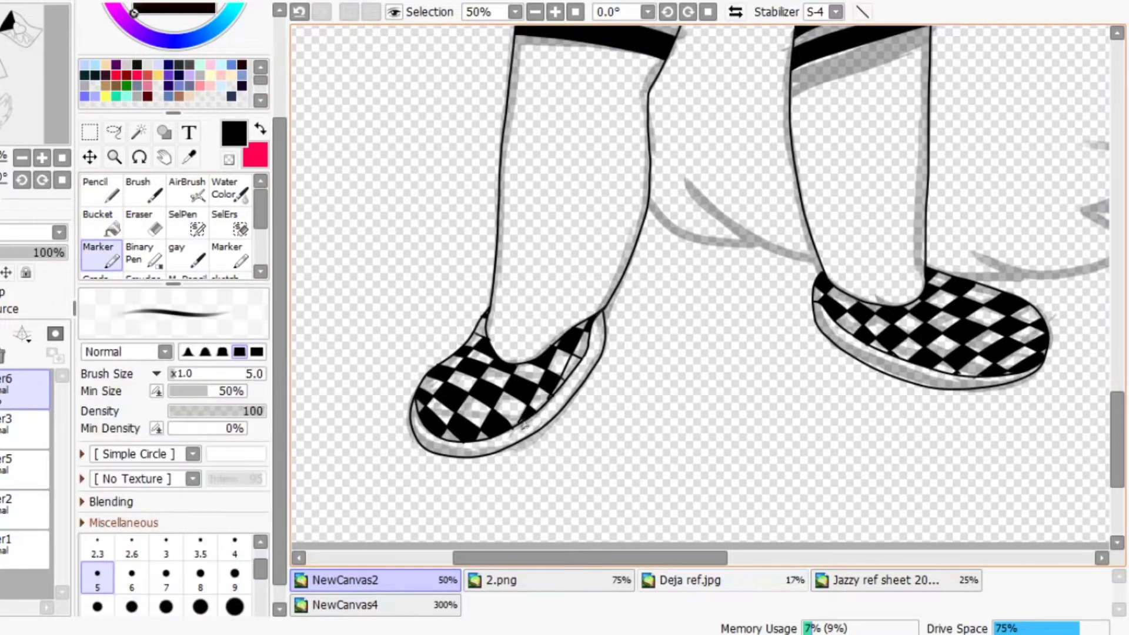
pyautogui.scroll(5, 526, 423)
pyautogui.scroll(5, 525, 424)
pyautogui.click(535, 12)
pyautogui.moveTo(518, 249)
pyautogui.mouseDown()
pyautogui.moveTo(676, 207)
pyautogui.moveTo(727, 327)
pyautogui.moveTo(613, 441)
pyautogui.mouseUp()
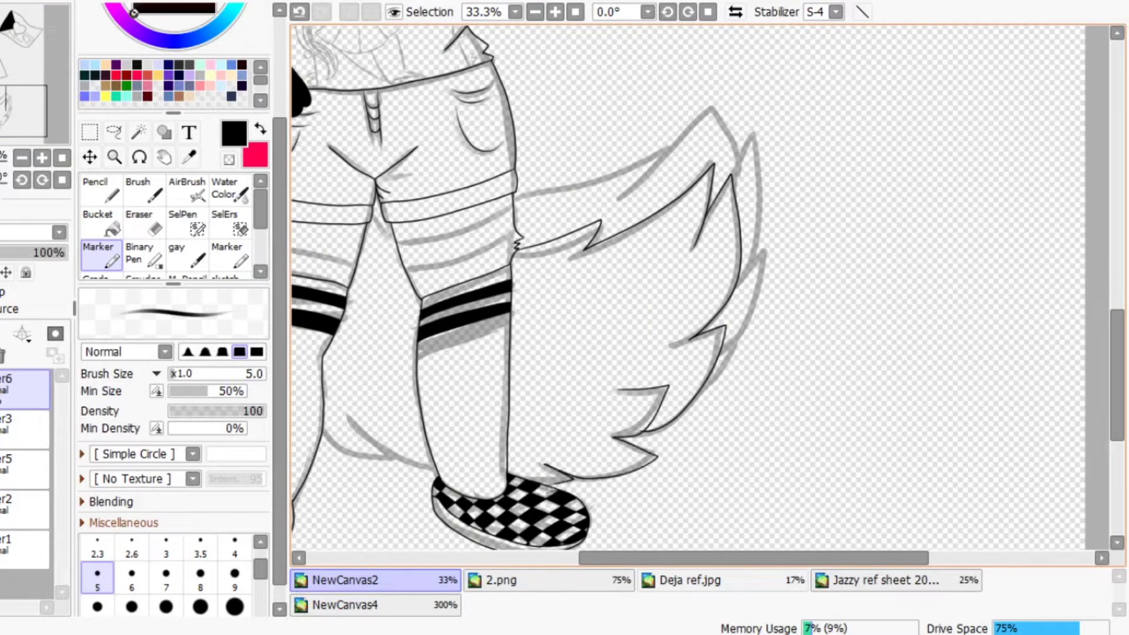
pyautogui.moveTo(766, 256); pyautogui.dragTo(754, 140)
pyautogui.moveTo(750, 104); pyautogui.dragTo(624, 207)
pyautogui.moveTo(667, 135); pyautogui.dragTo(518, 203)
# Add a new layer below the line art, select the background around the lined character and invert the selection.
pyautogui.scroll(-4, 676, 265)
pyautogui.hotkey('ctrl', 'shift', 'n')
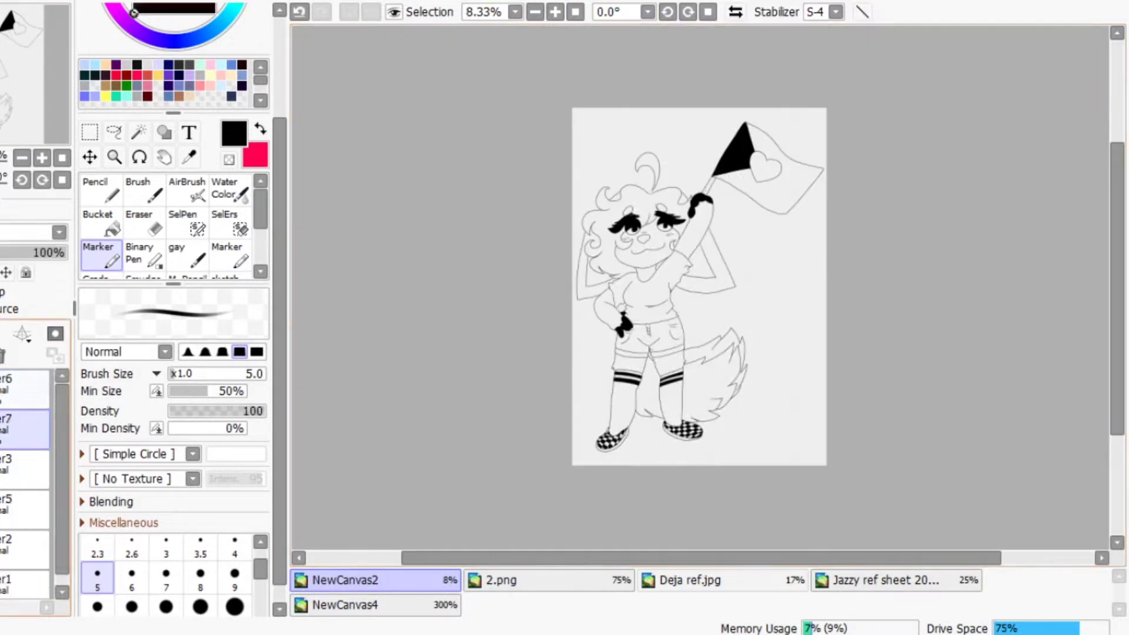
pyautogui.click(24, 388)
pyautogui.click(139, 132)
pyautogui.click(811, 424)
pyautogui.scroll(3, 812, 424)
pyautogui.moveTo(27, 88); pyautogui.dragTo(34, 126)
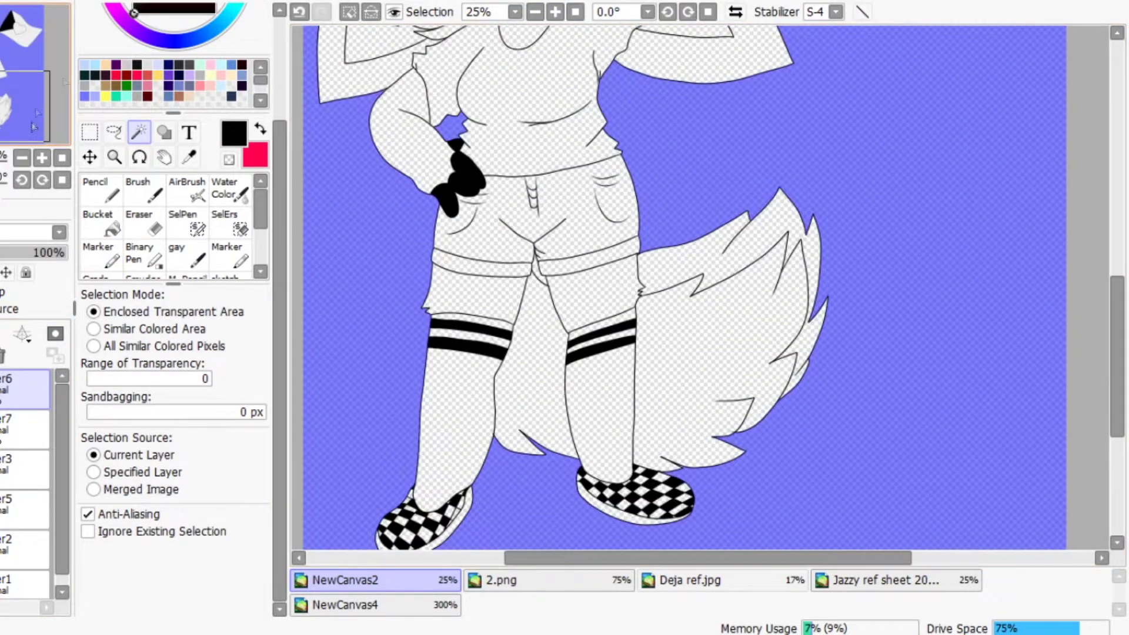
pyautogui.hotkey('ctrl', 'i')
# Fill the selected silhouette with the tan sampled from the Jazzy reference sheet.
pyautogui.click(97, 220)
pyautogui.click(882, 580)
pyautogui.keyDown('alt'); pyautogui.click(597, 106); pyautogui.keyUp('alt')
pyautogui.click(344, 580)
pyautogui.click(558, 235)
# Fill the selected silhouette with the dark brown sampled from the body on the Jazzy reference sheet.
pyautogui.click(882, 580)
pyautogui.keyDown('alt'); pyautogui.click(591, 385); pyautogui.keyUp('alt')
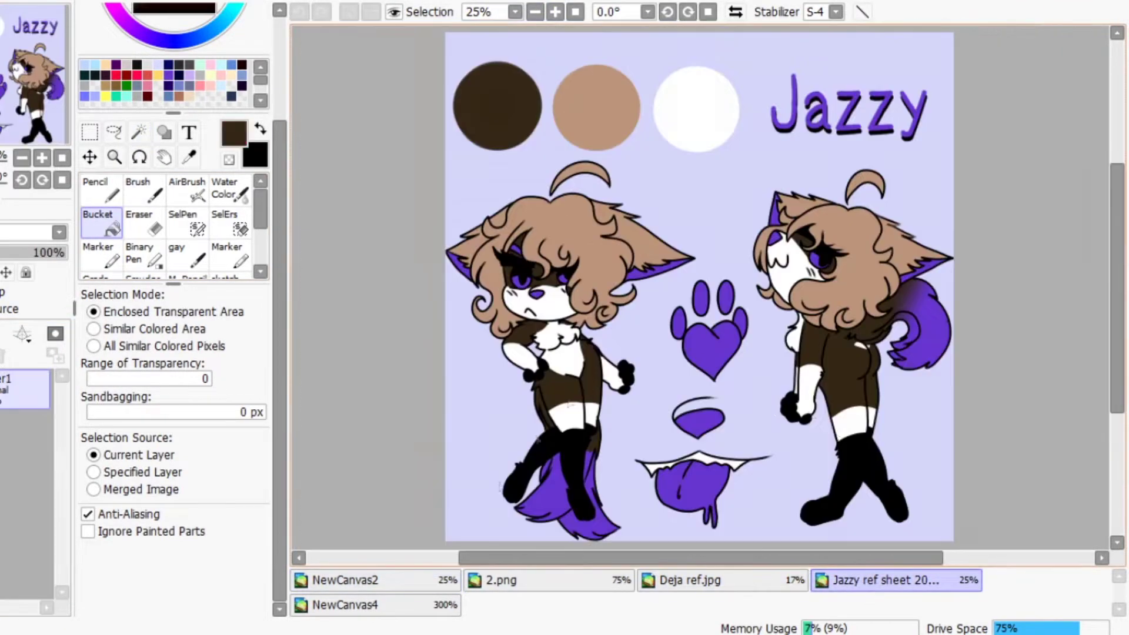
pyautogui.click(344, 580)
pyautogui.click(588, 294)
# Paint the muzzle, neck and raised arm white with the Pencil.
pyautogui.scroll(1, 588, 295)
pyautogui.press('n')
pyautogui.scroll(2, 588, 294)
pyautogui.moveTo(584, 269)
pyautogui.mouseDown()
pyautogui.moveTo(803, 238)
pyautogui.moveTo(397, 291)
pyautogui.moveTo(428, 323)
pyautogui.moveTo(756, 378)
pyautogui.moveTo(797, 258)
pyautogui.mouseUp()
pyautogui.click(97, 220)
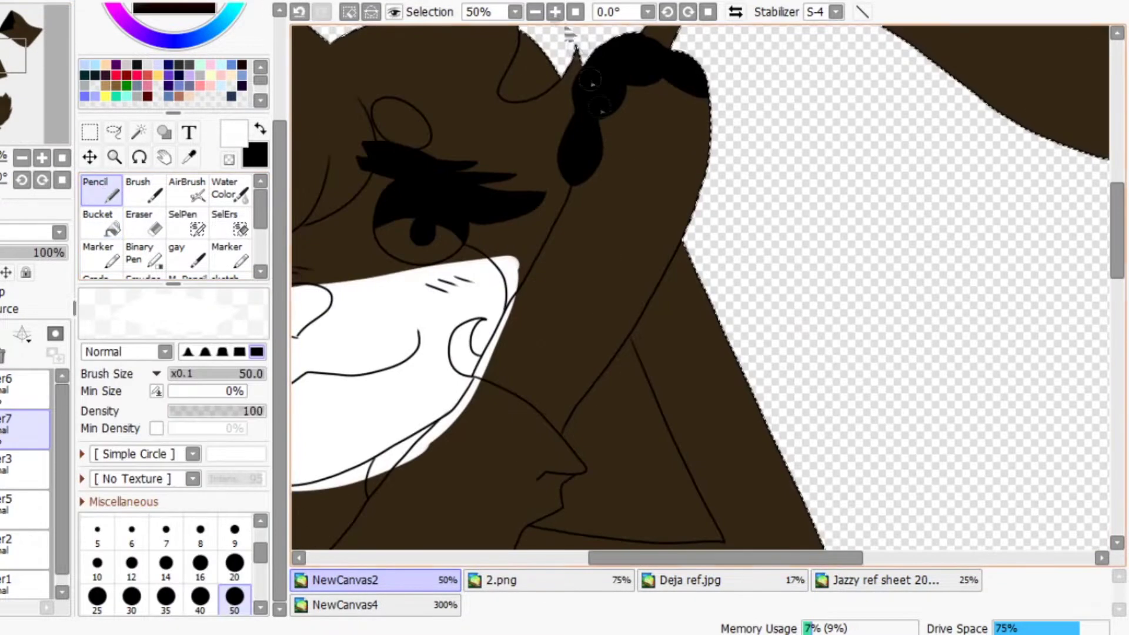
pyautogui.moveTo(582, 229); pyautogui.dragTo(511, 364)
pyautogui.press('b')
pyautogui.click(643, 196)
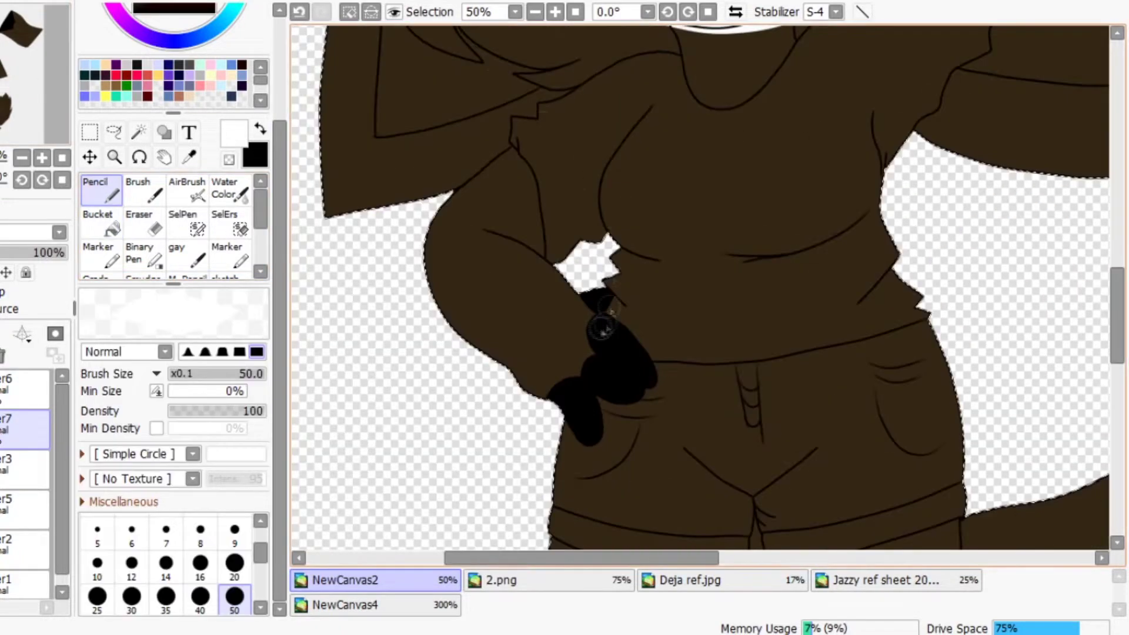
# Paint the lowered arm and the thighs below the shorts white, following the Jazzy reference sheet.
pyautogui.moveTo(511, 214); pyautogui.dragTo(574, 376)
pyautogui.press('b')
pyautogui.click(506, 282)
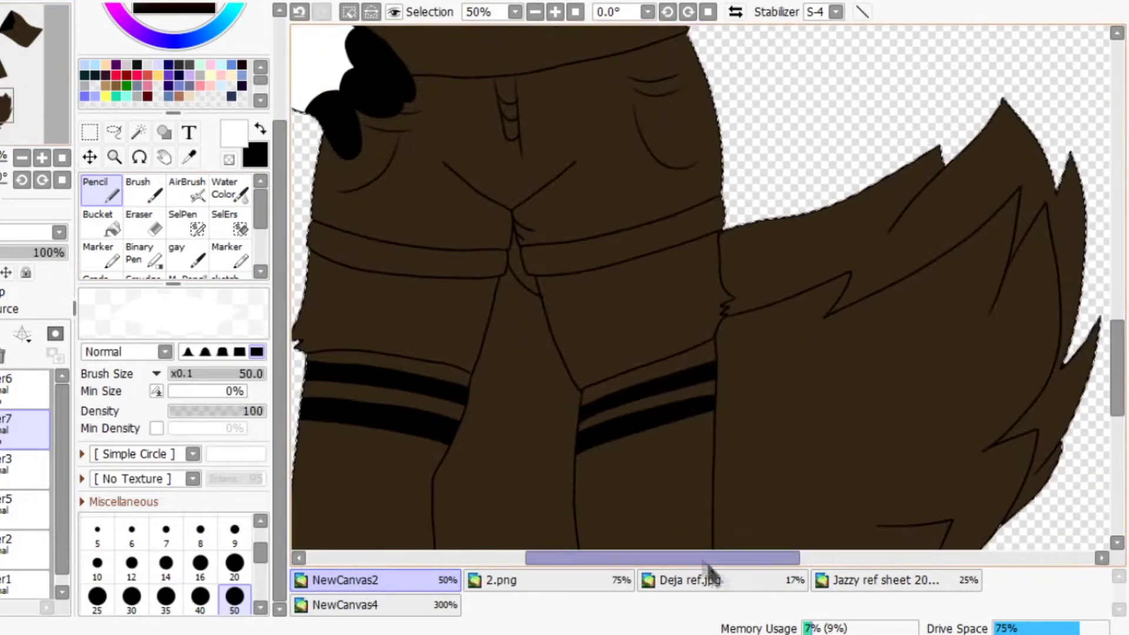
pyautogui.click(871, 580)
pyautogui.click(345, 580)
pyautogui.moveTo(541, 272)
pyautogui.mouseDown()
pyautogui.moveTo(664, 294)
pyautogui.moveTo(306, 264)
pyautogui.mouseUp()
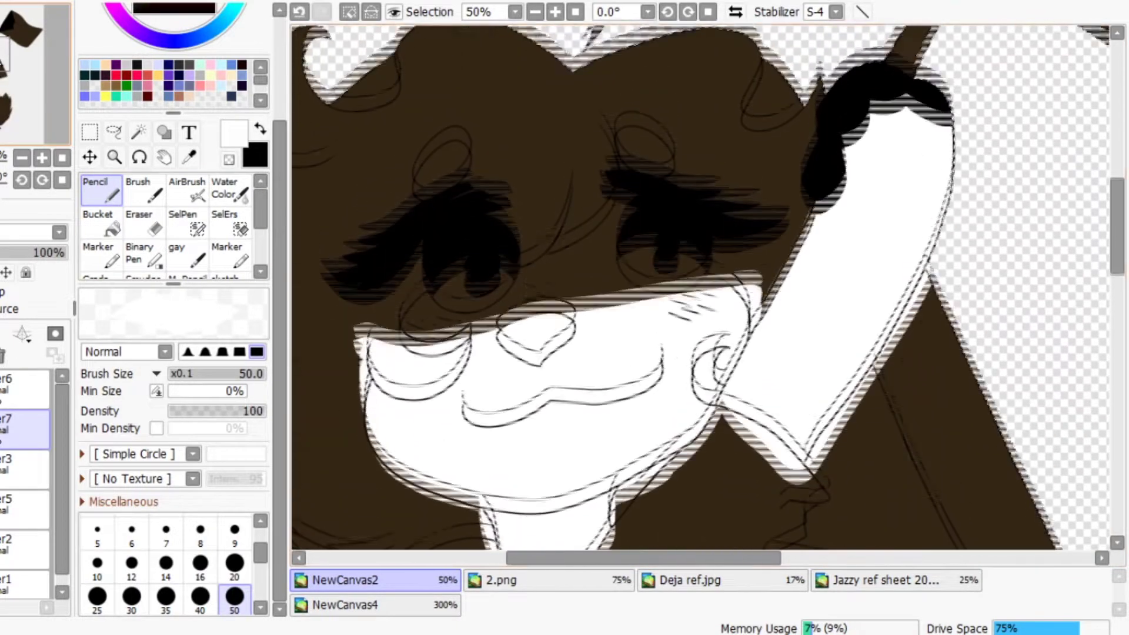
# Colour both irises with the purple sampled from the Jazzy reference sheet, using a brush size of 20 for the second eye.
pyautogui.click(871, 580)
pyautogui.keyDown('alt'); pyautogui.click(530, 232); pyautogui.keyUp('alt')
pyautogui.click(344, 580)
pyautogui.click(693, 269)
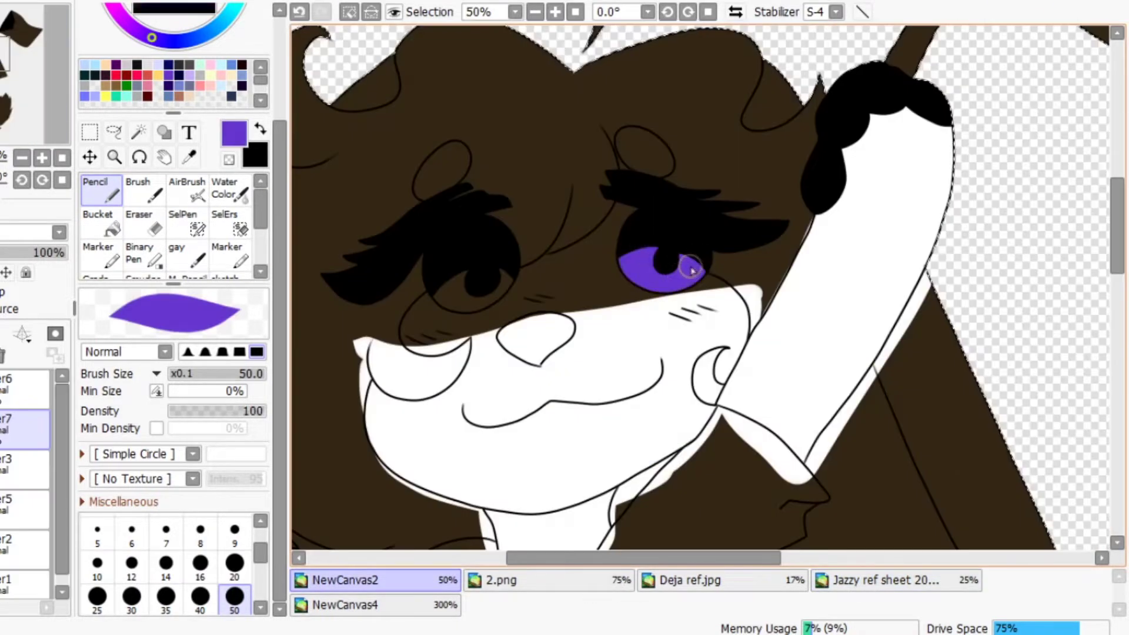
pyautogui.click(234, 563)
pyautogui.moveTo(447, 294)
pyautogui.mouseDown()
pyautogui.moveTo(500, 285)
pyautogui.moveTo(471, 276)
pyautogui.mouseUp()
pyautogui.keyDown('alt'); pyautogui.click(403, 208); pyautogui.keyUp('alt')
pyautogui.keyDown('alt'); pyautogui.click(465, 288); pyautogui.keyUp('alt')
# Colour both eyebrow marks and the nose purple.
pyautogui.moveTo(453, 180)
pyautogui.mouseDown()
pyautogui.moveTo(462, 170)
pyautogui.moveTo(442, 177)
pyautogui.mouseUp()
pyautogui.moveTo(620, 138)
pyautogui.mouseDown()
pyautogui.moveTo(668, 172)
pyautogui.moveTo(644, 156)
pyautogui.mouseUp()
pyautogui.keyDown('alt'); pyautogui.click(611, 177); pyautogui.keyUp('alt')
pyautogui.keyDown('alt'); pyautogui.click(644, 154); pyautogui.keyUp('alt')
pyautogui.scroll(1, 522, 351)
pyautogui.moveTo(522, 351); pyautogui.dragTo(538, 362)
pyautogui.moveTo(450, 395)
pyautogui.mouseDown()
pyautogui.moveTo(412, 341)
pyautogui.moveTo(497, 338)
pyautogui.moveTo(506, 359)
pyautogui.moveTo(456, 402)
pyautogui.moveTo(441, 371)
pyautogui.mouseUp()
# Enlarge the Pencil to 120 and paint the stockings and checkered shoes white.
pyautogui.scroll(-5, 441, 371)
pyautogui.moveTo(1089, 274); pyautogui.dragTo(989, 265)
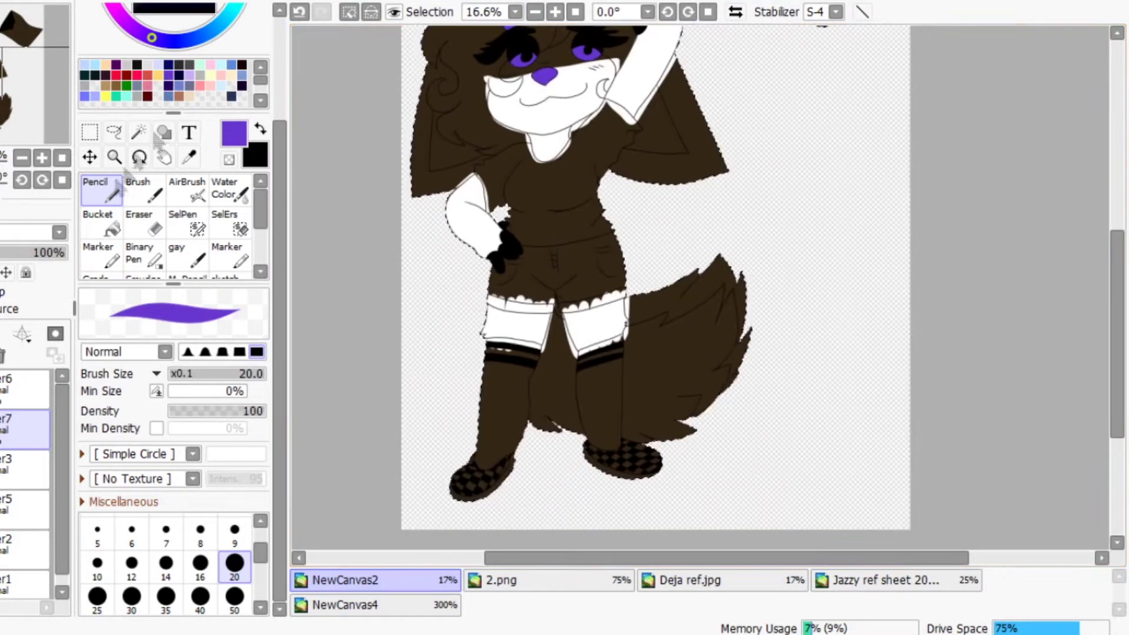
pyautogui.press(']')
pyautogui.press(']')
pyautogui.press(']')
pyautogui.press(']')
pyautogui.press(']')
pyautogui.press(']')
pyautogui.press(']')
pyautogui.press(']')
pyautogui.press(']')
pyautogui.press(']')
pyautogui.press('e')
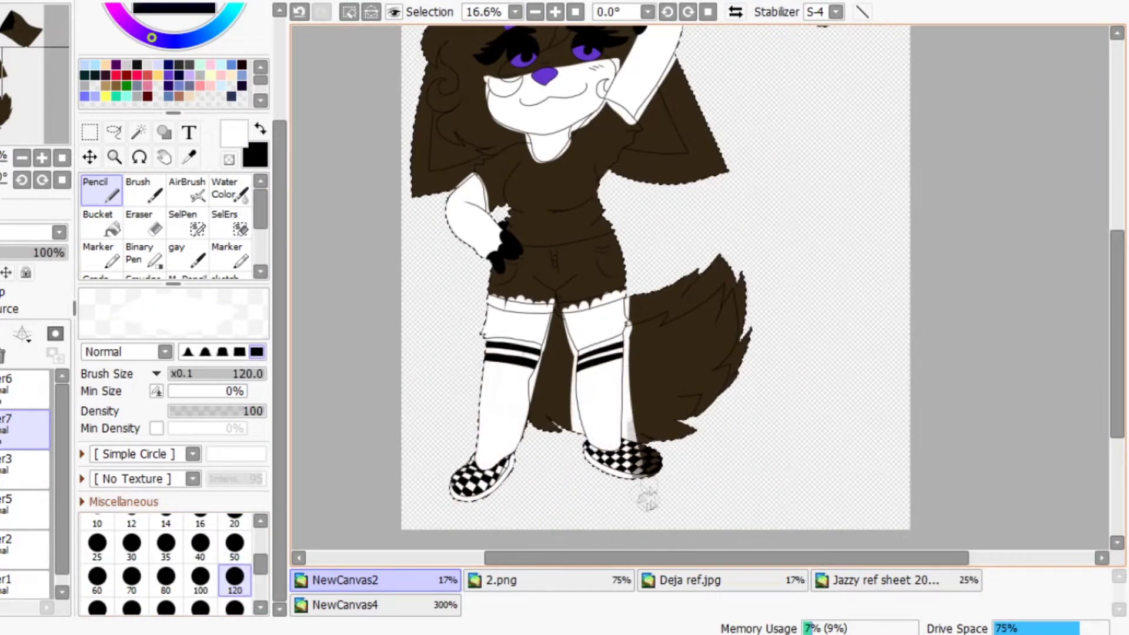
pyautogui.press('e')
# Paint the inner areas of both ears purple with the Pencil.
pyautogui.scroll(2, 549, 169)
pyautogui.moveTo(549, 169); pyautogui.dragTo(503, 232)
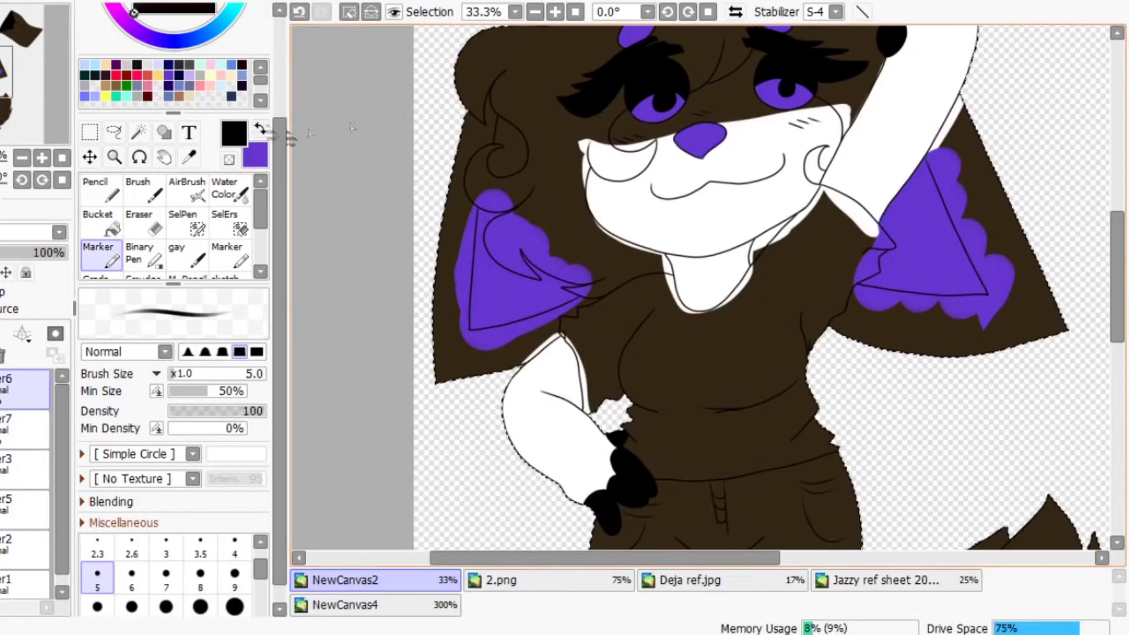
pyautogui.press('x')
pyautogui.click(100, 194)
pyautogui.moveTo(515, 85); pyautogui.dragTo(512, 211)
# Select the ear and face areas enclosed by the line art with the Magic Wand.
pyautogui.click(139, 132)
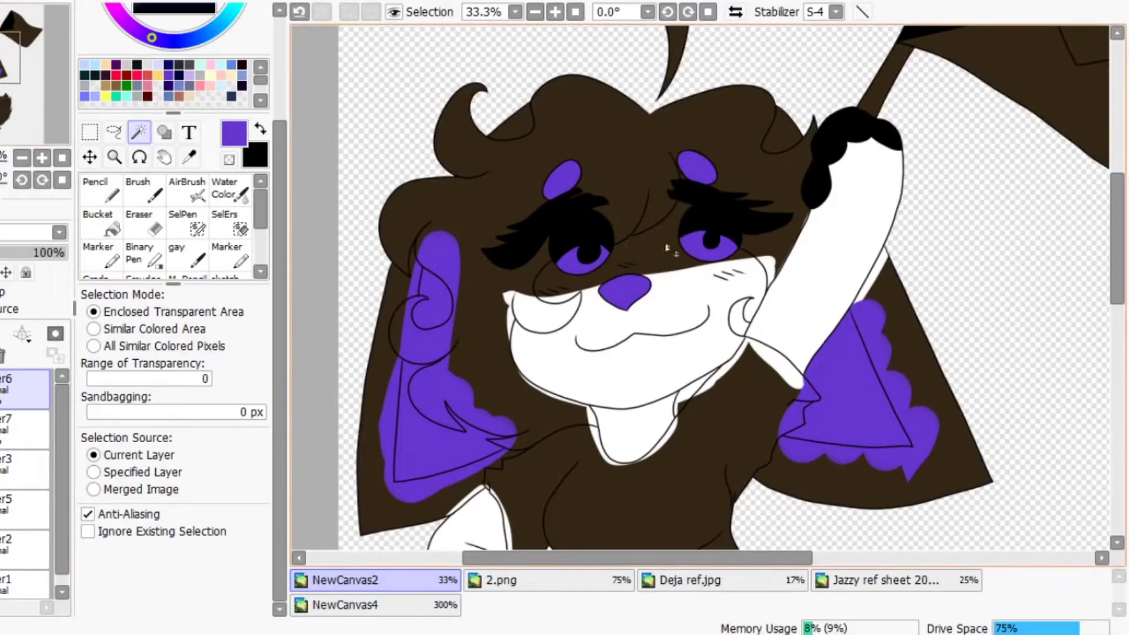
pyautogui.click(512, 353)
pyautogui.scroll(-5, 1079, 340)
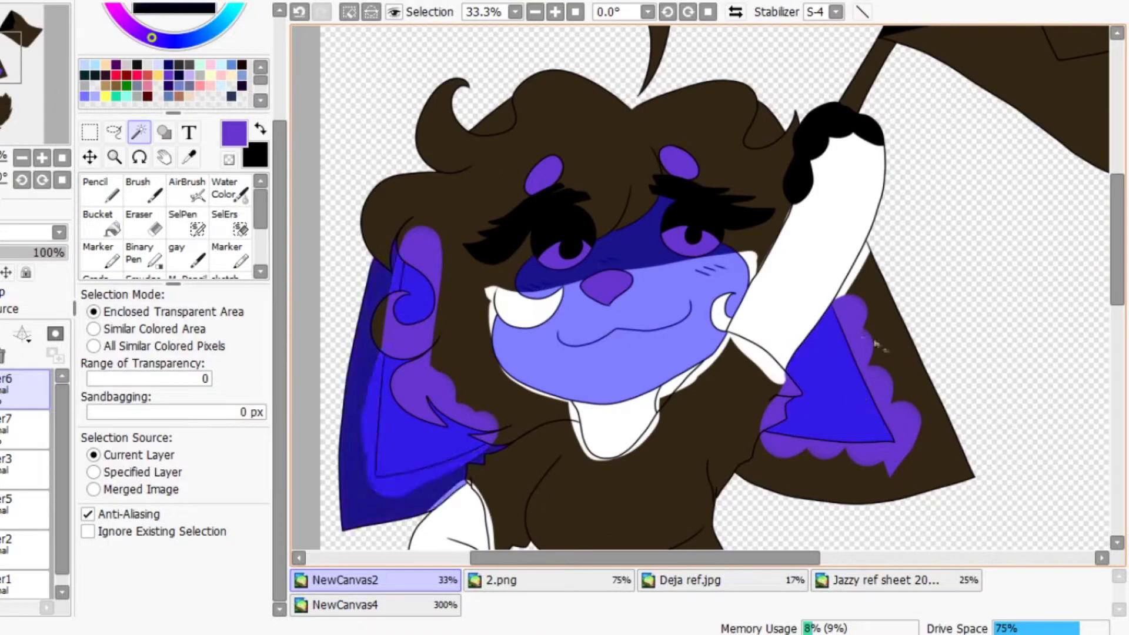
# Paint the outer part of the ear farther from the flag tan at size 50 and tidy its purple inner edge.
pyautogui.click(885, 580)
pyautogui.click(344, 580)
pyautogui.click(100, 188)
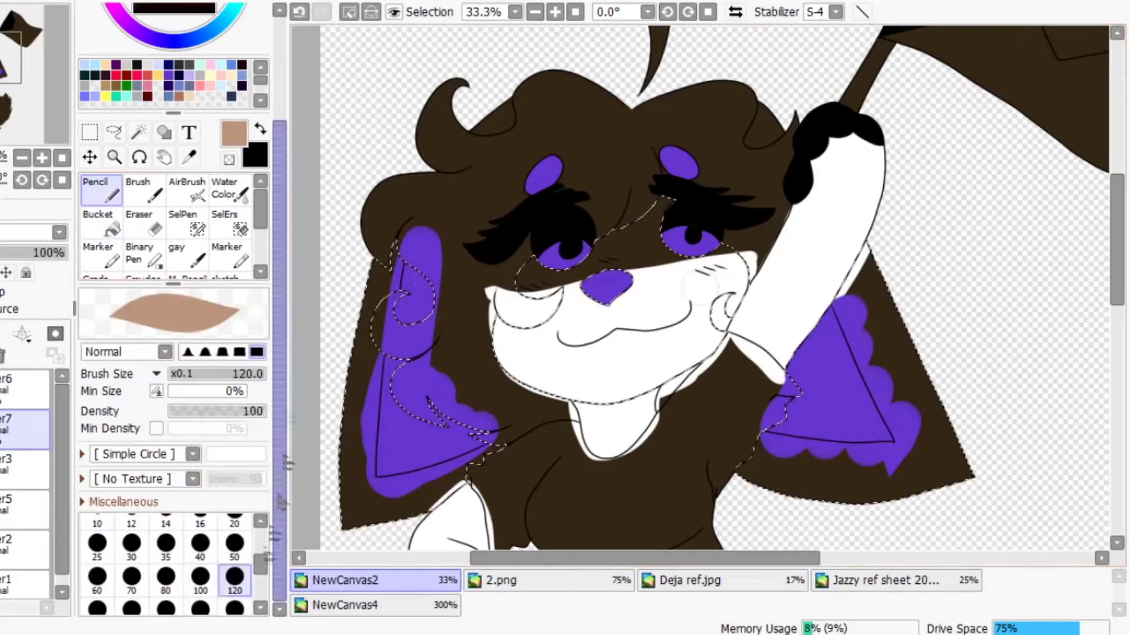
pyautogui.click(244, 555)
pyautogui.moveTo(381, 353); pyautogui.dragTo(397, 245)
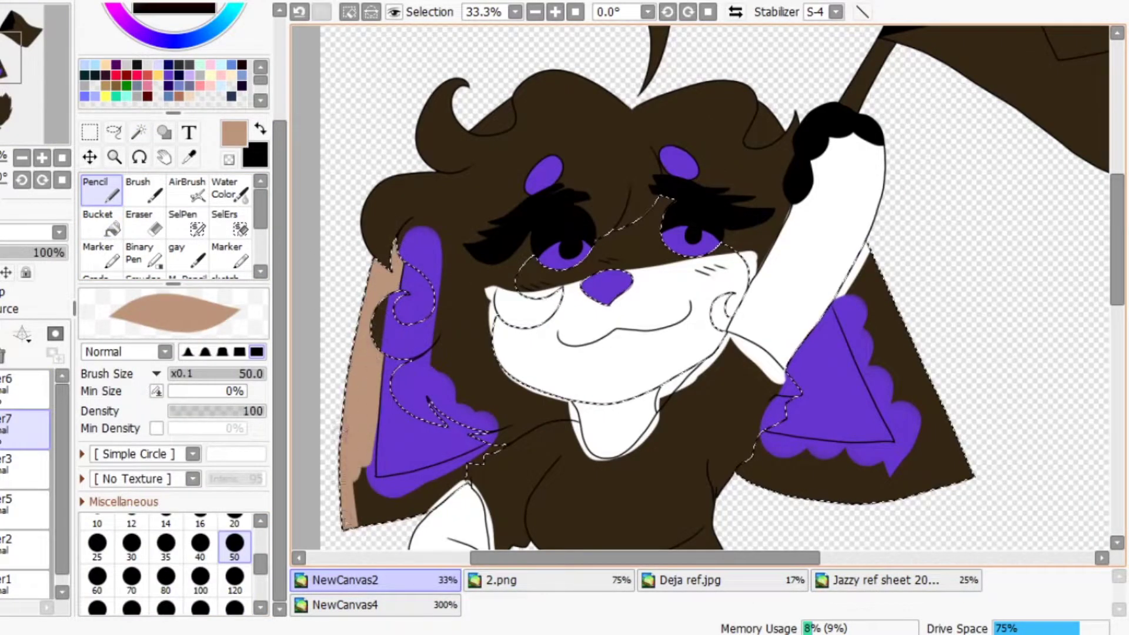
pyautogui.keyDown('alt'); pyautogui.click(411, 412); pyautogui.keyUp('alt')
pyautogui.moveTo(386, 430); pyautogui.dragTo(386, 470)
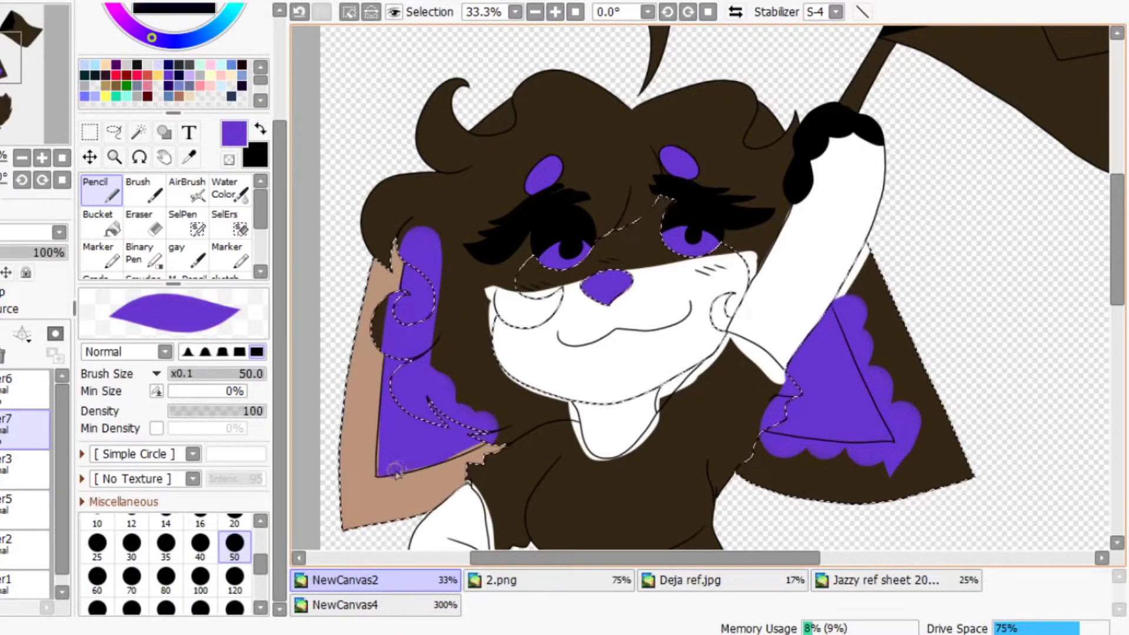
# Paint the outer part of the flag-side ear tan at size 120, then reduce the Pencil to 50.
pyautogui.keyDown('alt'); pyautogui.click(376, 471); pyautogui.keyUp('alt')
pyautogui.press(']')
pyautogui.press(']')
pyautogui.press(']')
pyautogui.press(']')
pyautogui.press(']')
pyautogui.moveTo(883, 279); pyautogui.dragTo(922, 424)
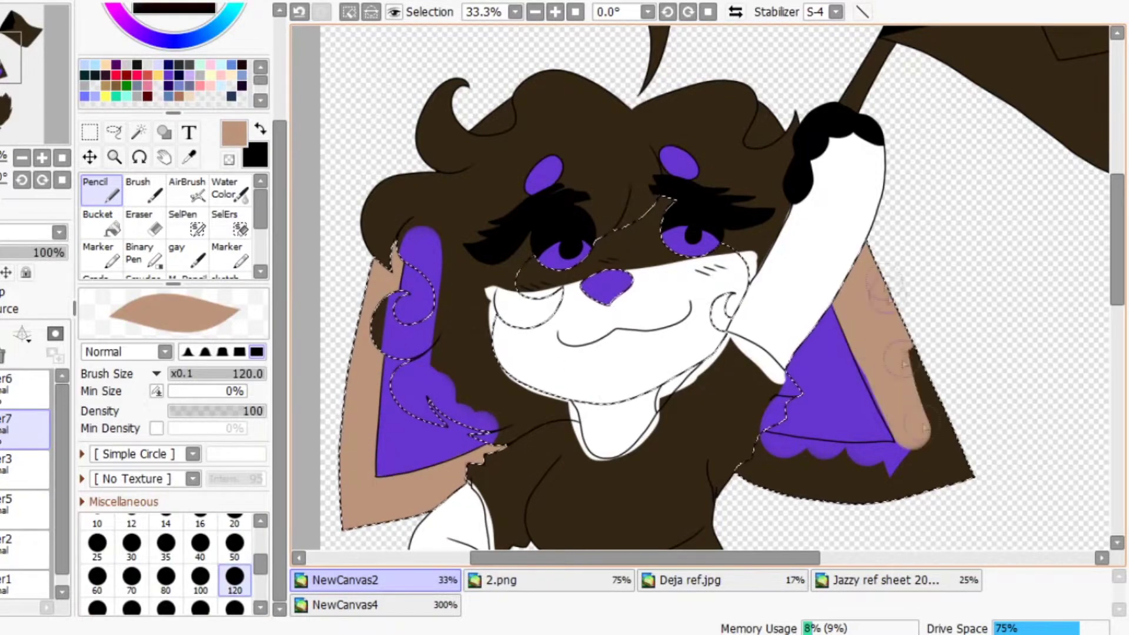
pyautogui.moveTo(944, 464); pyautogui.dragTo(784, 445)
pyautogui.press('[')
pyautogui.press('[')
pyautogui.press('[')
pyautogui.press('[')
pyautogui.press('[')
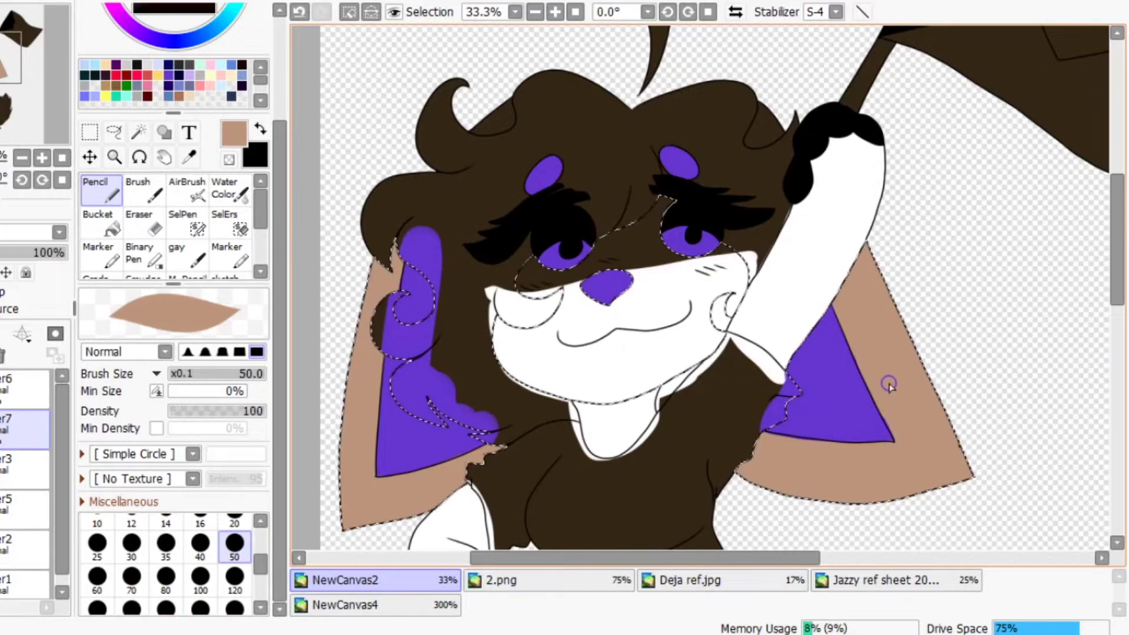
# Add a new layer above the flat colours and paint dark navy shading around the eyes with the Pencil.
pyautogui.press('x')
pyautogui.hotkey('ctrl', 'shift', 'n')
pyautogui.click(885, 580)
pyautogui.click(416, 583)
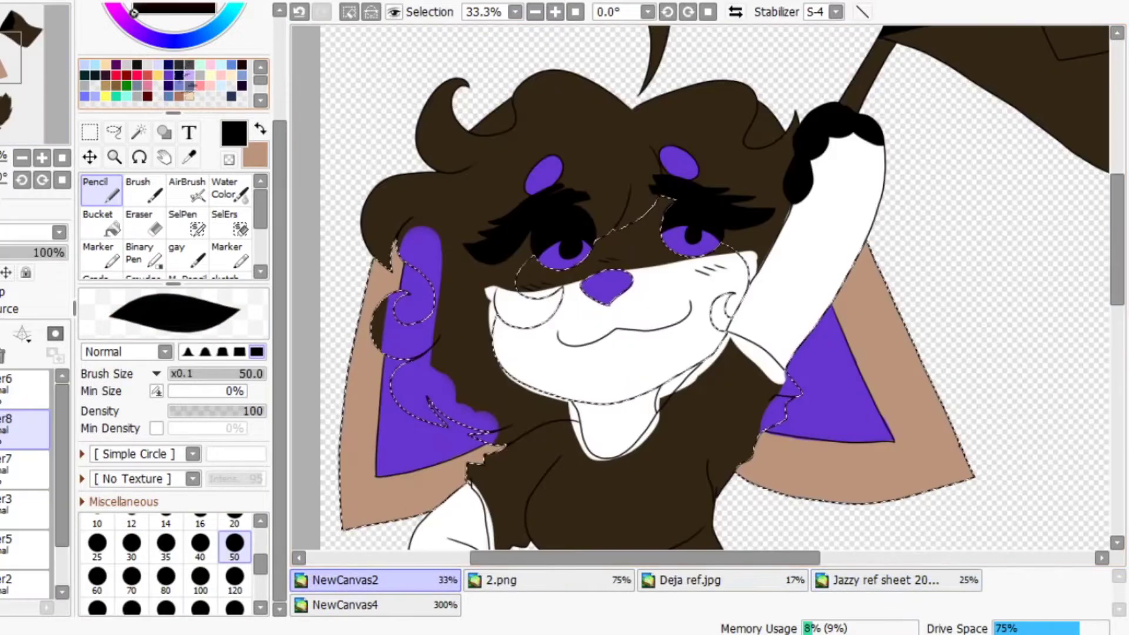
pyautogui.keyDown('alt'); pyautogui.click(663, 221); pyautogui.keyUp('alt')
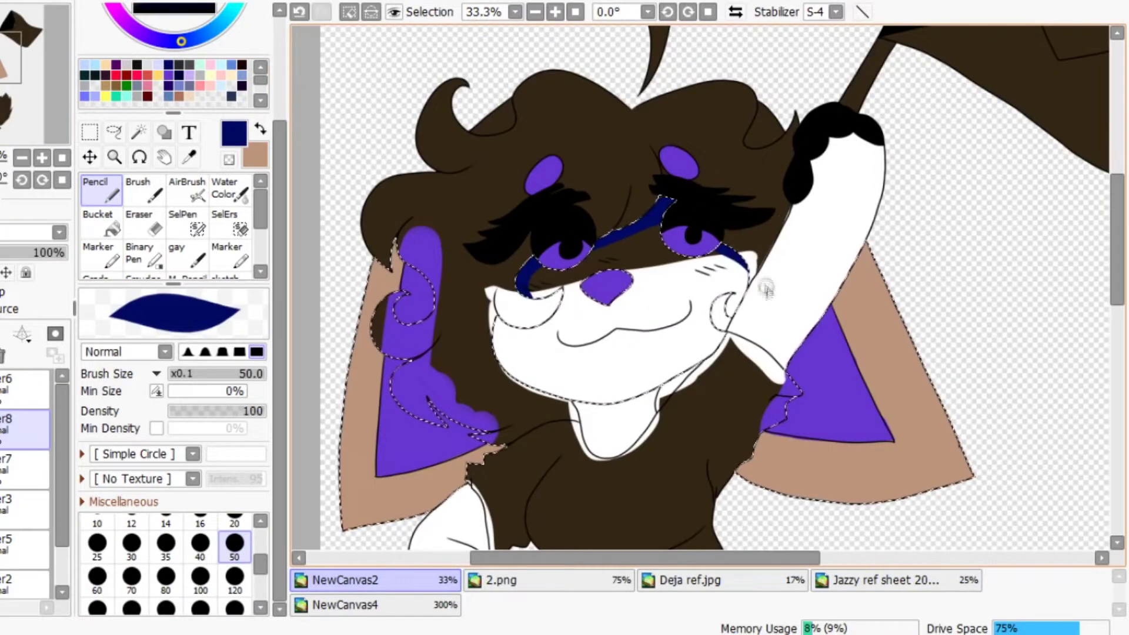
# Undo the last Pencil stroke and shade around the eyes and across both ears in dark navy with the Brush.
pyautogui.press('b')
pyautogui.hotkey('ctrl', 'z')
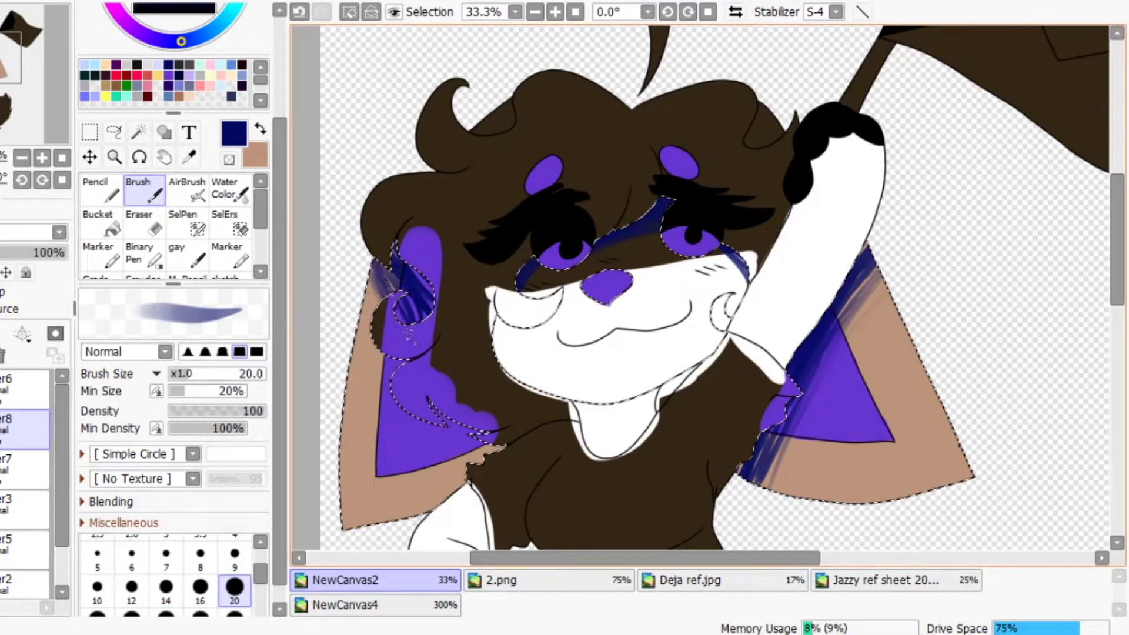
pyautogui.moveTo(464, 423); pyautogui.dragTo(400, 482)
# Brush dark navy shadows across both thighs just below the shorts cuffs.
pyautogui.moveTo(1121, 297); pyautogui.dragTo(1121, 410)
pyautogui.moveTo(647, 315); pyautogui.dragTo(759, 297)
pyautogui.scroll(2, 605, 341)
# Undo the first smudge and blend the navy shading on both thighs with Water Color at size 50.
pyautogui.press('c')
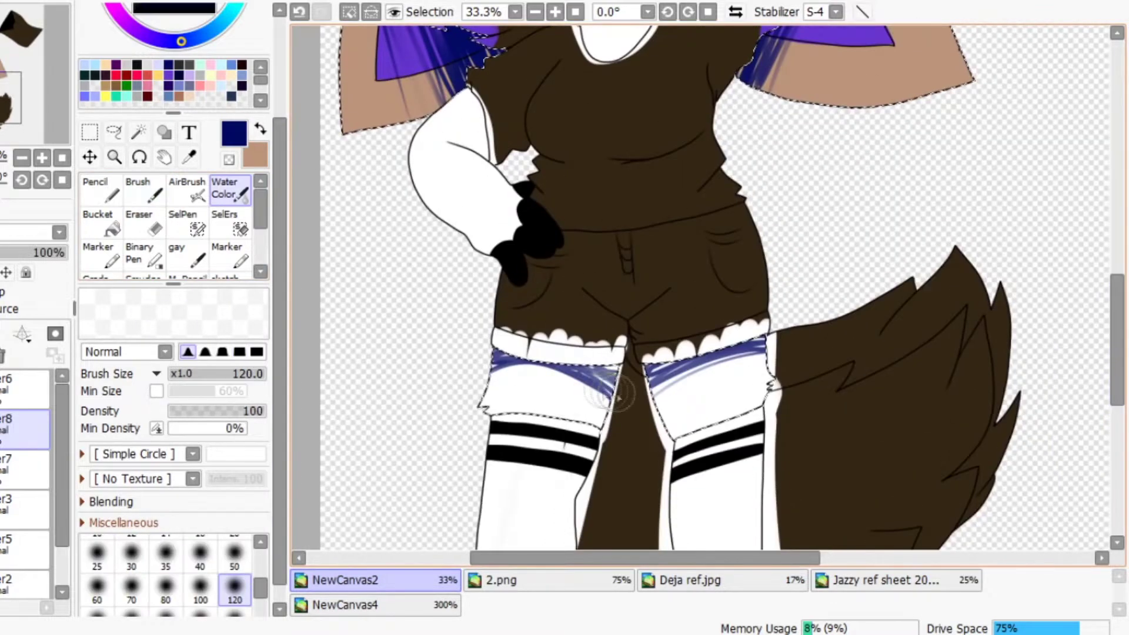
pyautogui.hotkey('ctrl', 'z')
pyautogui.scroll(1, 798, 360)
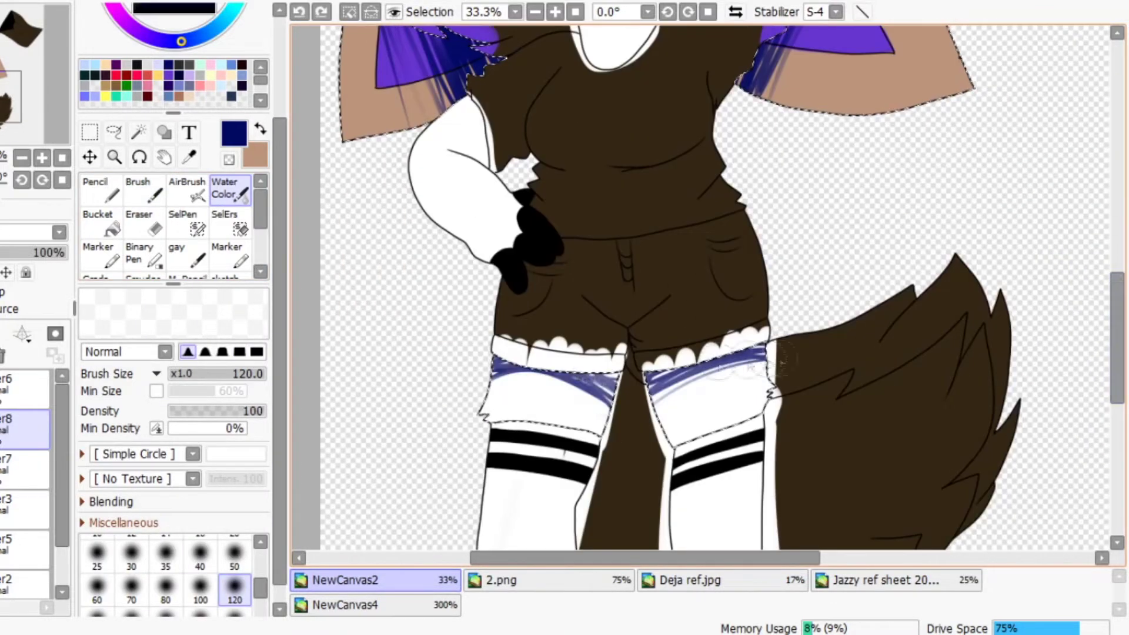
pyautogui.press('[')
pyautogui.press('[')
pyautogui.press('[')
pyautogui.press('[')
pyautogui.press('[')
pyautogui.moveTo(479, 373)
pyautogui.mouseDown()
pyautogui.moveTo(595, 367)
pyautogui.moveTo(637, 405)
pyautogui.mouseUp()
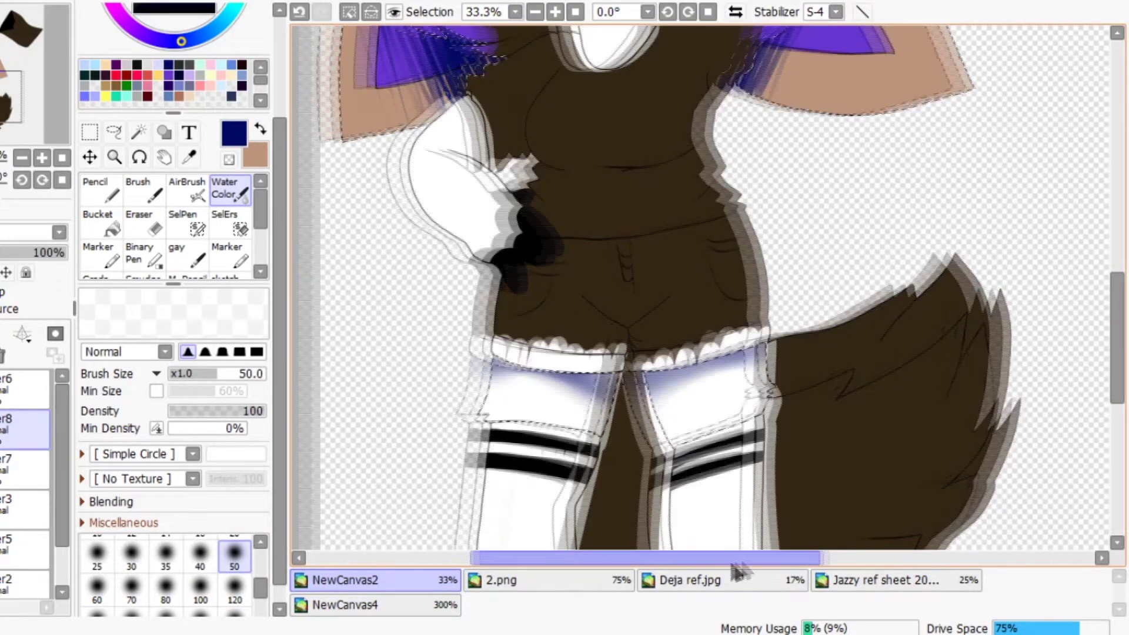
# Blend the navy shading across both ears and around the eyes with Water Color at size 120.
pyautogui.scroll(5, 738, 570)
pyautogui.click(235, 594)
pyautogui.moveTo(765, 247); pyautogui.dragTo(887, 131)
pyautogui.moveTo(703, 562)
pyautogui.mouseDown()
pyautogui.moveTo(660, 562)
pyautogui.moveTo(695, 562)
pyautogui.mouseUp()
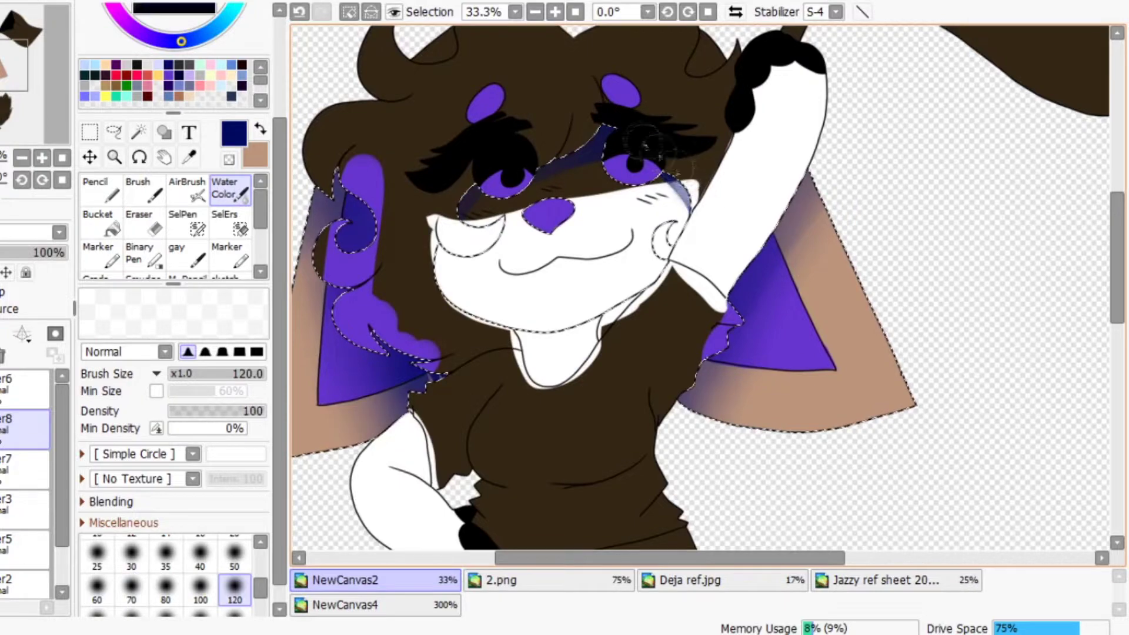
# Clear the selection, select the hair from the line art with the Magic Wand, and extend it around the lashes with SelPen at size 5.
pyautogui.scroll(-4, 644, 144)
pyautogui.scroll(1, 644, 145)
pyautogui.hotkey('ctrl', 'd')
pyautogui.click(139, 132)
pyautogui.click(9, 391)
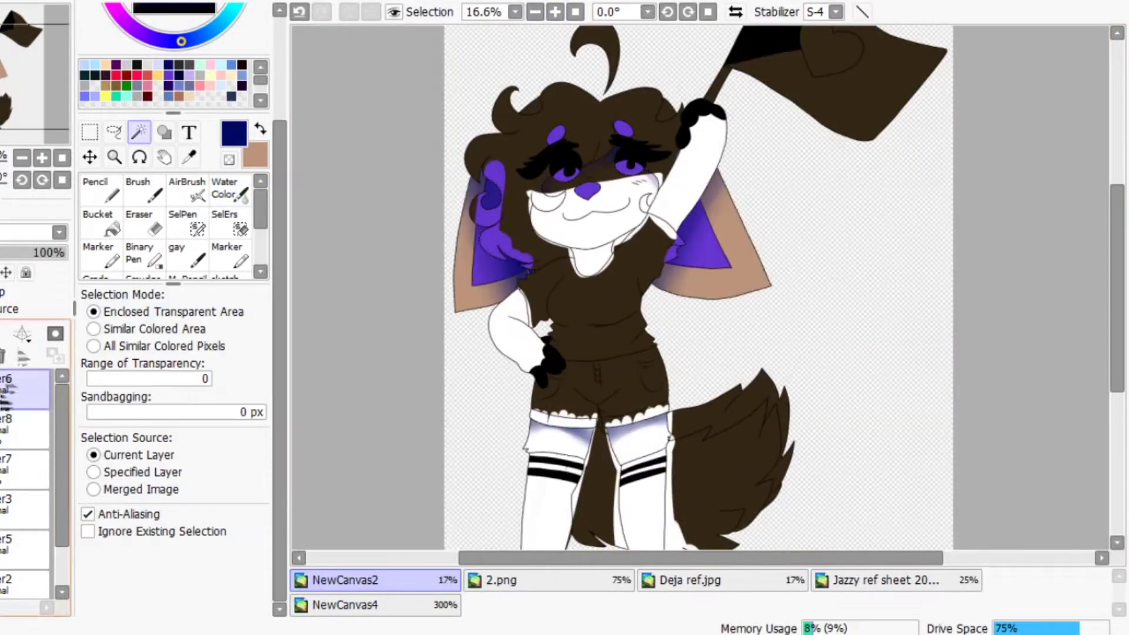
pyautogui.scroll(1, 589, 147)
pyautogui.click(479, 126)
pyautogui.click(187, 224)
pyautogui.scroll(2, 588, 235)
pyautogui.moveTo(682, 59); pyautogui.dragTo(692, 90)
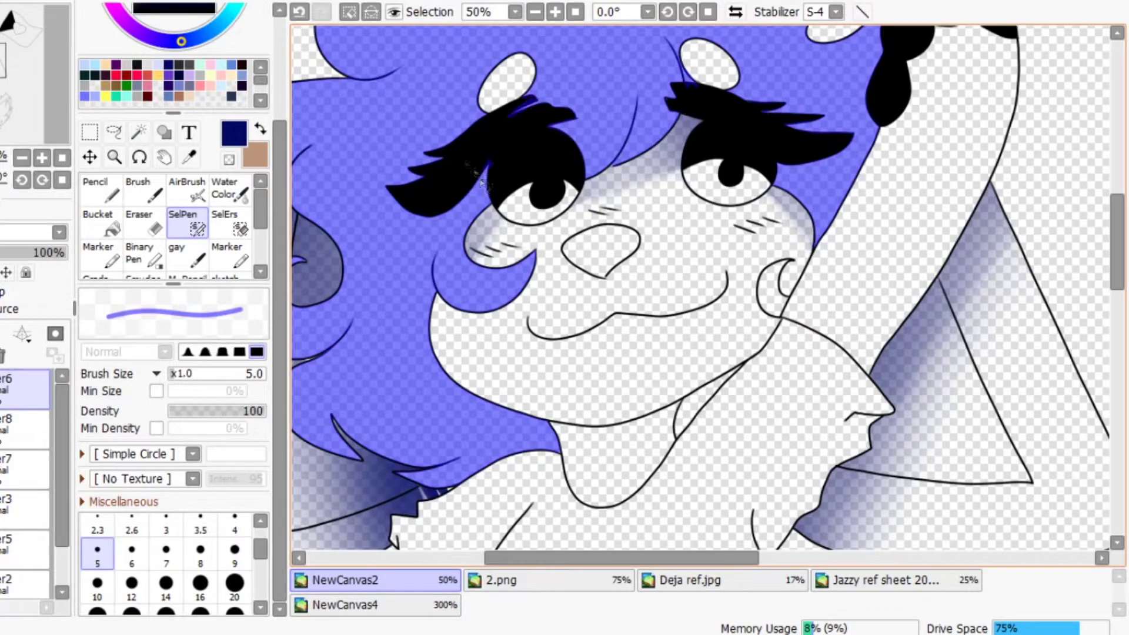
# Fill the selected hair with tan on the flat-colour layer.
pyautogui.scroll(3, 479, 177)
pyautogui.scroll(-1, 479, 176)
pyautogui.click(97, 223)
pyautogui.click(24, 470)
pyautogui.press('Delete')
# Brush dark navy shading onto the hair under the jaw and beside the raised arm, and blend it with Water Color at size 120.
pyautogui.press('b')
pyautogui.click(23, 429)
pyautogui.moveTo(506, 406); pyautogui.dragTo(568, 442)
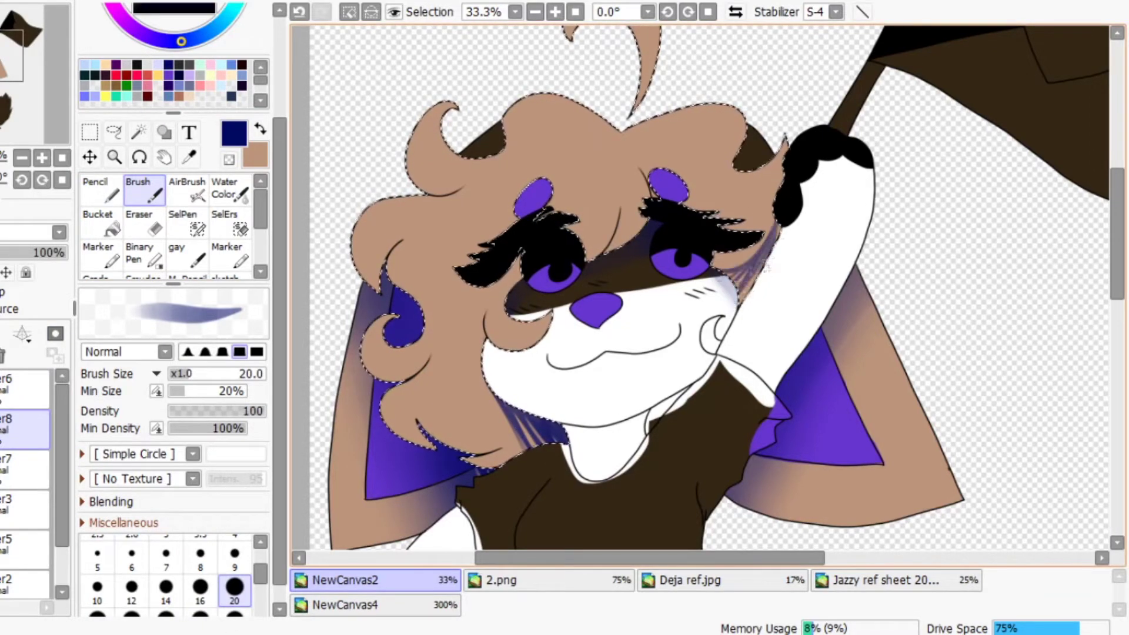
pyautogui.scroll(3, 706, 288)
pyautogui.moveTo(780, 276); pyautogui.dragTo(774, 377)
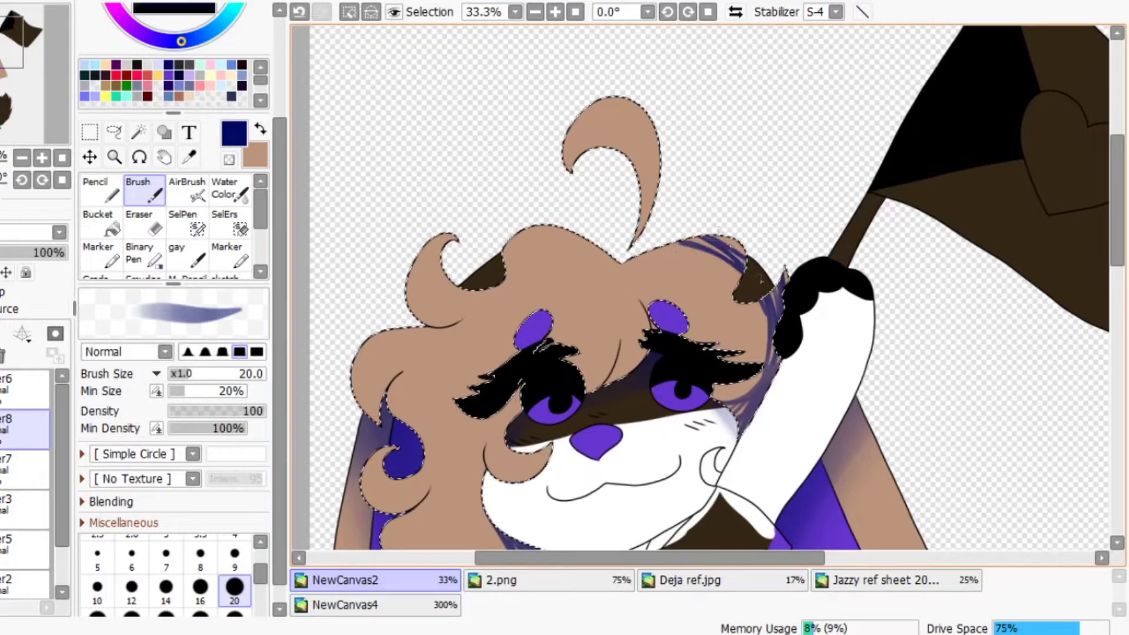
pyautogui.press('c')
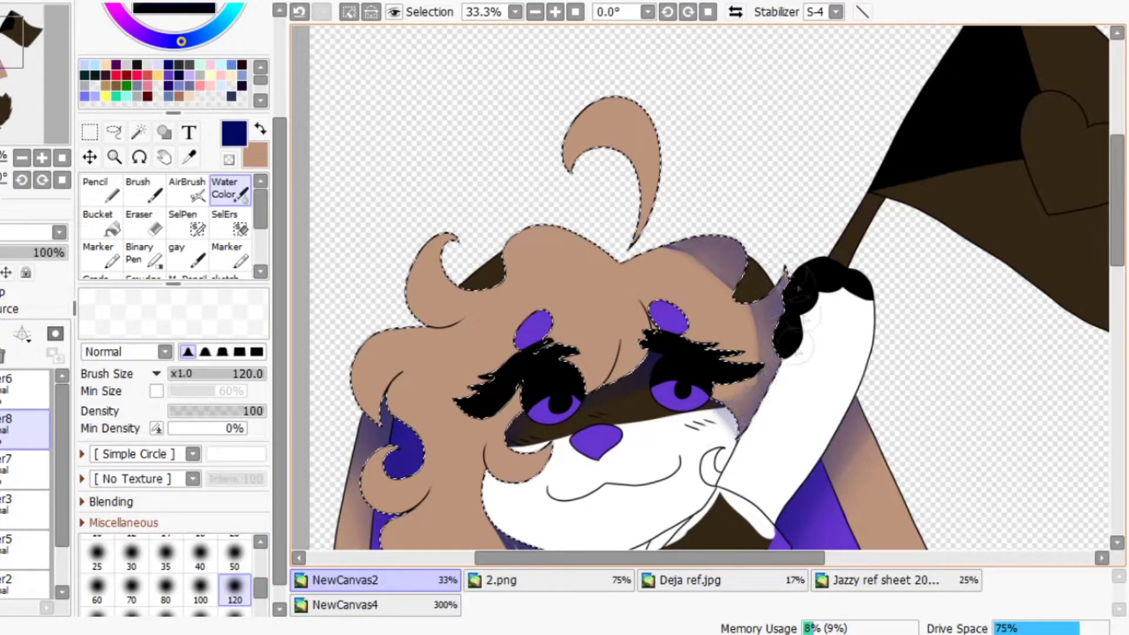
pyautogui.scroll(-5, 667, 259)
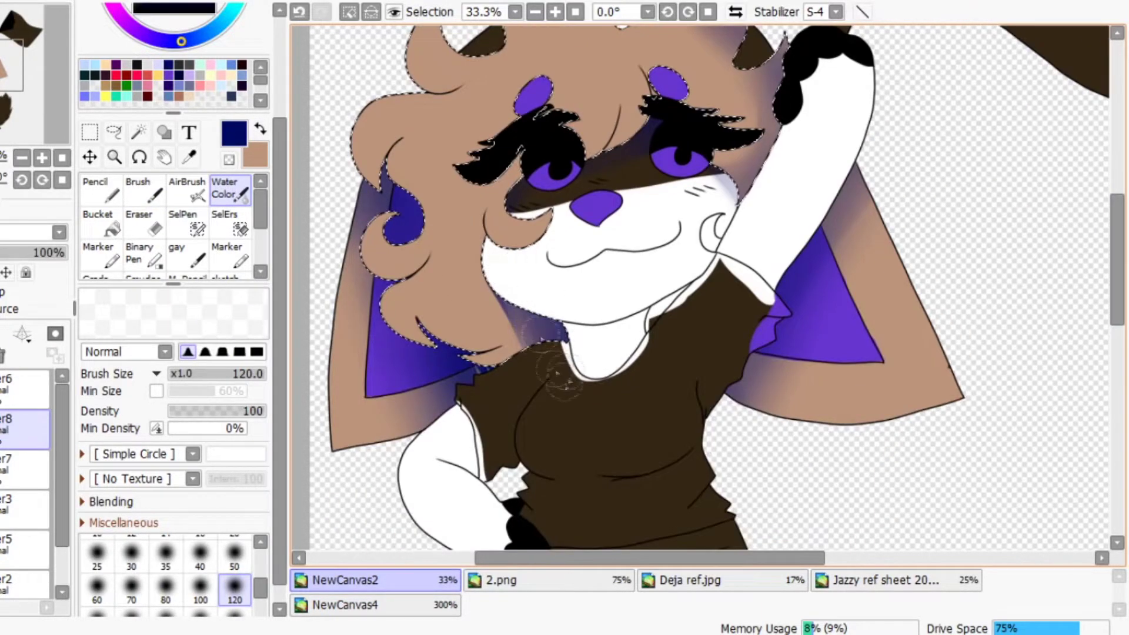
# Add a layer below the navy shading, hide the shading, and brush reddish-brown strands over the fringe and upper curls at size 20.
pyautogui.scroll(6, 668, 259)
pyautogui.press('w')
pyautogui.press('n')
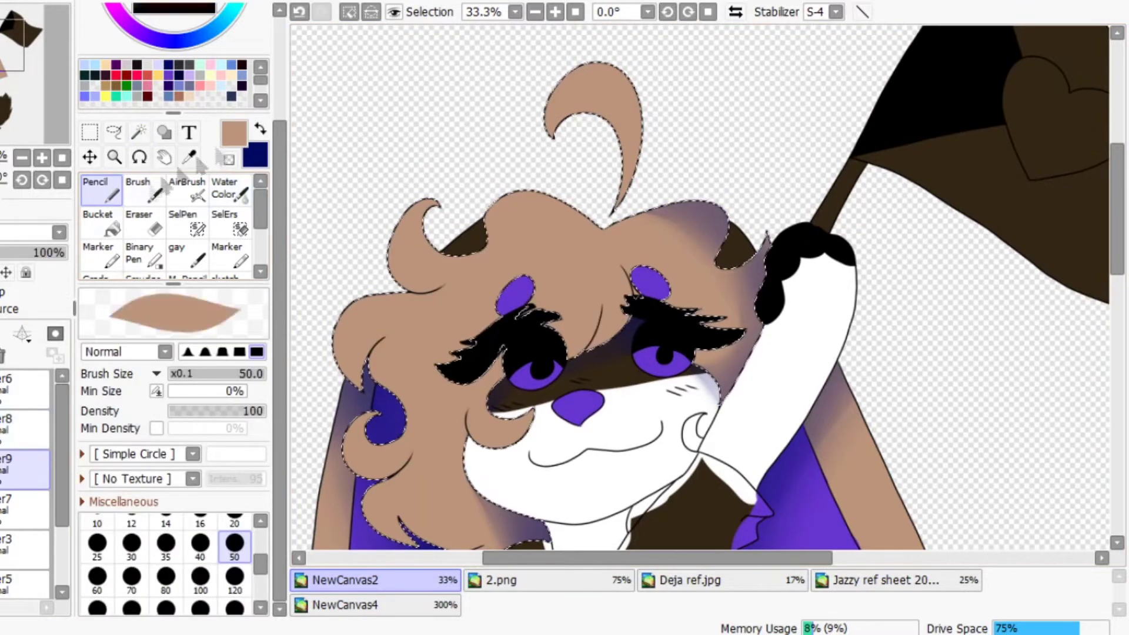
pyautogui.press('b')
pyautogui.hotkey('ctrl', 'shift', 'n')
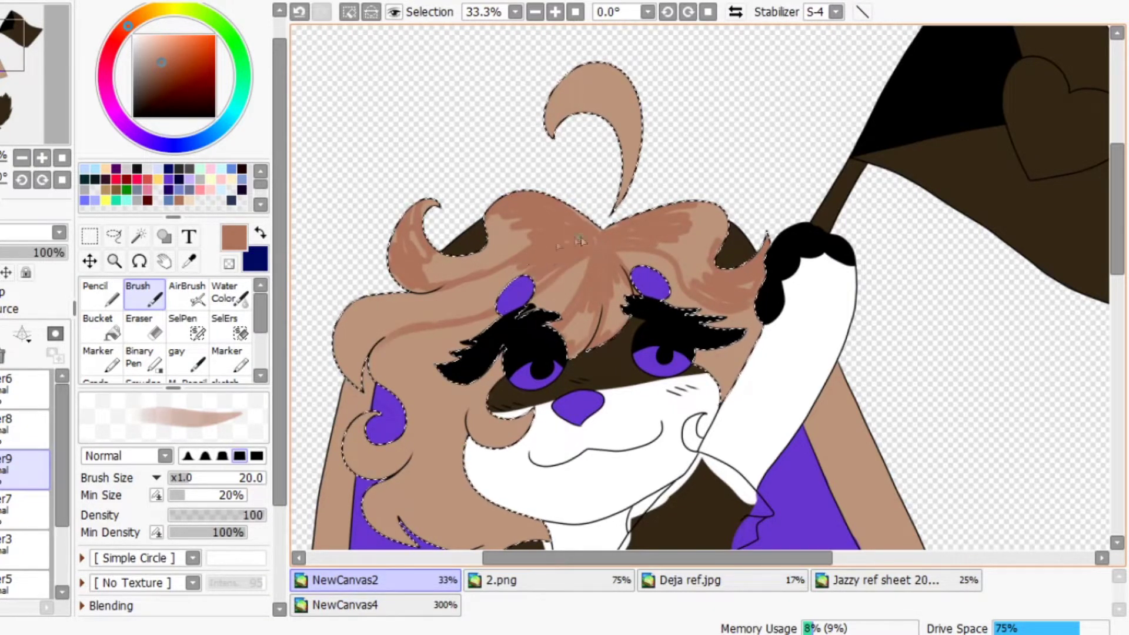
pyautogui.moveTo(471, 347); pyautogui.dragTo(517, 276)
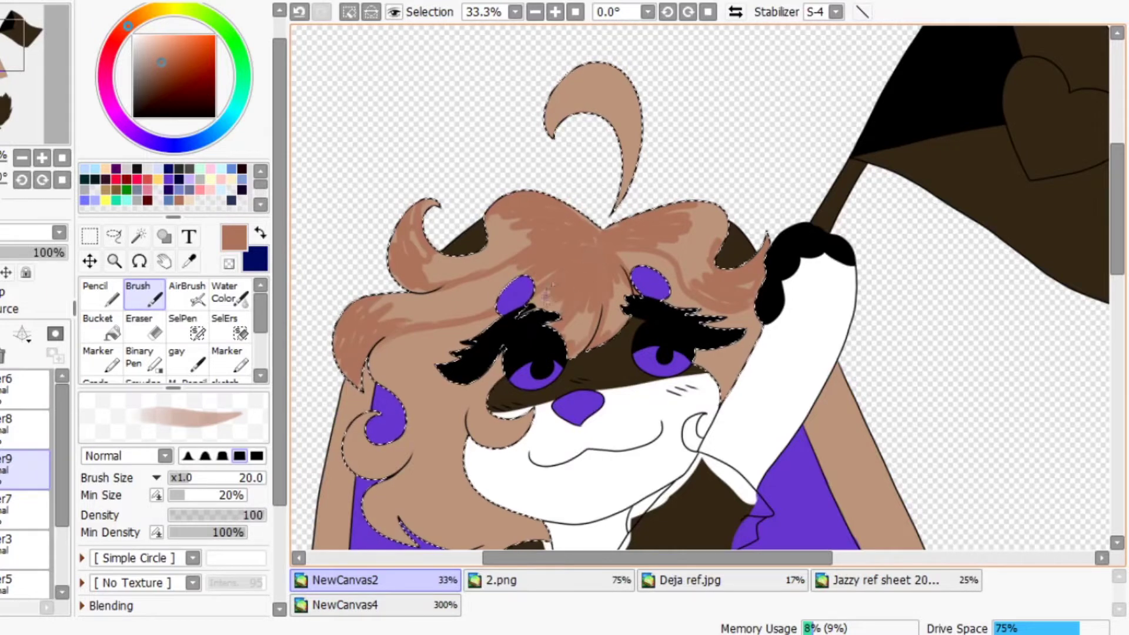
pyautogui.moveTo(517, 330); pyautogui.dragTo(556, 307)
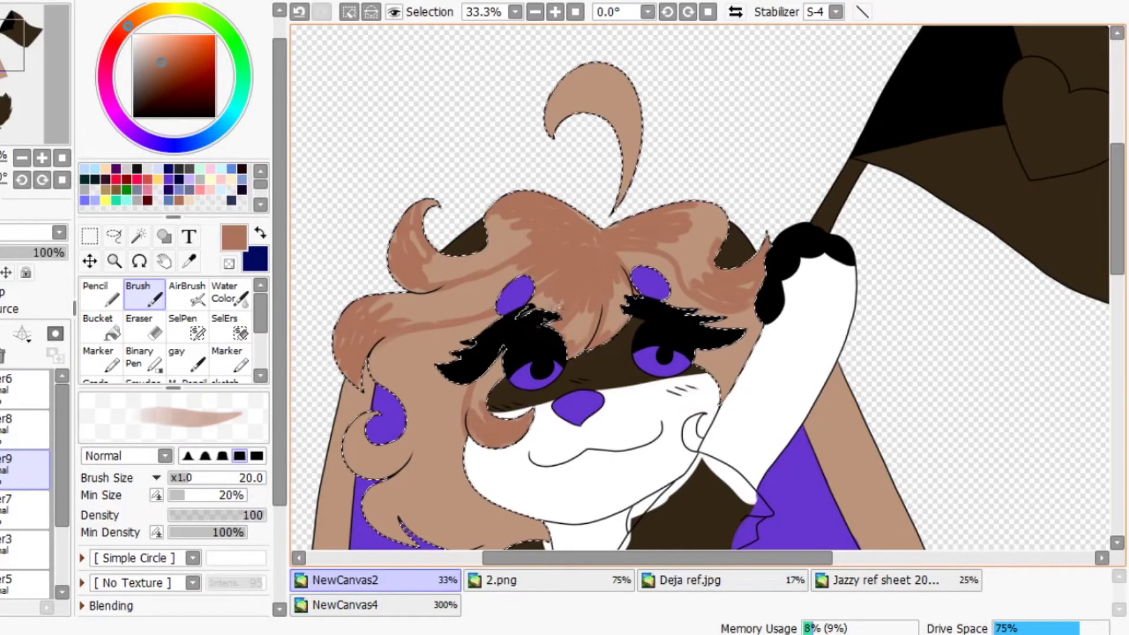
pyautogui.moveTo(400, 456); pyautogui.dragTo(489, 326)
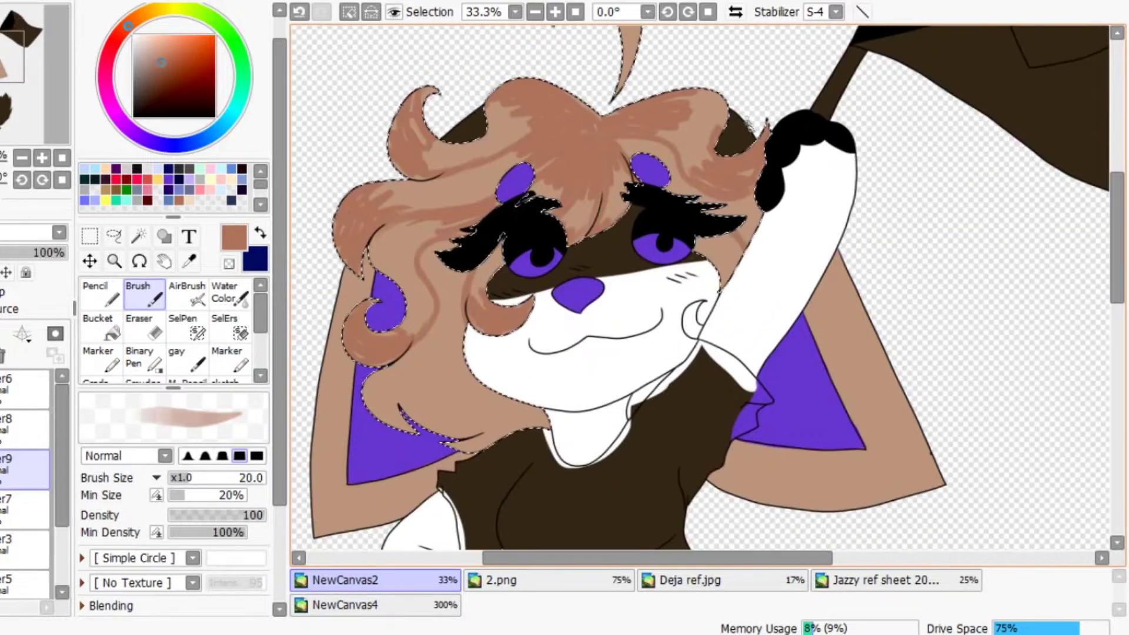
# Add the small curl on the flag-side cheek to the hair selection, colour it, and brush reddish brown over it, the lower curls and the top tuft.
pyautogui.press('w')
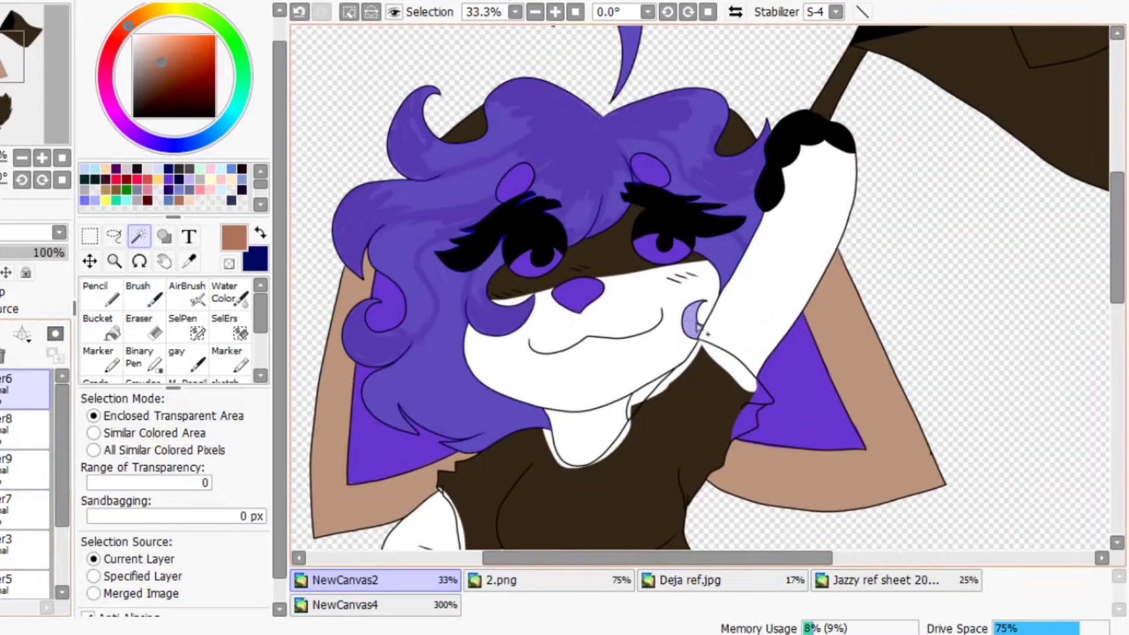
pyautogui.press('n')
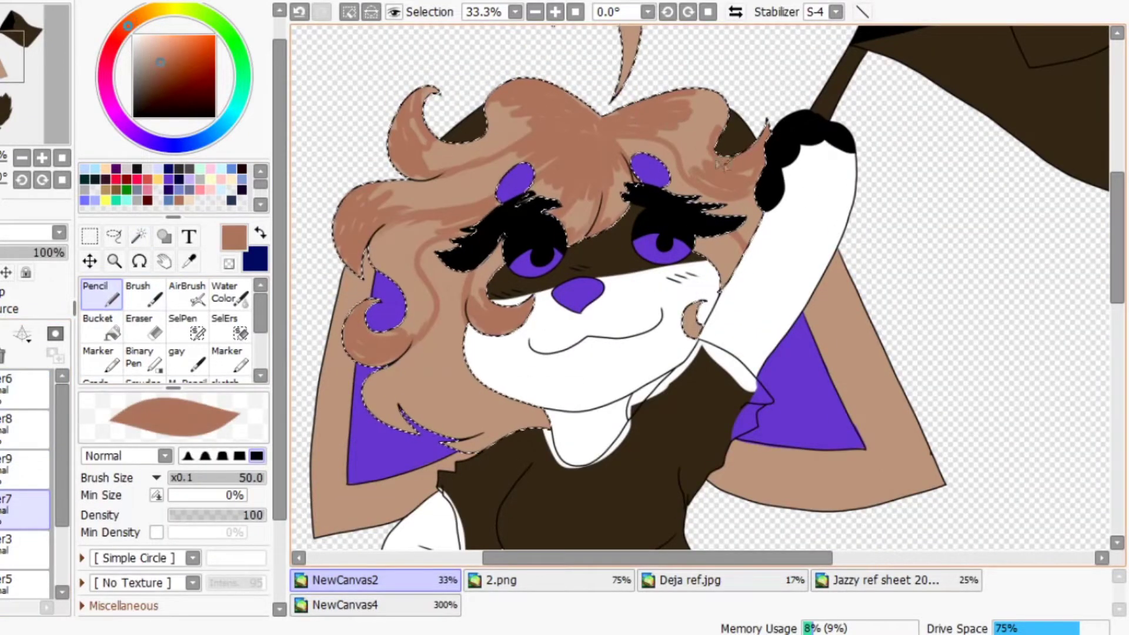
pyautogui.press('b')
pyautogui.moveTo(400, 441)
pyautogui.mouseDown()
pyautogui.moveTo(388, 406)
pyautogui.moveTo(471, 353)
pyautogui.moveTo(477, 423)
pyautogui.moveTo(463, 377)
pyautogui.mouseUp()
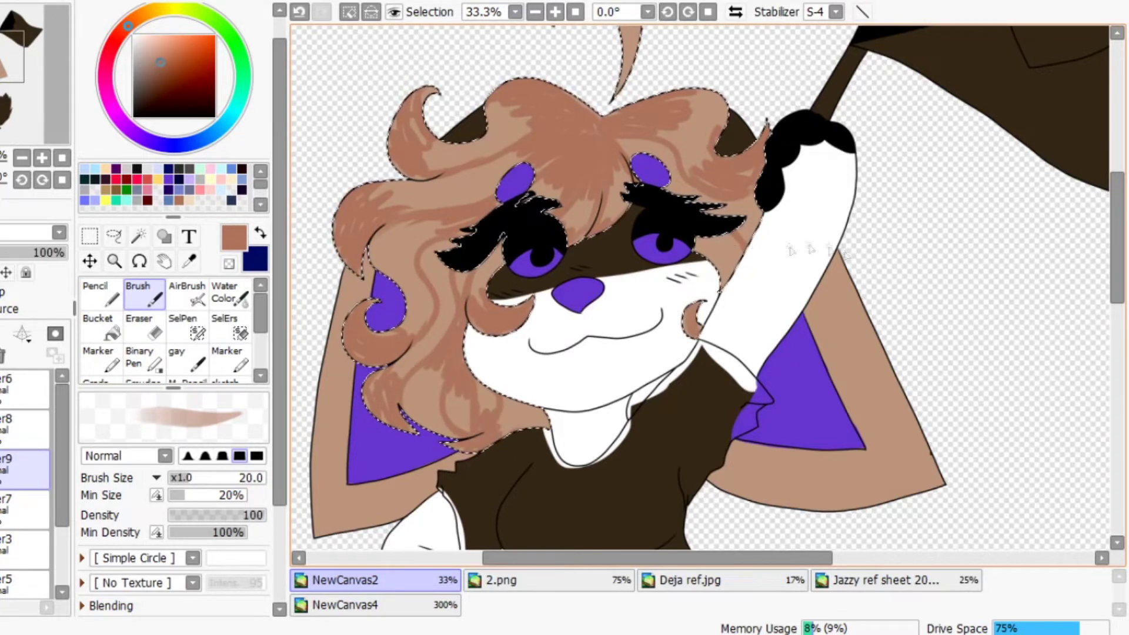
pyautogui.scroll(3, 870, 62)
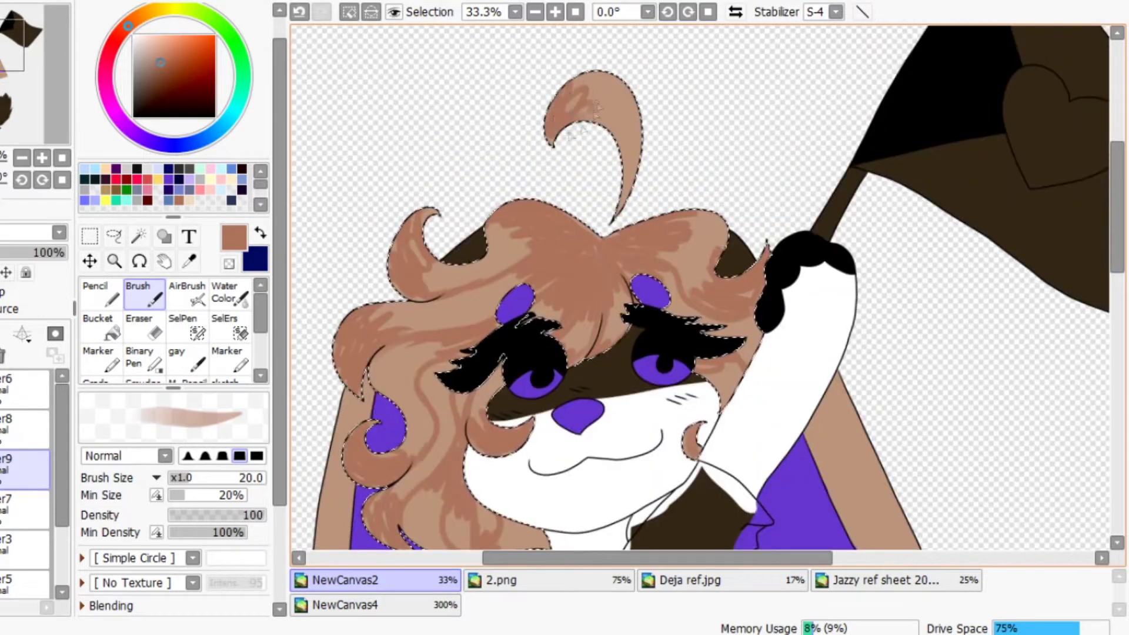
# Blend the reddish-brown strands throughout the hair with Water Color at size 50.
pyautogui.press('c')
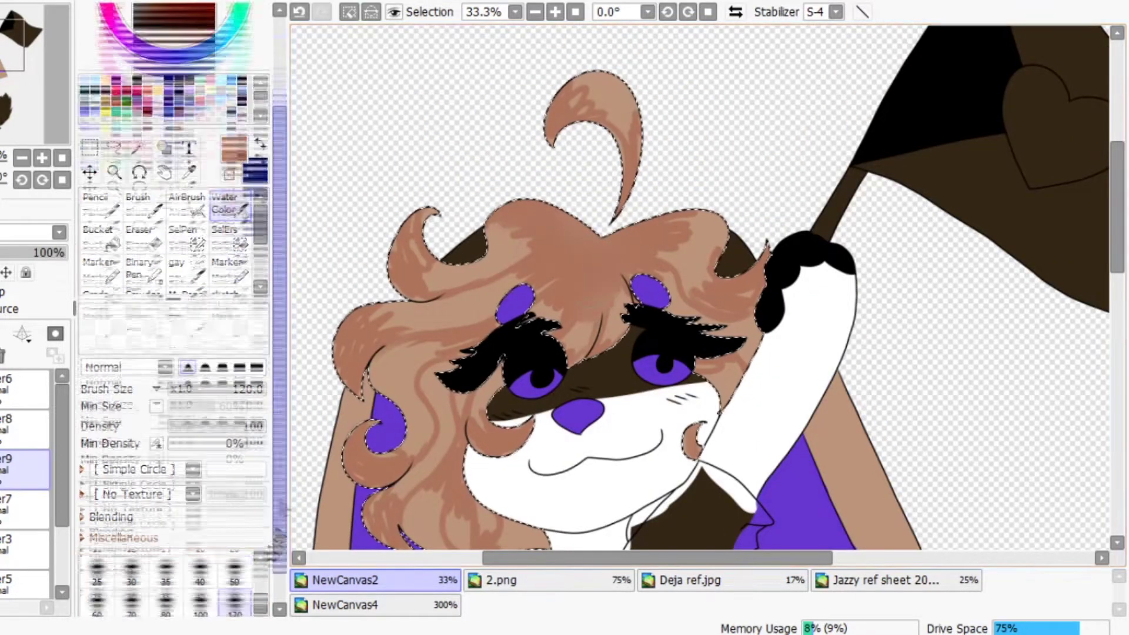
pyautogui.moveTo(590, 307); pyautogui.dragTo(568, 267)
pyautogui.moveTo(474, 294)
pyautogui.mouseDown()
pyautogui.moveTo(594, 109)
pyautogui.moveTo(579, 103)
pyautogui.mouseUp()
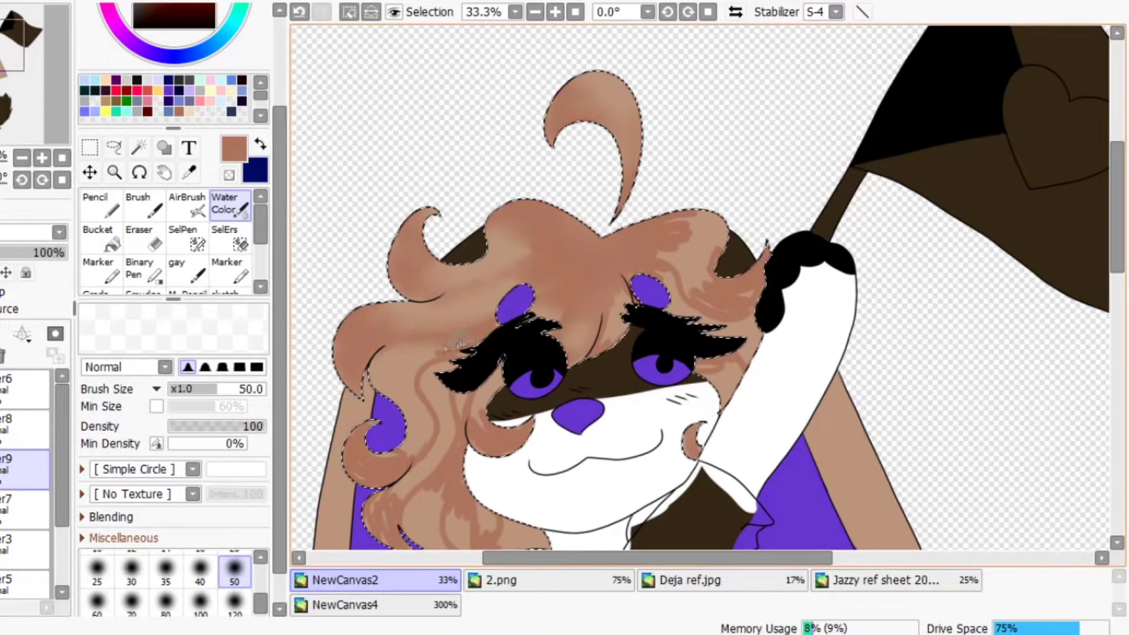
pyautogui.moveTo(410, 438)
pyautogui.mouseDown()
pyautogui.moveTo(429, 433)
pyautogui.moveTo(439, 408)
pyautogui.mouseUp()
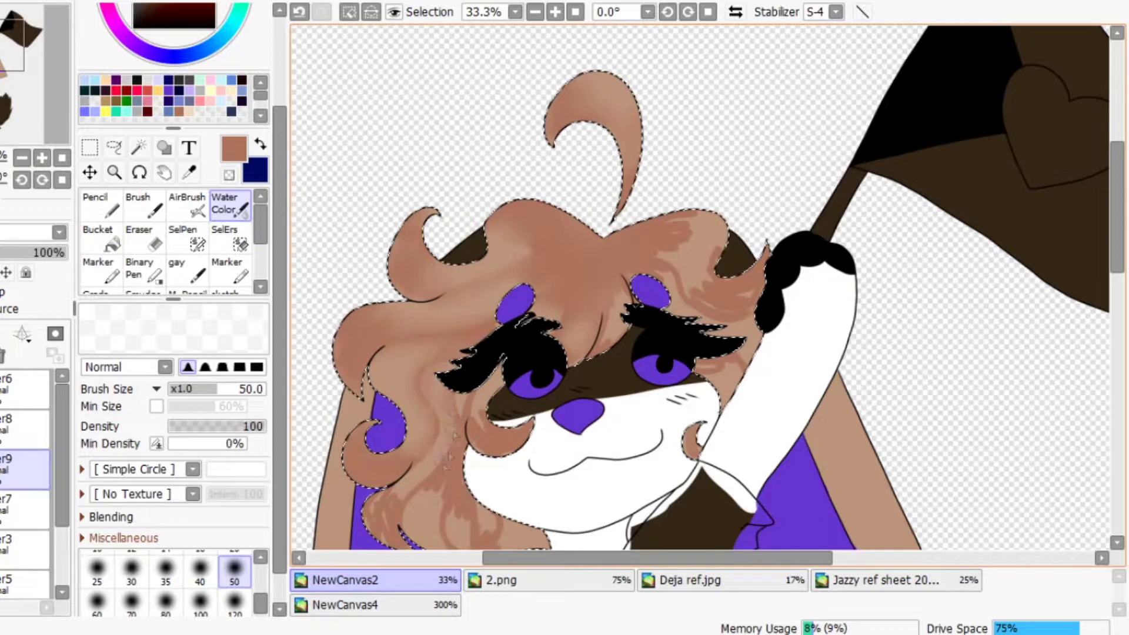
pyautogui.scroll(-3, 426, 474)
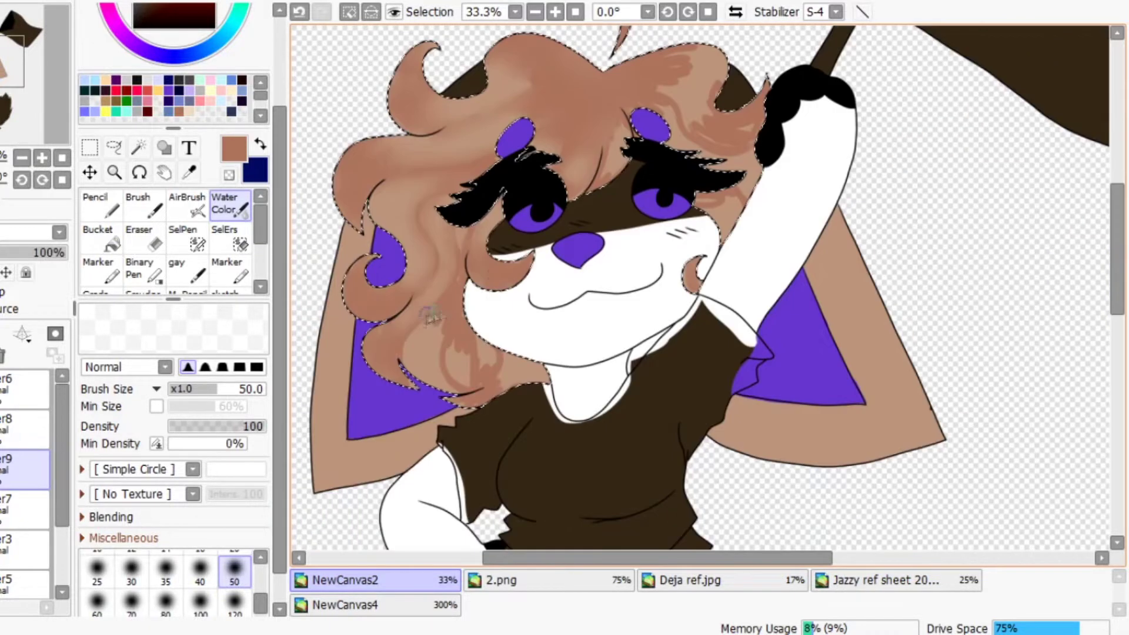
pyautogui.moveTo(430, 356)
pyautogui.mouseDown()
pyautogui.moveTo(458, 386)
pyautogui.moveTo(484, 325)
pyautogui.mouseUp()
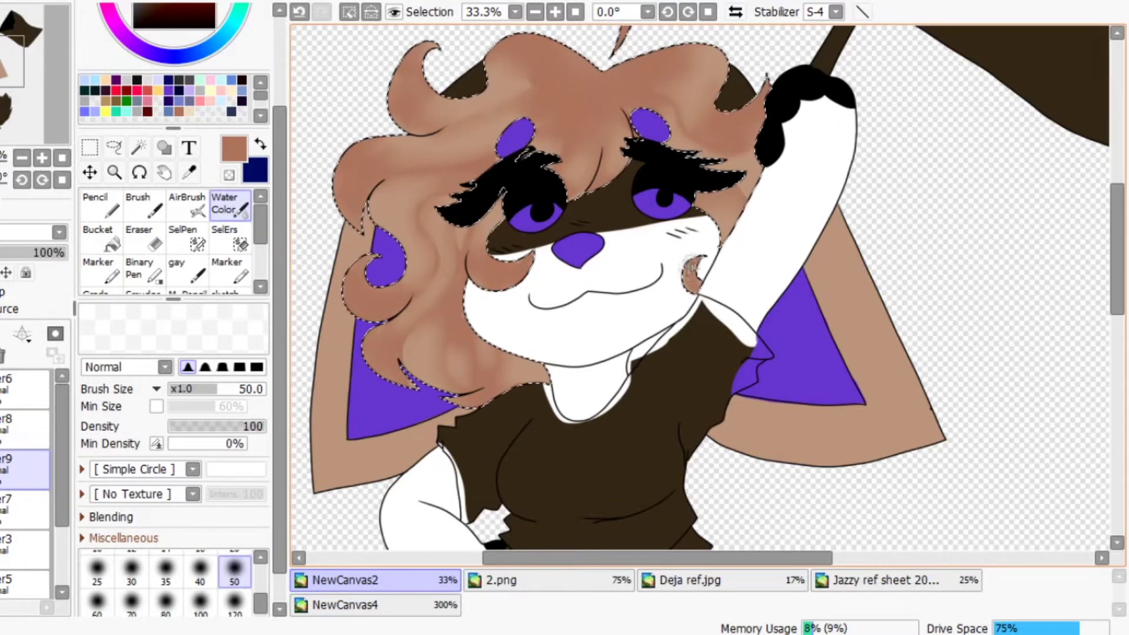
# Add a layer above the hair strands, brush pale pink highlights on the curls, and blend them with Water Color.
pyautogui.press('b')
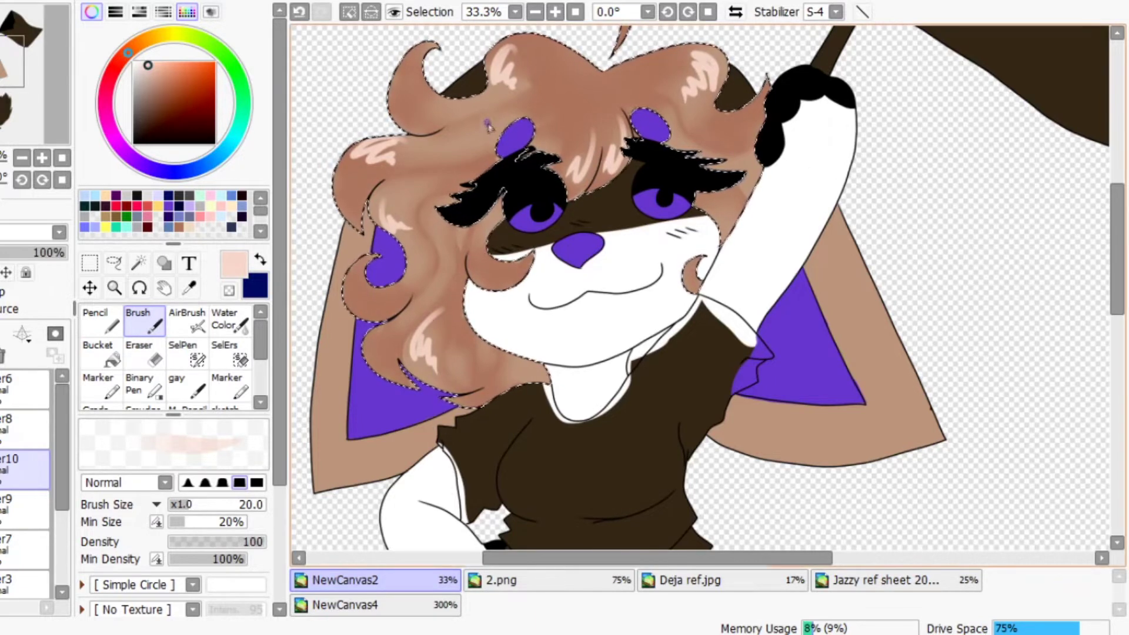
pyautogui.press('c')
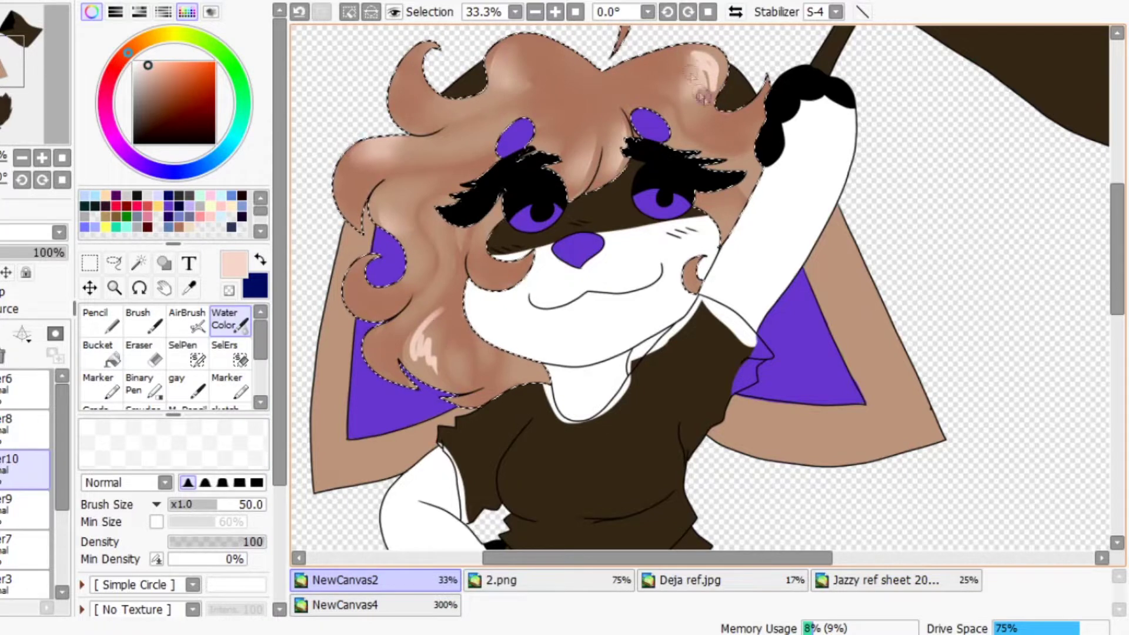
# Set the reddish-brown strand layer to Multiply and the highlight layer to Overlay, both at 70% opacity.
pyautogui.click(23, 506)
pyautogui.moveTo(56, 253)
pyautogui.mouseDown()
pyautogui.moveTo(11, 289)
pyautogui.moveTo(25, 303)
pyautogui.moveTo(33, 288)
pyautogui.mouseUp()
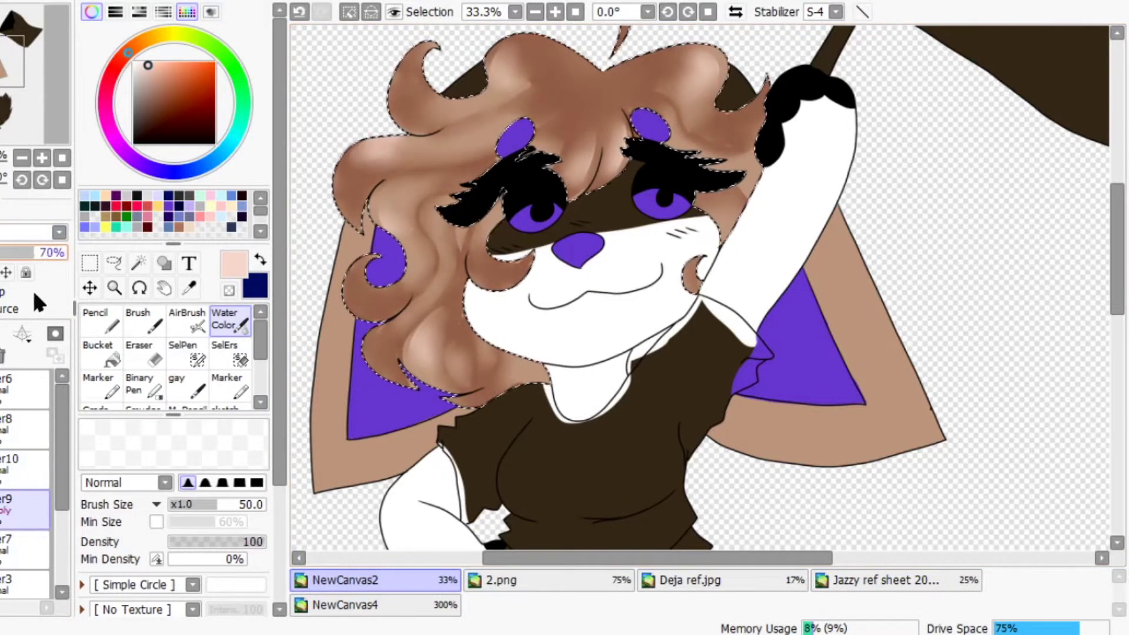
pyautogui.click(24, 467)
pyautogui.moveTo(61, 244)
pyautogui.mouseDown()
pyautogui.moveTo(17, 312)
pyautogui.moveTo(39, 283)
pyautogui.mouseUp()
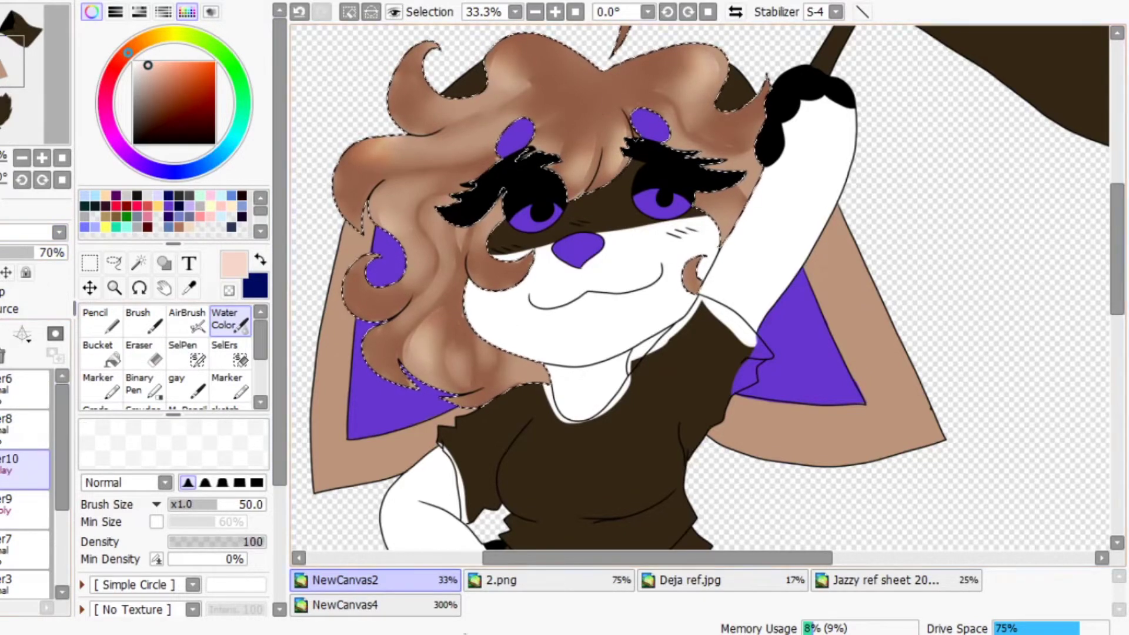
# Clear the hair selection and fill the two dark patches behind the upper curls with tan on the flat-colour layer.
pyautogui.scroll(-4, 580, 253)
pyautogui.scroll(2, 579, 253)
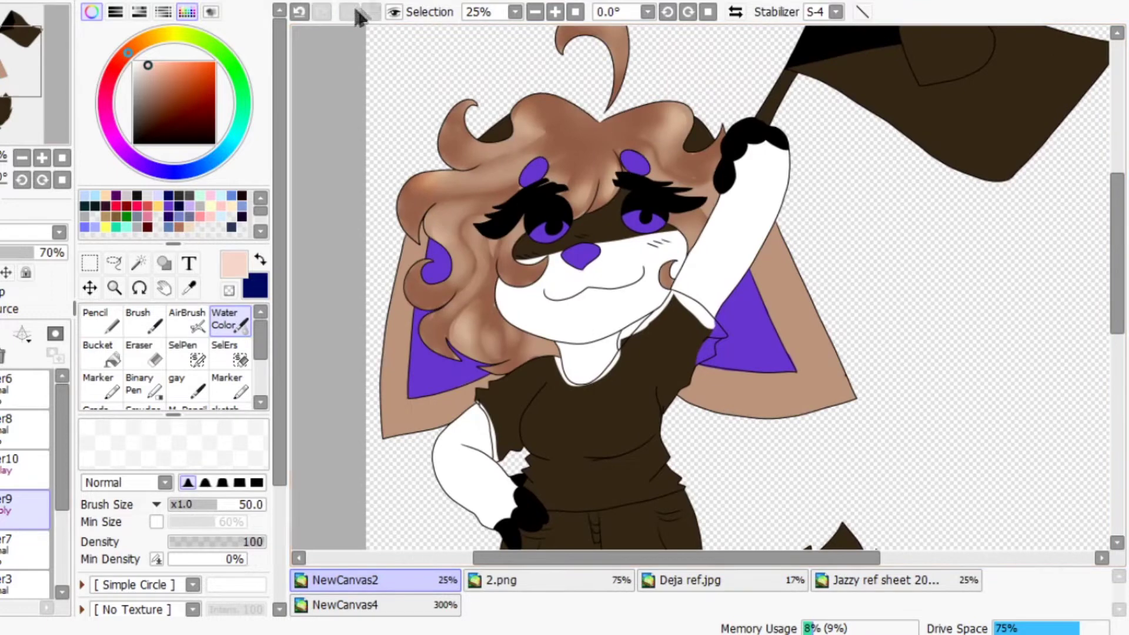
pyautogui.click(371, 11)
pyautogui.click(97, 353)
pyautogui.scroll(1, 700, 282)
pyautogui.click(23, 547)
pyautogui.keyDown('alt'); pyautogui.click(706, 147); pyautogui.keyUp('alt')
pyautogui.click(436, 141)
pyautogui.click(100, 321)
# Show the navy shading layer and brush dark navy over the two tan patches behind the curls, softening it with Water Color.
pyautogui.click(23, 424)
pyautogui.press('x')
pyautogui.click(138, 320)
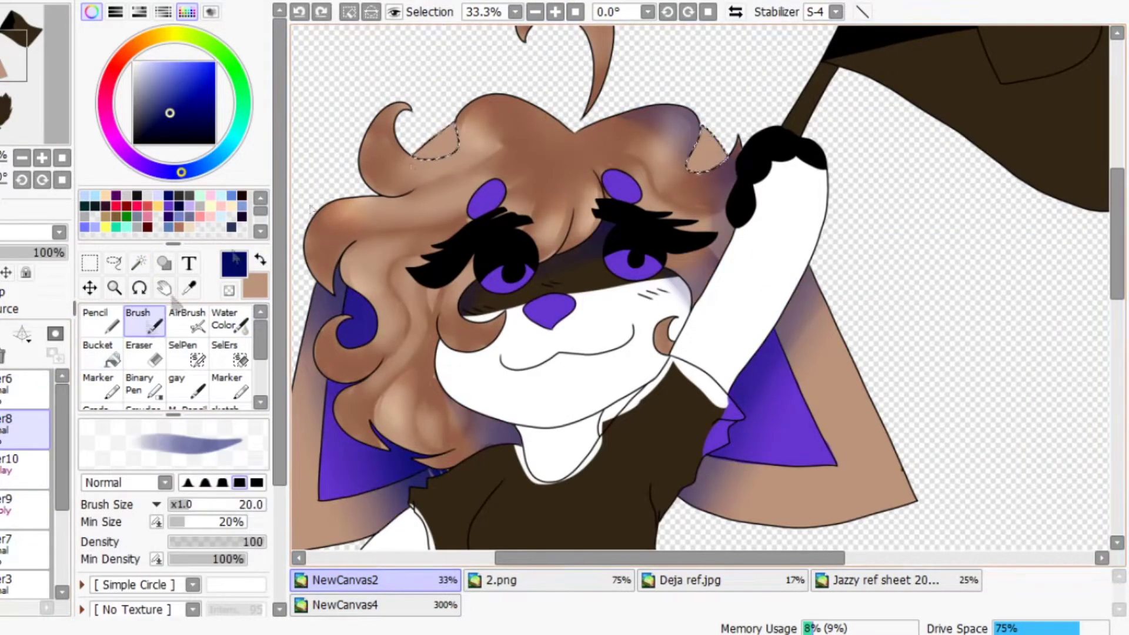
pyautogui.moveTo(700, 138); pyautogui.dragTo(715, 165)
pyautogui.moveTo(430, 132)
pyautogui.mouseDown()
pyautogui.moveTo(447, 153)
pyautogui.moveTo(449, 118)
pyautogui.mouseUp()
pyautogui.click(226, 321)
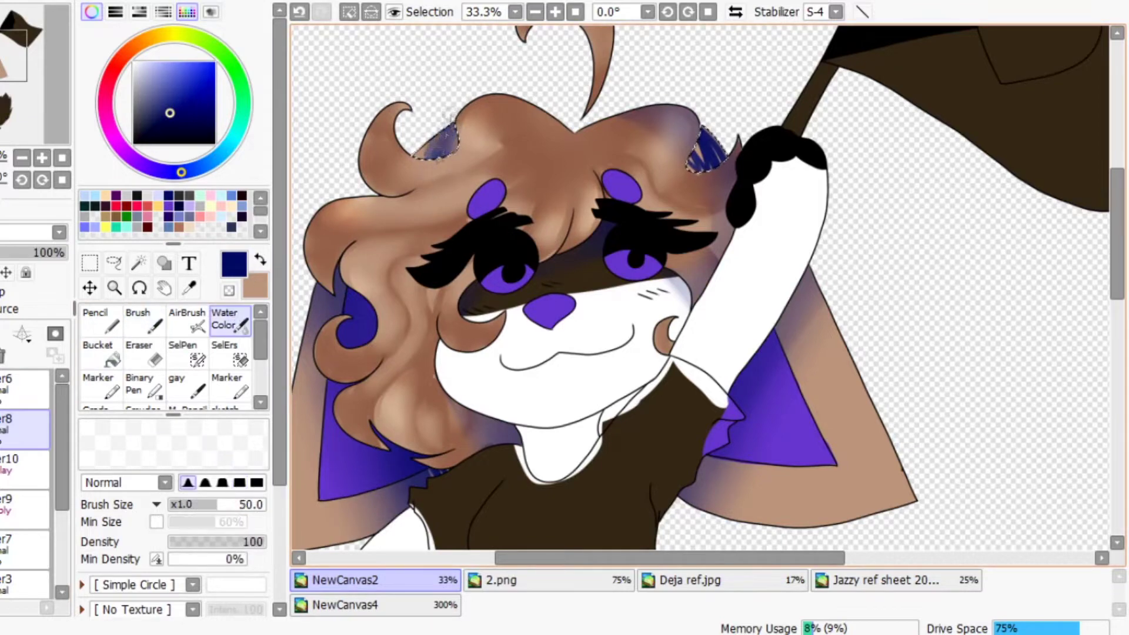
# Select the tan outer part of the ear opposite the flag and add blended navy shading to it on the shading layer.
pyautogui.hotkey('ctrl', '-')
pyautogui.press('w')
pyautogui.click(24, 388)
pyautogui.moveTo(23, 76); pyautogui.dragTo(24, 116)
pyautogui.hotkey('ctrl', '+')
pyautogui.click(23, 419)
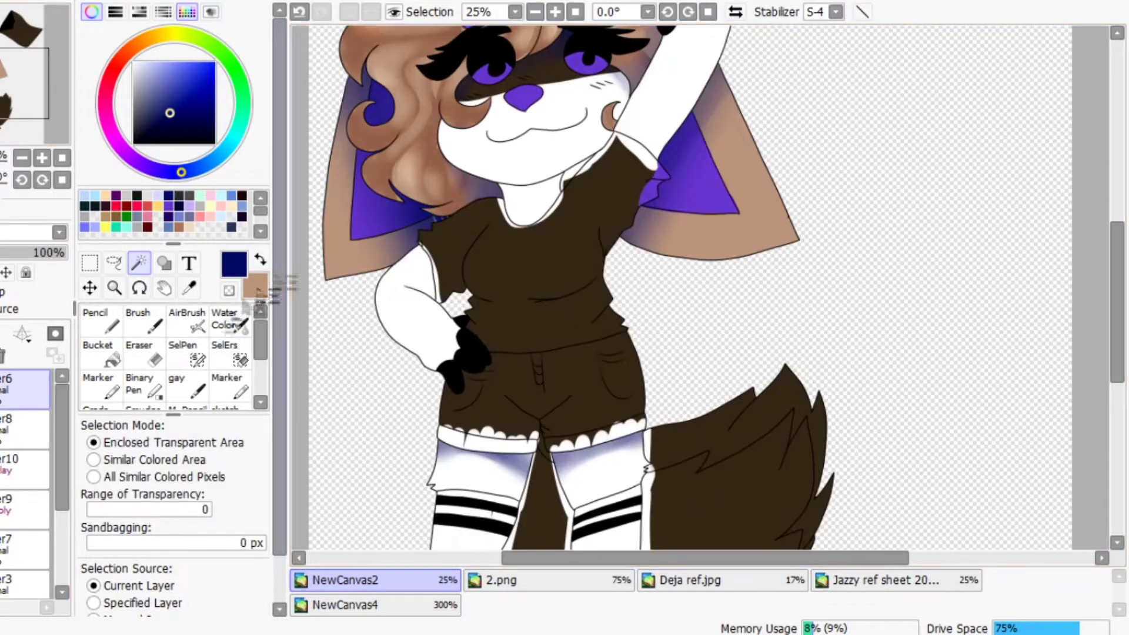
pyautogui.click(225, 321)
pyautogui.press('w')
pyautogui.click(383, 223)
pyautogui.press('b')
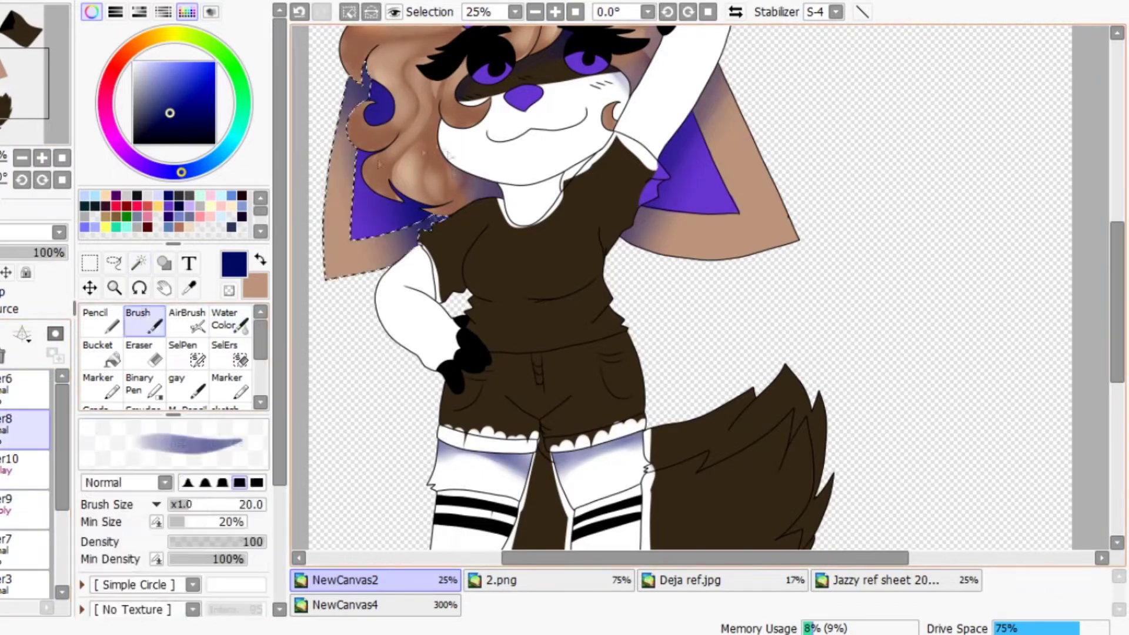
pyautogui.press('c')
# Select the whole tail from the line art and extend the selection over the missed pieces on the flat-colour layer.
pyautogui.press('w')
pyautogui.scroll(-5, 706, 294)
pyautogui.click(723, 305)
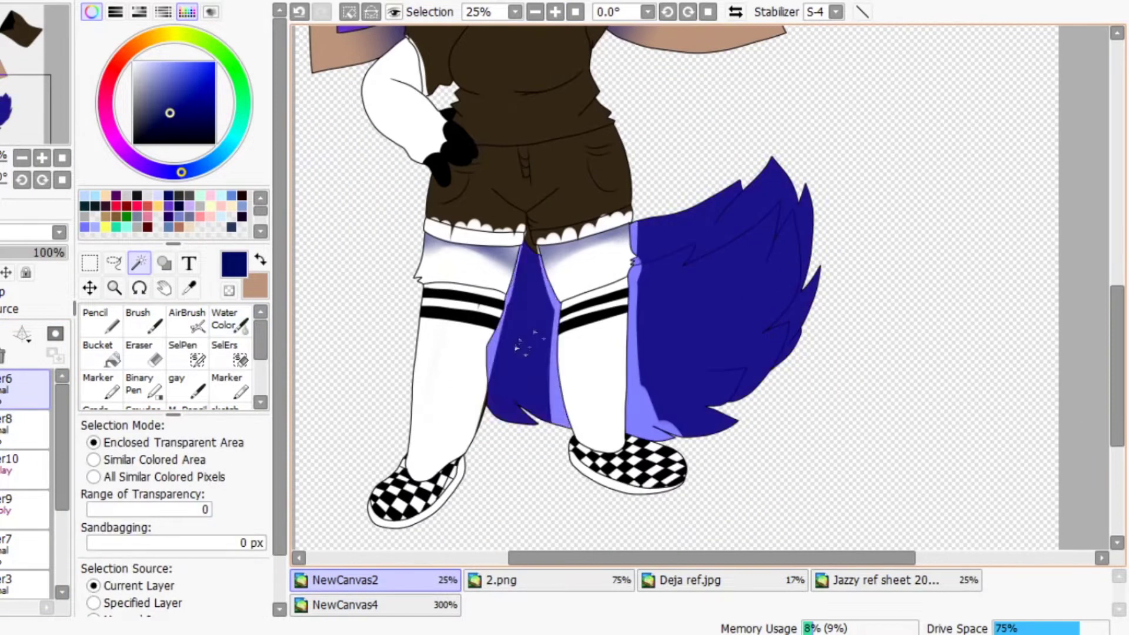
pyautogui.click(97, 352)
pyautogui.click(24, 547)
pyautogui.press('x')
pyautogui.click(703, 297)
pyautogui.scroll(-2, 177, 264)
pyautogui.click(182, 221)
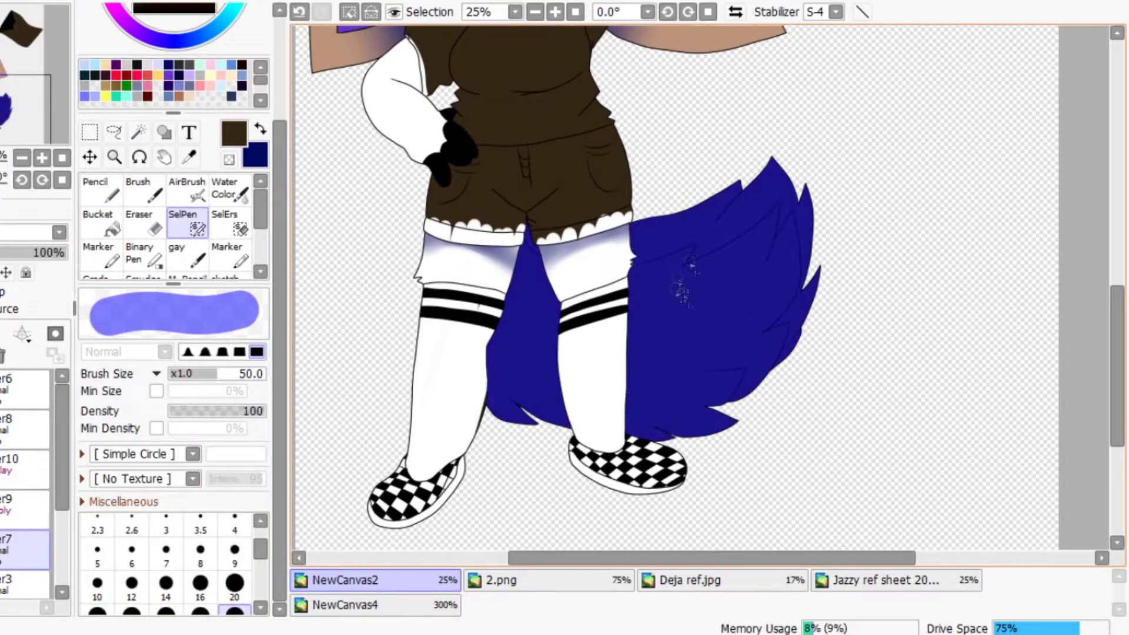
# Paint the tail purple, blend it into the dark brown near the legs with Water Color, and clear the selection.
pyautogui.press('n')
pyautogui.press('c')
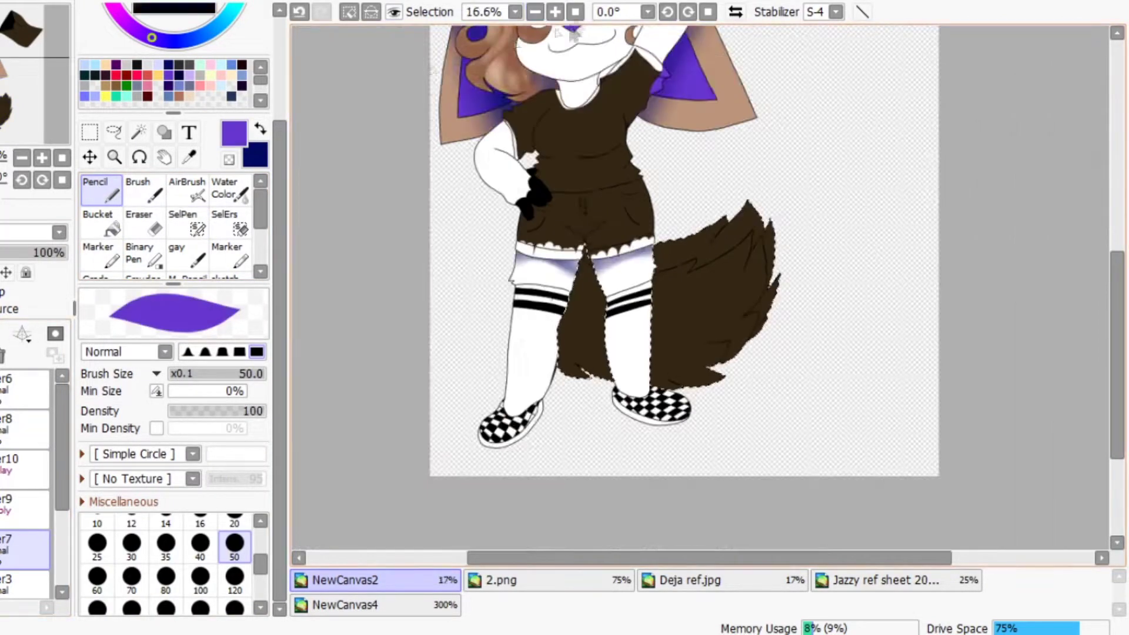
pyautogui.moveTo(769, 272)
pyautogui.mouseDown()
pyautogui.moveTo(677, 353)
pyautogui.moveTo(647, 264)
pyautogui.mouseUp()
pyautogui.press('n')
pyautogui.moveTo(541, 382); pyautogui.dragTo(529, 411)
pyautogui.press('c')
pyautogui.moveTo(677, 371); pyautogui.dragTo(692, 311)
pyautogui.hotkey('ctrl', 'd')
# Select both cuffs of the shorts from the line art and fill them light blue on the flat-colour layer.
pyautogui.press('w')
pyautogui.scroll(3, 749, 109)
pyautogui.scroll(-5, 749, 110)
pyautogui.click(538, 344)
pyautogui.keyDown('shift'); pyautogui.click(683, 342); pyautogui.keyUp('shift')
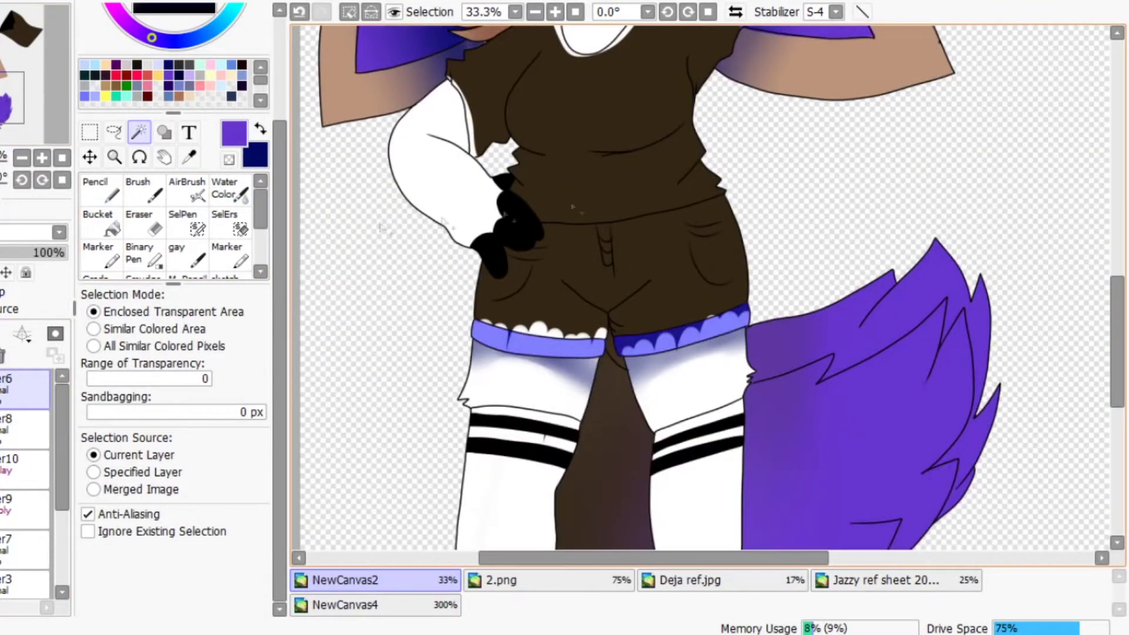
pyautogui.press('g')
pyautogui.click(727, 352)
# Brush navy shading along the shorts' cuffs on the shading layer and blend it with Water Color.
pyautogui.press('b')
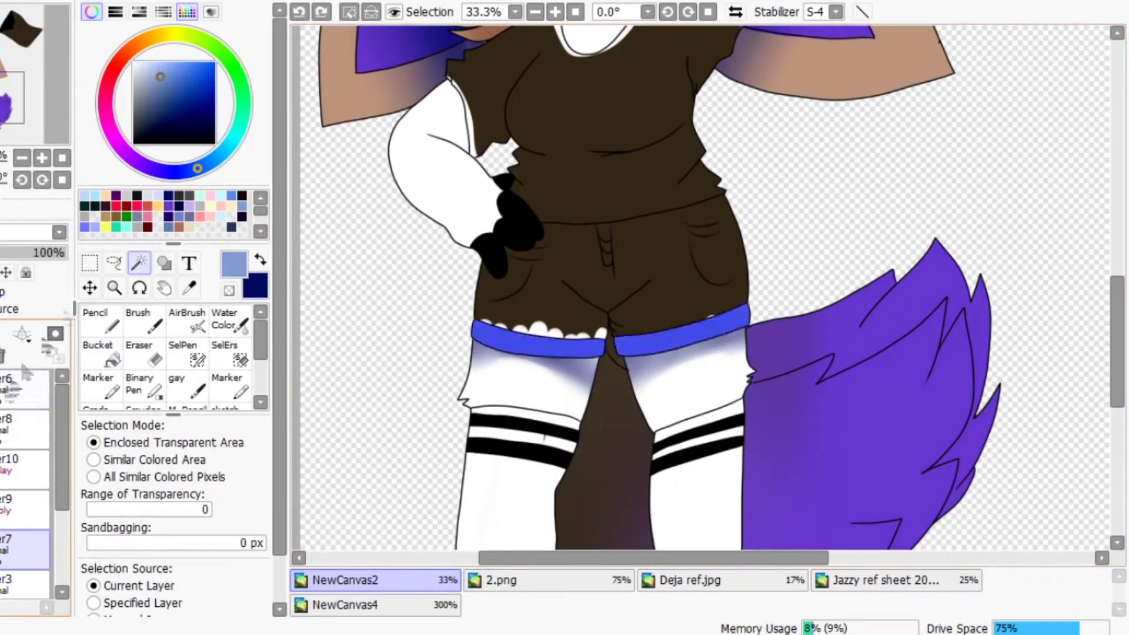
pyautogui.press('x')
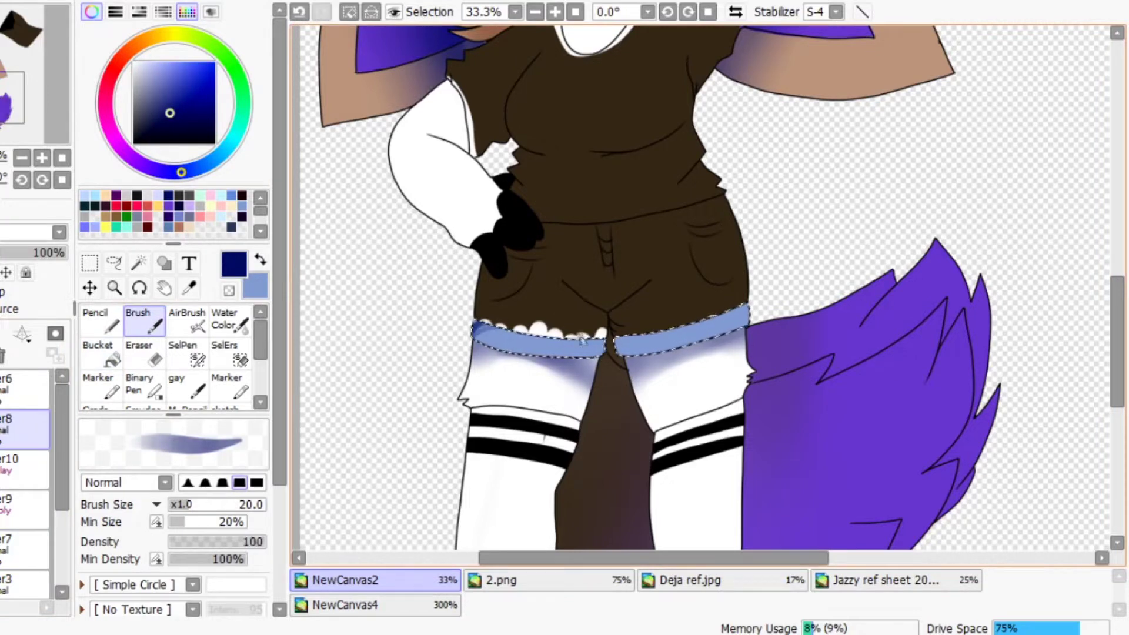
pyautogui.press('c')
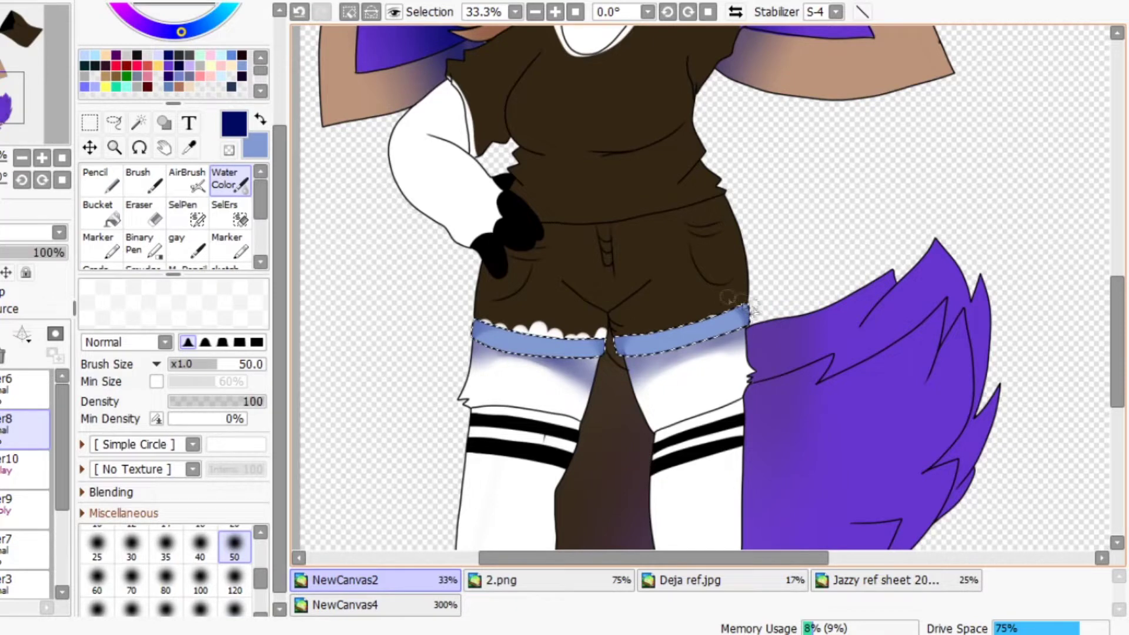
# Select the fly of the shorts and fill it with pale cream.
pyautogui.press('w')
pyautogui.click(609, 253)
pyautogui.press('g')
pyautogui.press('x')
pyautogui.scroll(3, 233, 194)
pyautogui.click(232, 194)
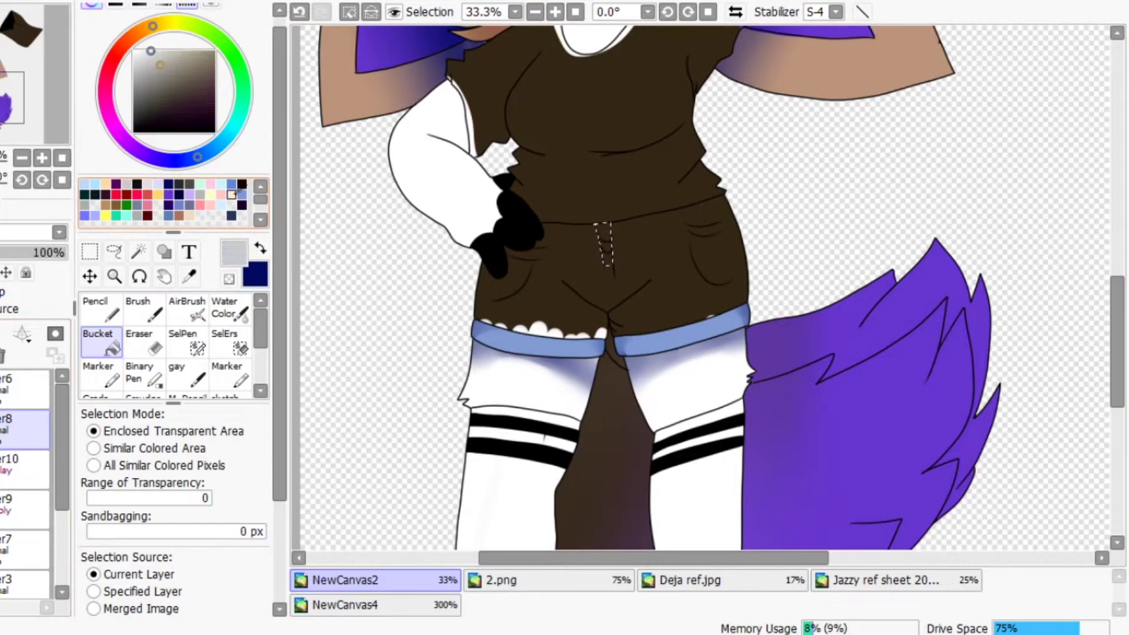
pyautogui.click(605, 242)
# Select the main body of the shorts and fill it with medium denim blue on the flat-colour layer.
pyautogui.click(24, 388)
pyautogui.press('w')
pyautogui.click(713, 219)
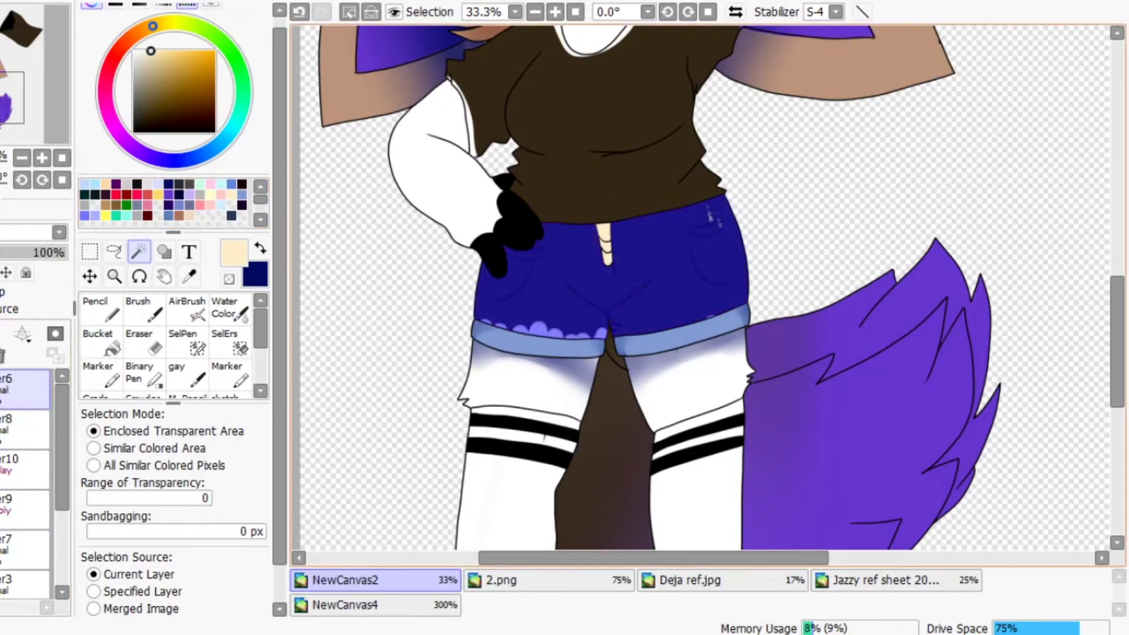
pyautogui.press('g')
pyautogui.click(24, 550)
pyautogui.keyDown('alt'); pyautogui.click(676, 341); pyautogui.keyUp('alt')
pyautogui.click(729, 218)
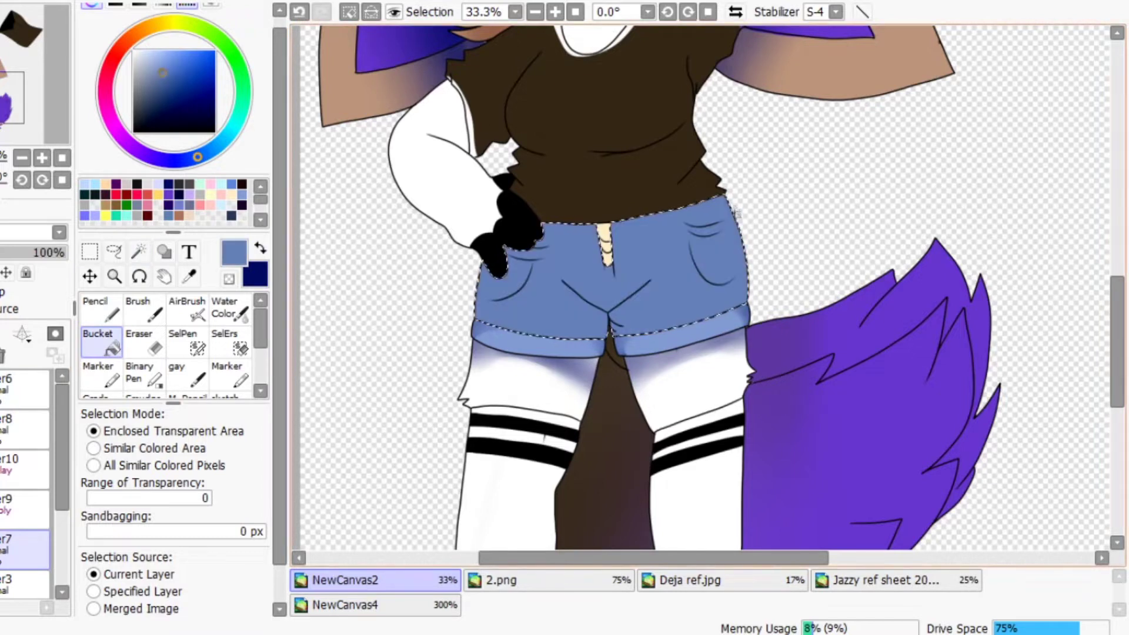
# Brush navy shadows along the waistband, side, hem and crotch of the shorts on the shading layer.
pyautogui.press('x')
pyautogui.press('b')
pyautogui.moveTo(735, 212)
pyautogui.mouseDown()
pyautogui.moveTo(530, 259)
pyautogui.moveTo(711, 206)
pyautogui.mouseUp()
pyautogui.hotkey('ctrl', 'd')
pyautogui.click(24, 389)
pyautogui.press('w')
pyautogui.press('b')
pyautogui.click(23, 426)
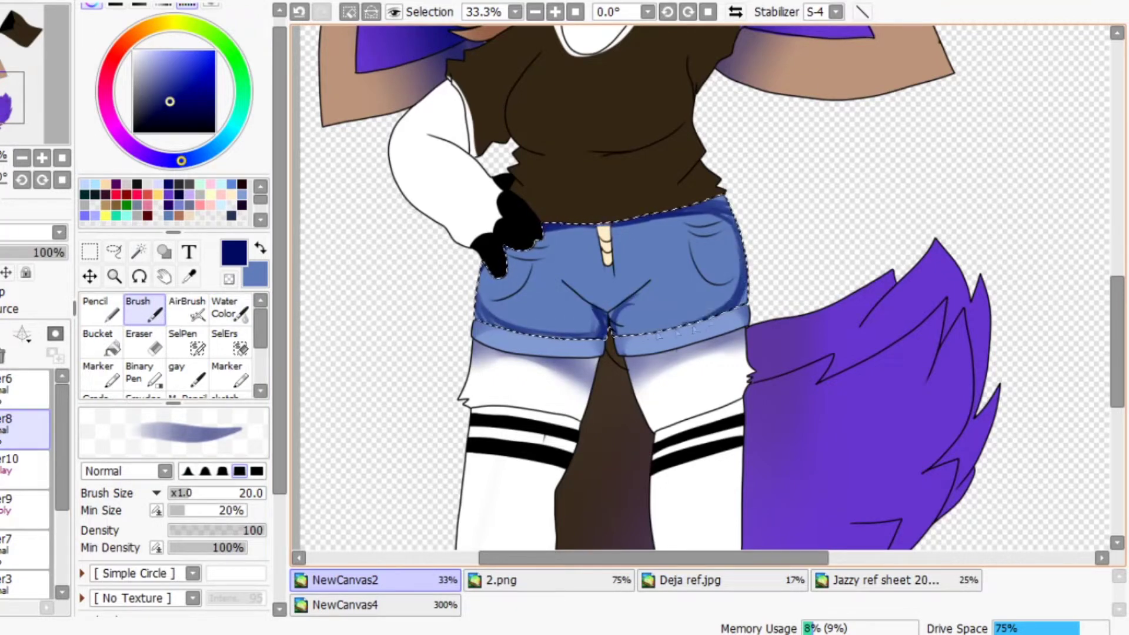
# Soften the shorts' navy shadows with Water Color at brush size 50, and clear the selection.
pyautogui.press(']')
pyautogui.press(']')
pyautogui.press(']')
pyautogui.press(']')
pyautogui.press(']')
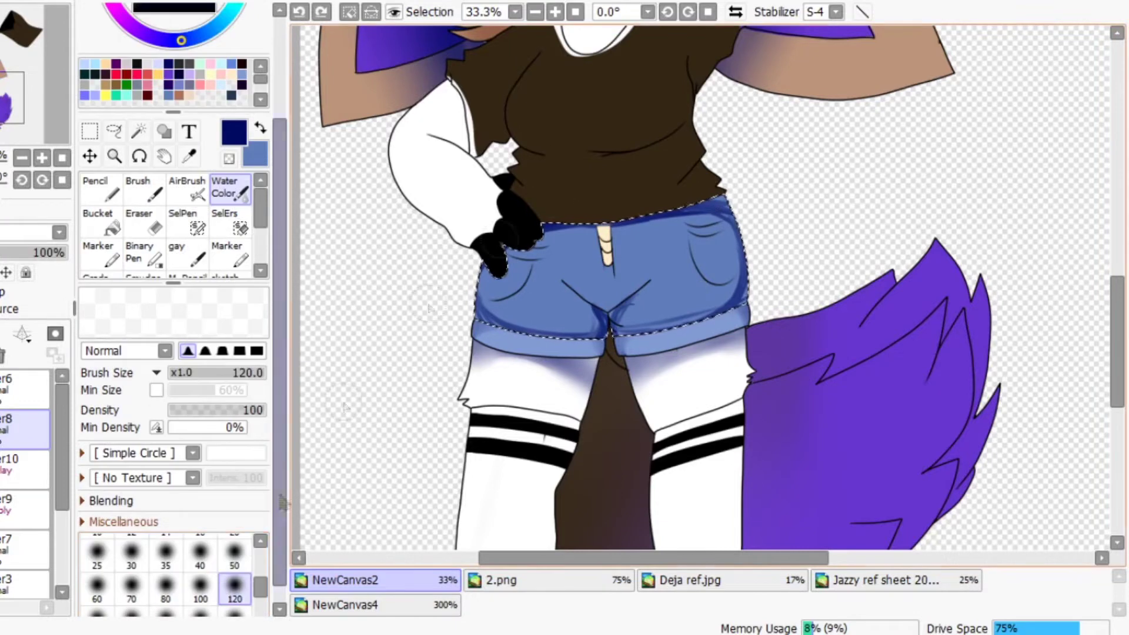
pyautogui.press('[')
pyautogui.press('[')
pyautogui.press('[')
pyautogui.press('[')
pyautogui.press('[')
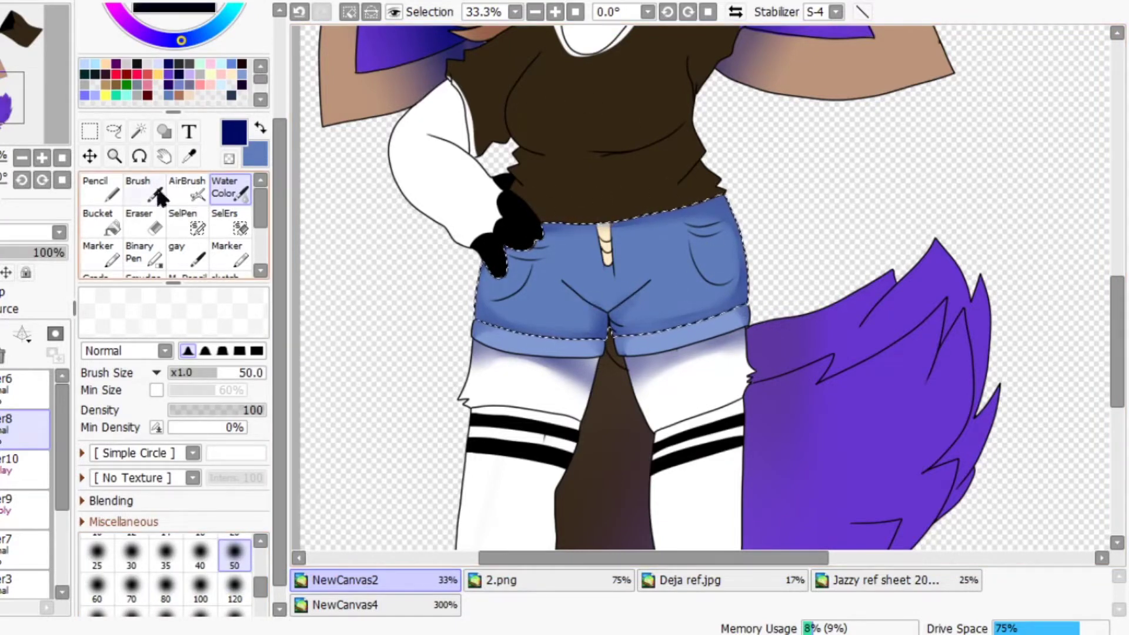
pyautogui.press('b')
pyautogui.press('e')
pyautogui.hotkey('ctrl', 'd')
# Select the whole shirt and fill it on the flat-colour layer with the pale pink sampled from the T-shirt reference.
pyautogui.click(139, 132)
pyautogui.scroll(4, 705, 288)
pyautogui.click(576, 330)
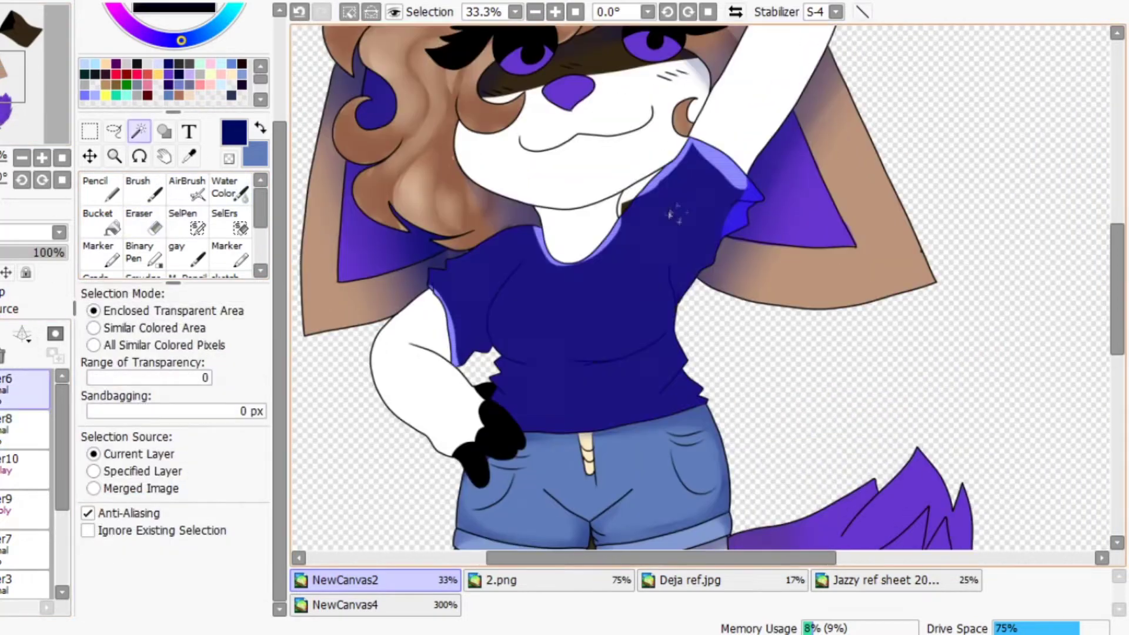
pyautogui.press('g')
pyautogui.click(23, 550)
pyautogui.press('x')
pyautogui.click(727, 580)
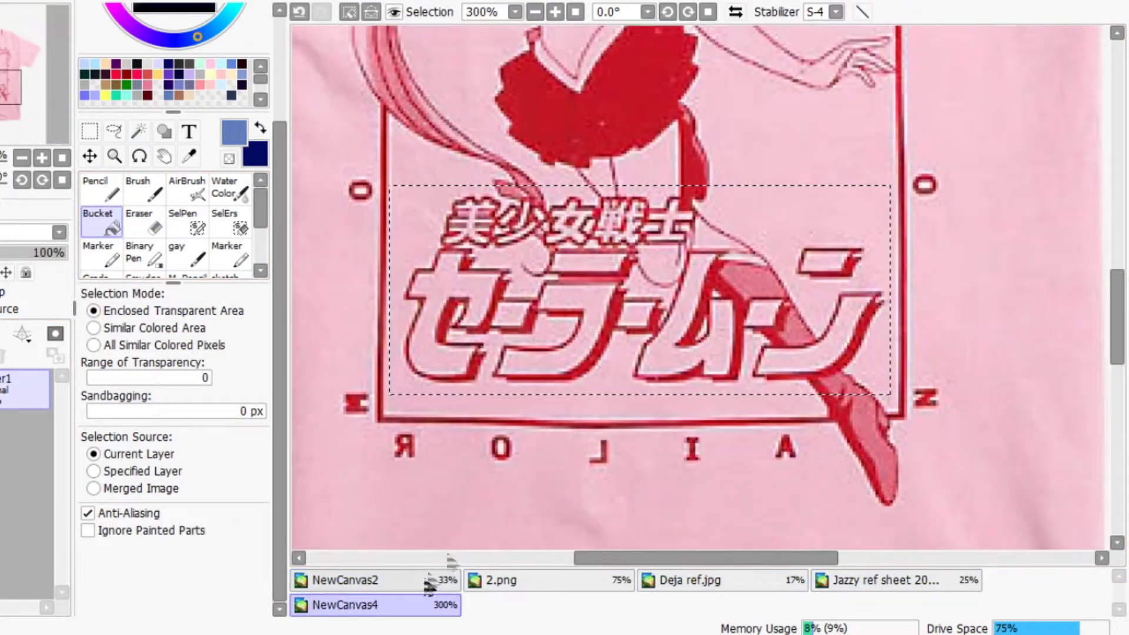
pyautogui.click(423, 582)
pyautogui.click(618, 330)
# Brush navy shadows on the shirt's shoulder, sleeves, underarm and bust folds on the shading layer, blending them with Water Color.
pyautogui.press('b')
pyautogui.press('x')
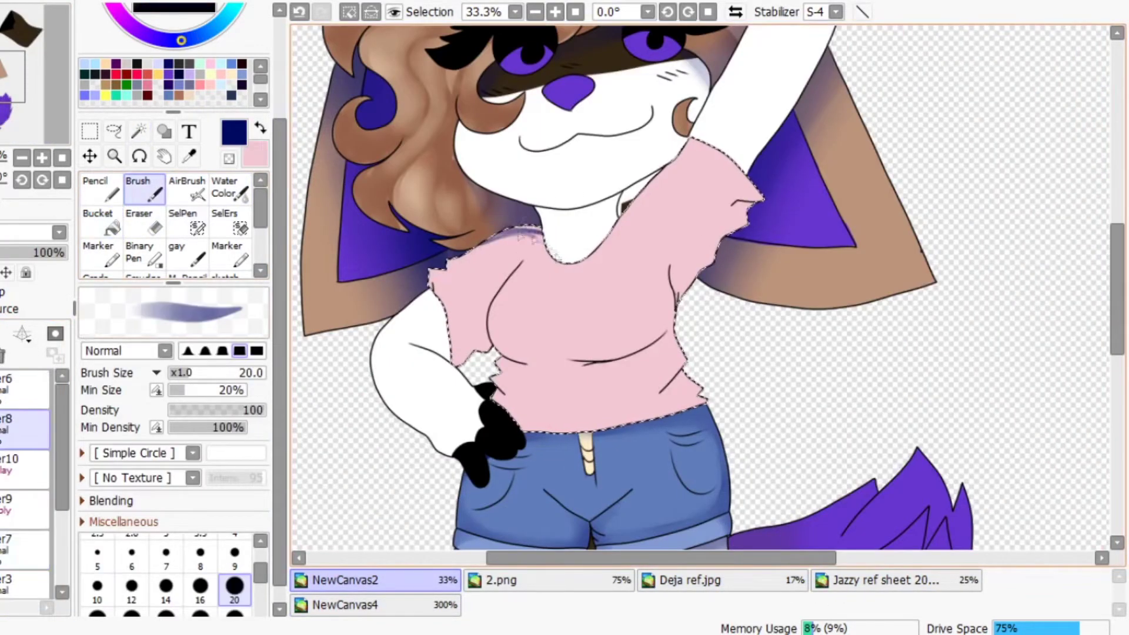
pyautogui.moveTo(582, 363); pyautogui.dragTo(667, 335)
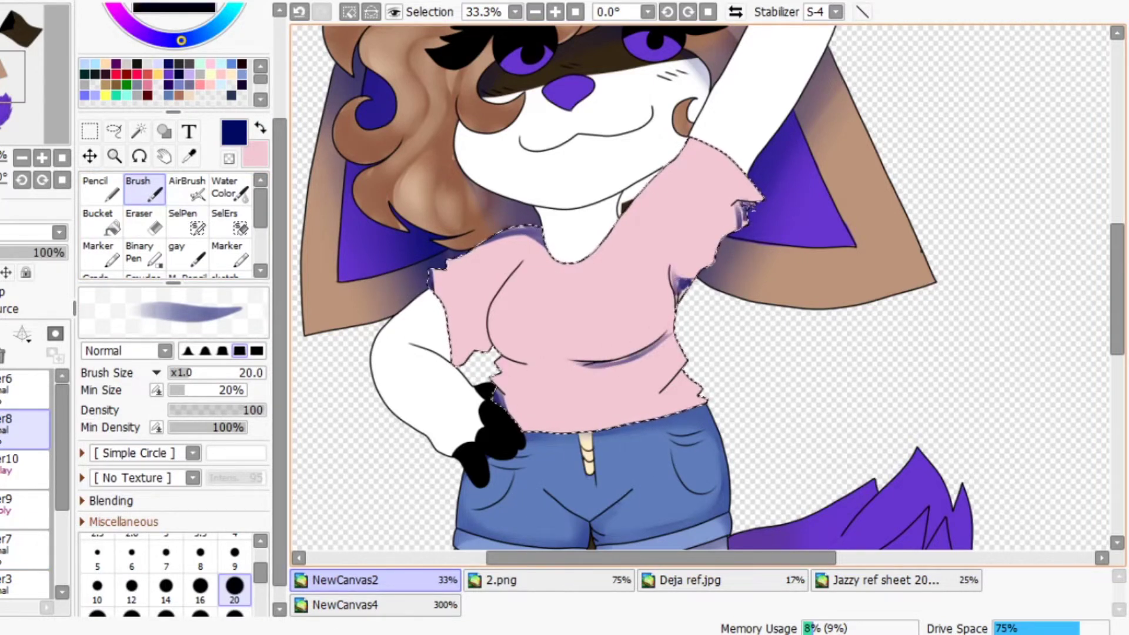
pyautogui.press('c')
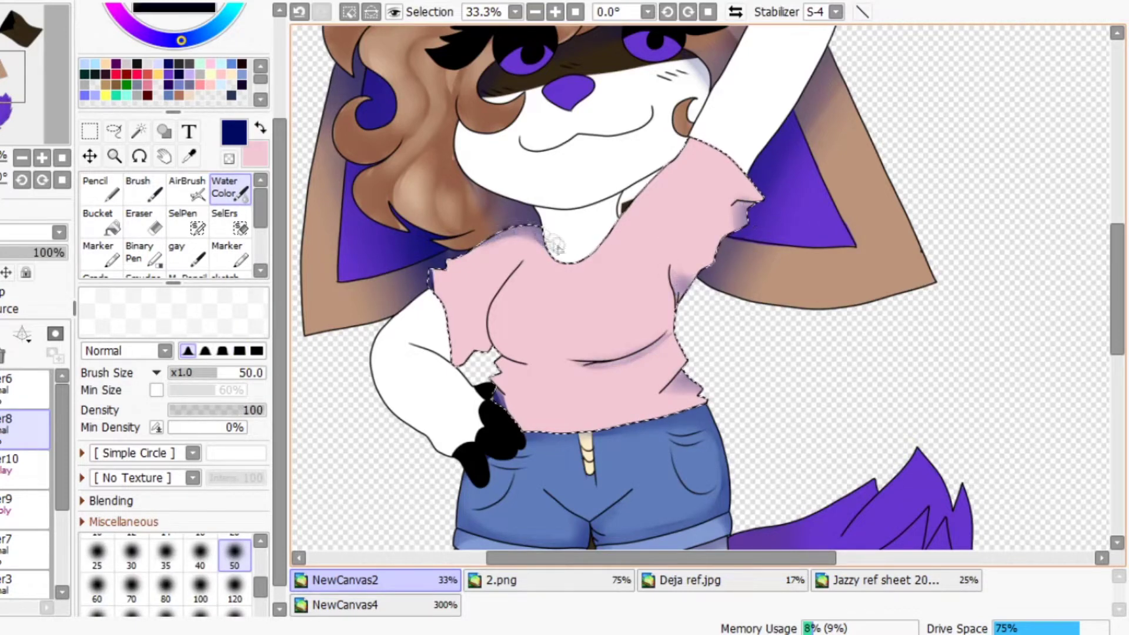
pyautogui.moveTo(483, 352); pyautogui.dragTo(478, 303)
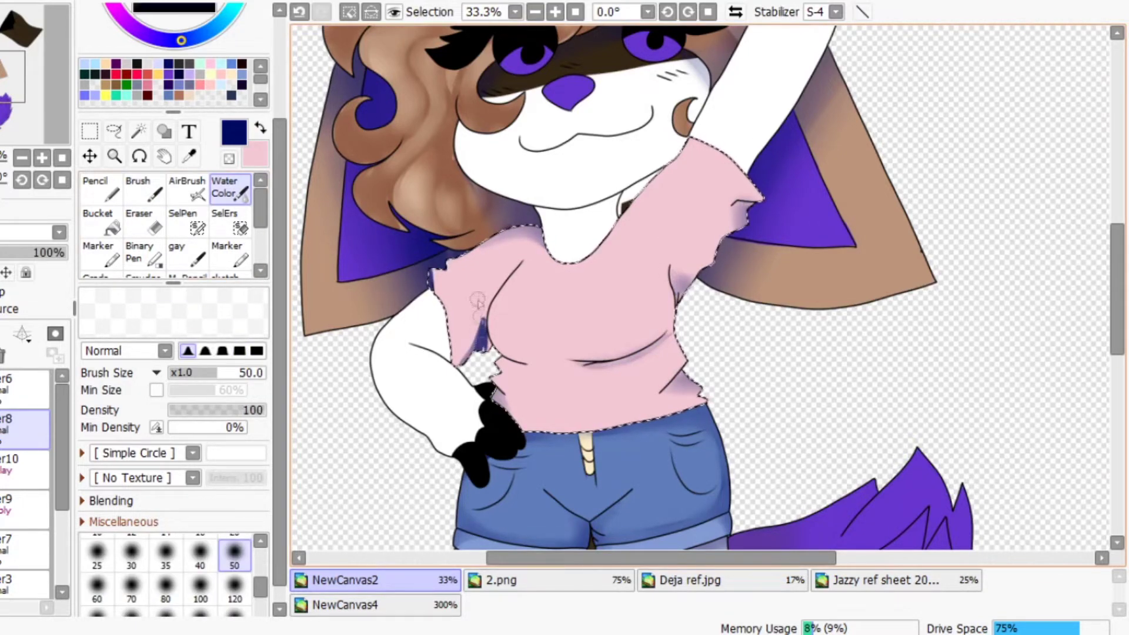
# Add a layer above the shading and begin tracing the sketched shirt print's first hair bun with a size 5 red Marker.
pyautogui.press('n')
pyautogui.hotkey('ctrl', 'shift', 'n')
pyautogui.press('b')
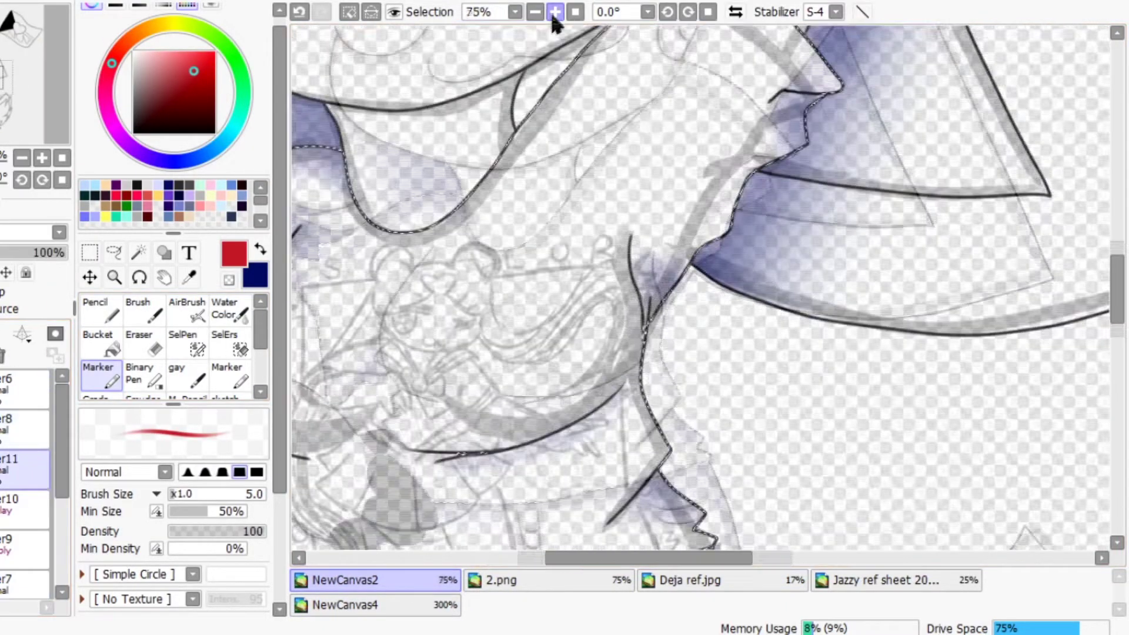
pyautogui.moveTo(569, 187)
pyautogui.mouseDown()
pyautogui.moveTo(528, 184)
pyautogui.moveTo(518, 171)
pyautogui.mouseUp()
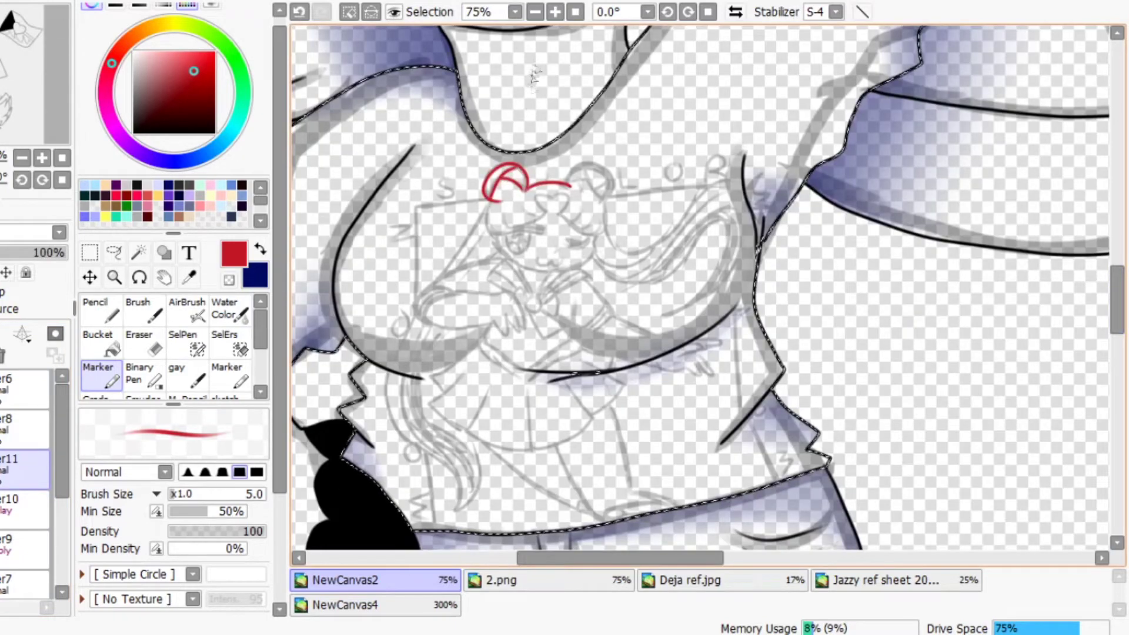
pyautogui.click(439, 605)
pyautogui.click(342, 580)
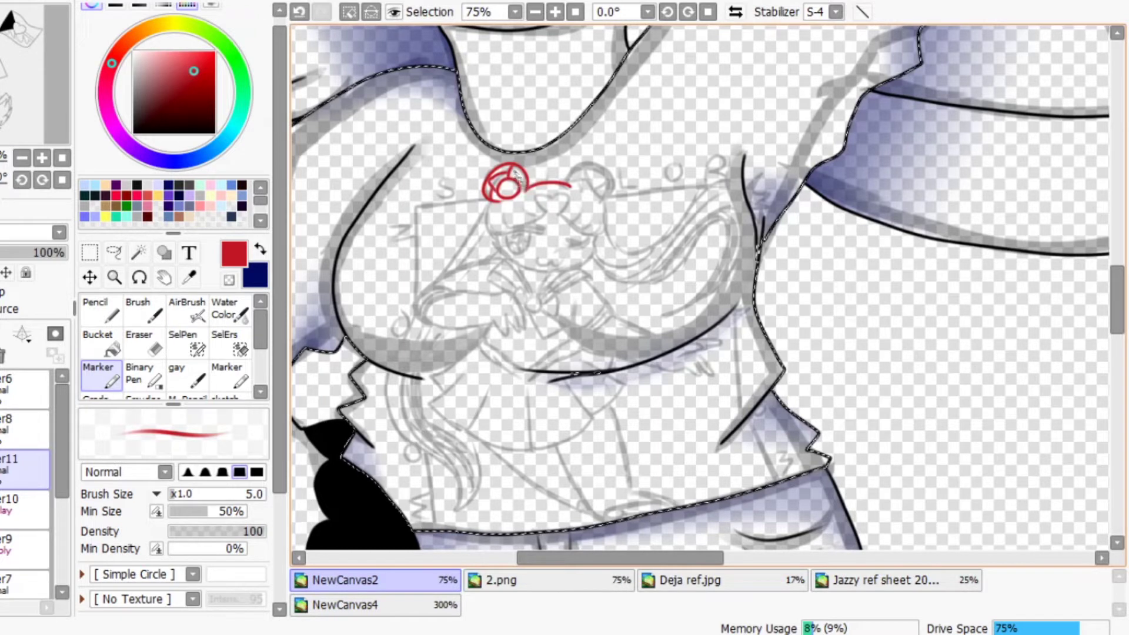
# Trace the print girl's second bun, head outline, fringe, heart ornament and first eye in red.
pyautogui.moveTo(611, 175)
pyautogui.mouseDown()
pyautogui.moveTo(586, 184)
pyautogui.moveTo(606, 176)
pyautogui.moveTo(608, 201)
pyautogui.moveTo(583, 186)
pyautogui.moveTo(605, 202)
pyautogui.moveTo(550, 202)
pyautogui.moveTo(515, 219)
pyautogui.moveTo(516, 233)
pyautogui.moveTo(490, 205)
pyautogui.moveTo(500, 238)
pyautogui.moveTo(493, 211)
pyautogui.moveTo(497, 228)
pyautogui.moveTo(553, 203)
pyautogui.moveTo(585, 232)
pyautogui.moveTo(598, 203)
pyautogui.moveTo(599, 253)
pyautogui.moveTo(593, 221)
pyautogui.moveTo(596, 256)
pyautogui.moveTo(559, 278)
pyautogui.moveTo(498, 257)
pyautogui.moveTo(523, 232)
pyautogui.moveTo(534, 236)
pyautogui.moveTo(519, 235)
pyautogui.moveTo(518, 247)
pyautogui.moveTo(531, 249)
pyautogui.mouseUp()
pyautogui.hotkey('ctrl', 'z')
pyautogui.hotkey('ctrl', 'z')
pyautogui.hotkey('ctrl', 'z')
pyautogui.hotkey('ctrl', 'z')
pyautogui.hotkey('ctrl', 'z')
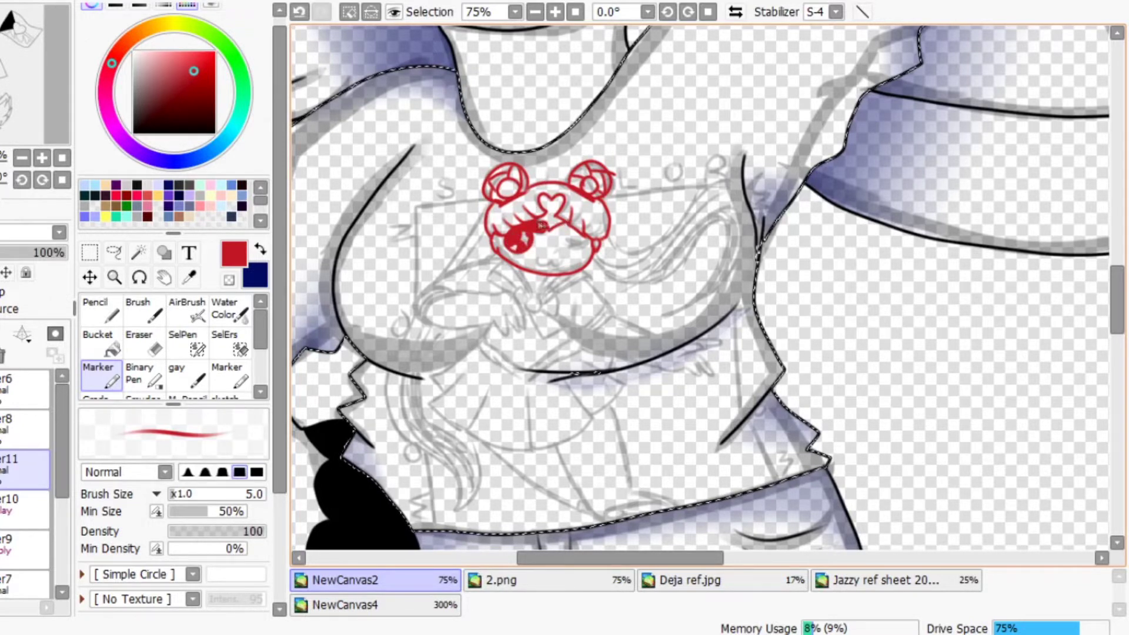
# Draw the print girl's second eye and mouth, and add hatching strokes to her fringe.
pyautogui.moveTo(566, 239)
pyautogui.mouseDown()
pyautogui.moveTo(578, 250)
pyautogui.moveTo(562, 266)
pyautogui.moveTo(567, 242)
pyautogui.moveTo(562, 266)
pyautogui.mouseUp()
pyautogui.hotkey('ctrl', 'z')
pyautogui.moveTo(570, 235); pyautogui.dragTo(610, 236)
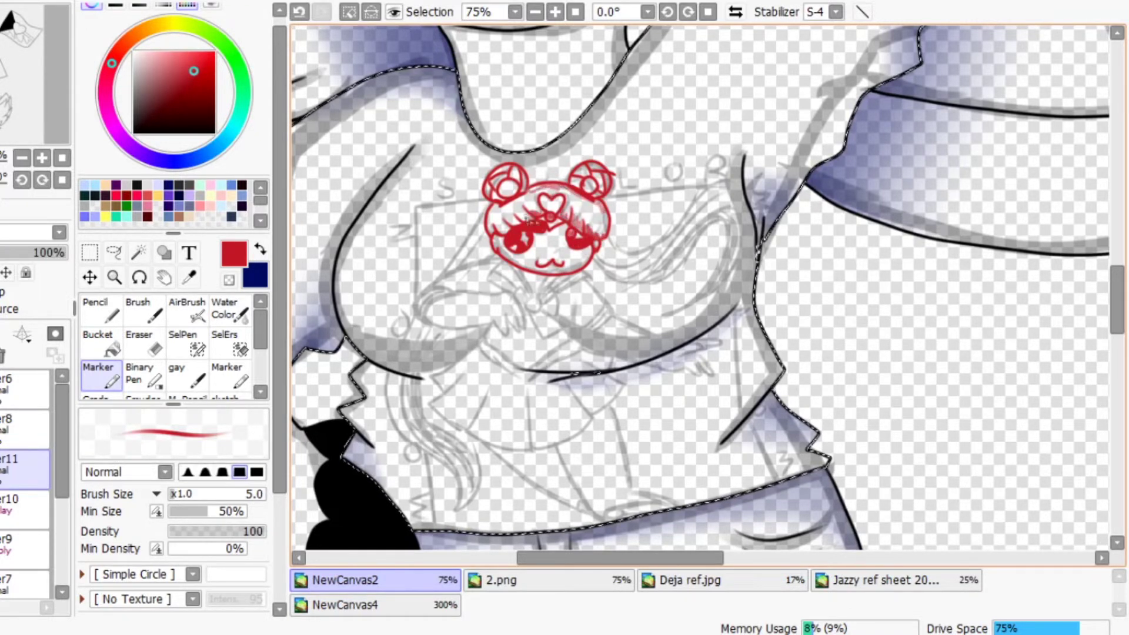
pyautogui.moveTo(497, 210); pyautogui.dragTo(512, 206)
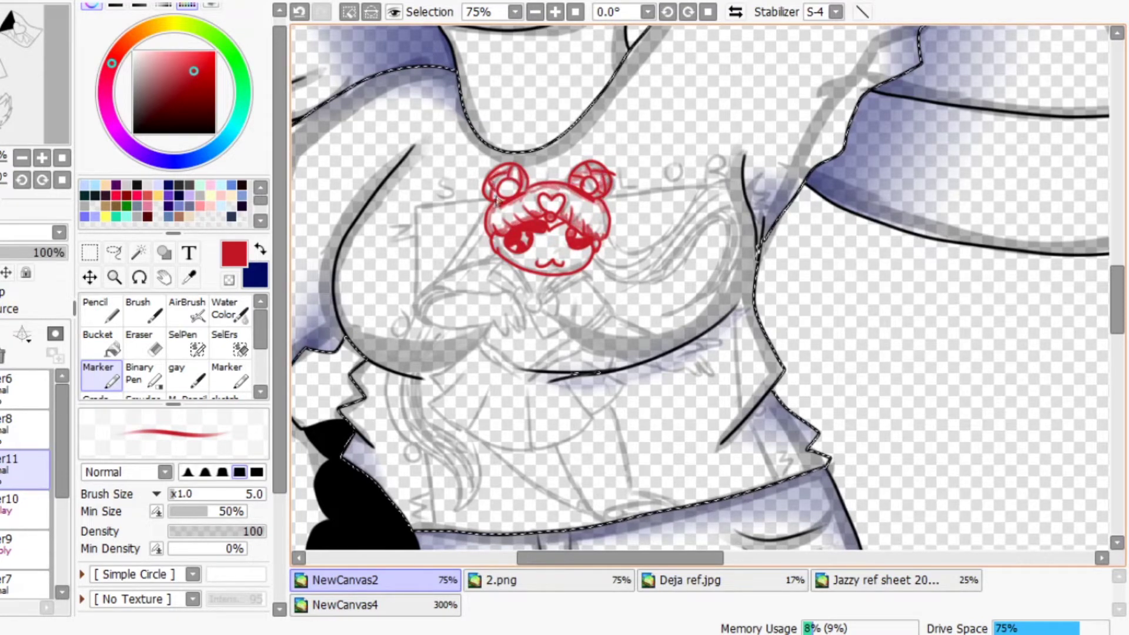
# Trace the print girl's chest bow, sailor collar, waist and outstretched arm in red.
pyautogui.moveTo(589, 270); pyautogui.dragTo(581, 280)
pyautogui.moveTo(542, 297)
pyautogui.mouseDown()
pyautogui.moveTo(558, 291)
pyautogui.moveTo(532, 311)
pyautogui.moveTo(564, 332)
pyautogui.mouseUp()
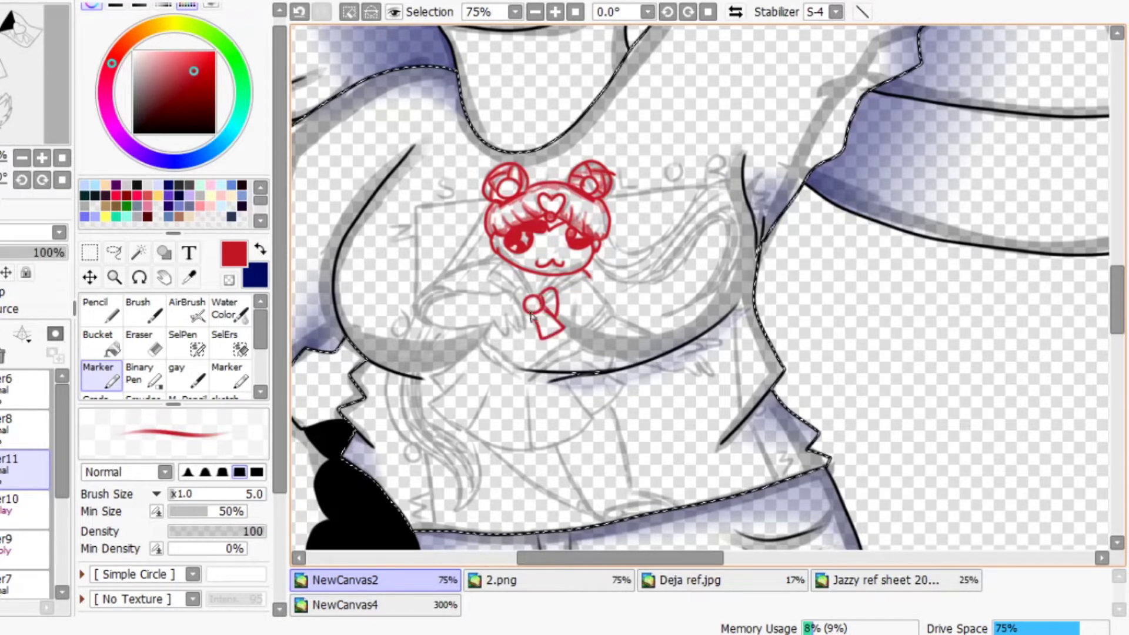
pyautogui.moveTo(593, 271); pyautogui.dragTo(526, 299)
pyautogui.moveTo(530, 258)
pyautogui.mouseDown()
pyautogui.moveTo(494, 272)
pyautogui.moveTo(506, 259)
pyautogui.moveTo(513, 288)
pyautogui.moveTo(492, 268)
pyautogui.moveTo(522, 294)
pyautogui.moveTo(502, 262)
pyautogui.moveTo(518, 290)
pyautogui.moveTo(530, 274)
pyautogui.moveTo(530, 287)
pyautogui.moveTo(548, 288)
pyautogui.moveTo(585, 252)
pyautogui.moveTo(594, 326)
pyautogui.moveTo(614, 318)
pyautogui.moveTo(593, 328)
pyautogui.moveTo(613, 321)
pyautogui.moveTo(717, 347)
pyautogui.moveTo(707, 368)
pyautogui.moveTo(686, 372)
pyautogui.moveTo(572, 341)
pyautogui.moveTo(579, 355)
pyautogui.moveTo(540, 369)
pyautogui.mouseUp()
pyautogui.hotkey('ctrl', 'z')
pyautogui.moveTo(541, 380)
pyautogui.mouseDown()
pyautogui.moveTo(500, 388)
pyautogui.moveTo(477, 337)
pyautogui.mouseUp()
pyautogui.hotkey('ctrl', 'z')
pyautogui.moveTo(600, 347)
pyautogui.mouseDown()
pyautogui.moveTo(582, 365)
pyautogui.moveTo(607, 359)
pyautogui.mouseUp()
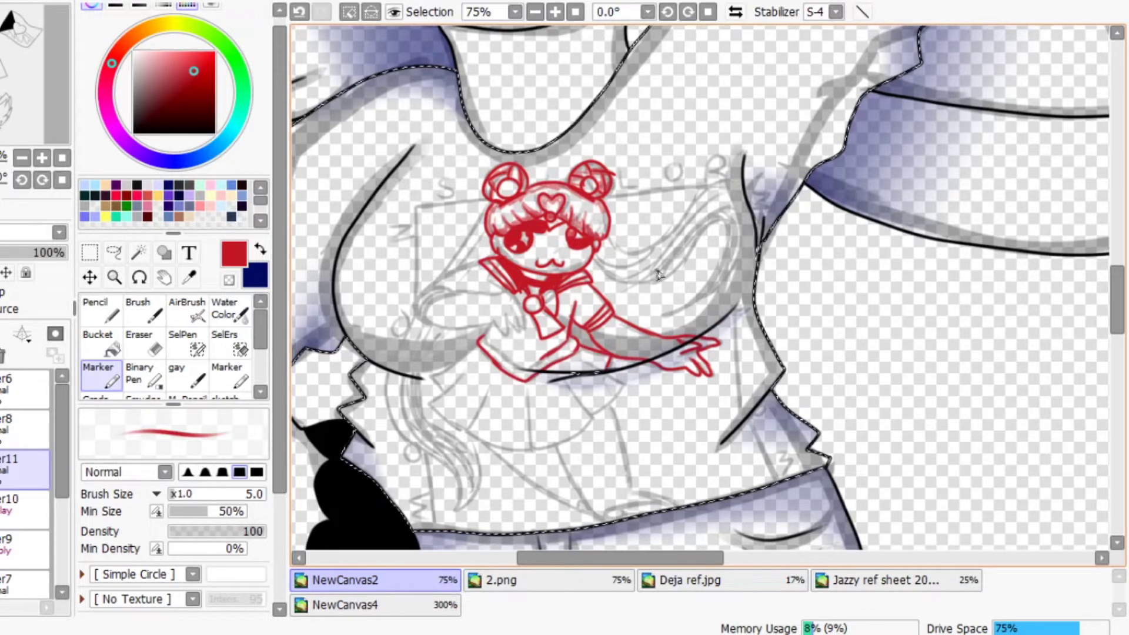
# Trace the print girl's bent arm with its hand and striped sleeve, and darken the bow and collar.
pyautogui.moveTo(551, 317)
pyautogui.mouseDown()
pyautogui.moveTo(544, 294)
pyautogui.moveTo(531, 308)
pyautogui.moveTo(530, 296)
pyautogui.moveTo(524, 305)
pyautogui.moveTo(503, 293)
pyautogui.moveTo(513, 306)
pyautogui.moveTo(516, 296)
pyautogui.moveTo(519, 328)
pyautogui.moveTo(507, 337)
pyautogui.moveTo(494, 324)
pyautogui.moveTo(449, 327)
pyautogui.moveTo(473, 294)
pyautogui.moveTo(496, 299)
pyautogui.moveTo(491, 264)
pyautogui.moveTo(419, 322)
pyautogui.mouseUp()
pyautogui.hotkey('ctrl', 'z')
pyautogui.hotkey('ctrl', 'z')
pyautogui.moveTo(477, 261)
pyautogui.mouseDown()
pyautogui.moveTo(422, 294)
pyautogui.moveTo(466, 291)
pyautogui.mouseUp()
pyautogui.moveTo(466, 269); pyautogui.dragTo(475, 288)
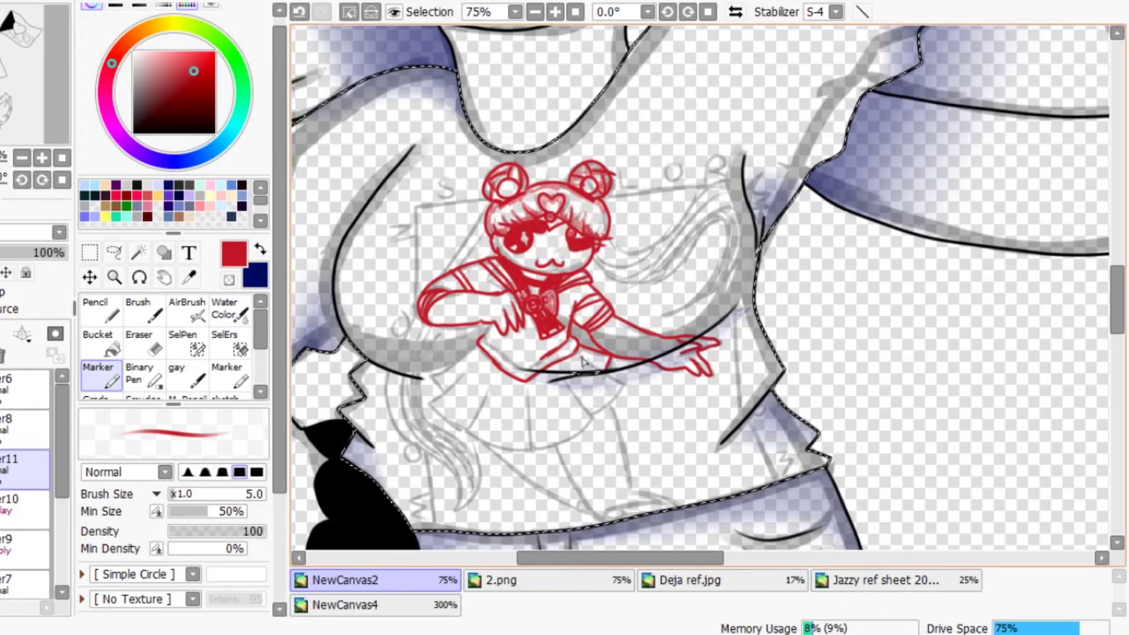
# Trace the print girl's pleated skirt in red, with its curved hem and pleat lines.
pyautogui.moveTo(622, 378); pyautogui.dragTo(600, 403)
pyautogui.moveTo(603, 394)
pyautogui.mouseDown()
pyautogui.moveTo(594, 419)
pyautogui.moveTo(530, 453)
pyautogui.mouseUp()
pyautogui.hotkey('ctrl', 'z')
pyautogui.moveTo(607, 406); pyautogui.dragTo(527, 447)
pyautogui.moveTo(526, 394); pyautogui.dragTo(525, 447)
pyautogui.moveTo(525, 448); pyautogui.dragTo(474, 436)
pyautogui.moveTo(500, 391); pyautogui.dragTo(474, 436)
pyautogui.moveTo(474, 437); pyautogui.dragTo(432, 412)
pyautogui.moveTo(479, 343)
pyautogui.mouseDown()
pyautogui.moveTo(423, 384)
pyautogui.moveTo(428, 366)
pyautogui.moveTo(423, 415)
pyautogui.mouseUp()
pyautogui.hotkey('ctrl', 'z')
pyautogui.hotkey('ctrl', 'z')
pyautogui.moveTo(428, 347); pyautogui.dragTo(478, 341)
pyautogui.moveTo(420, 360)
pyautogui.mouseDown()
pyautogui.moveTo(474, 353)
pyautogui.moveTo(427, 411)
pyautogui.mouseUp()
pyautogui.moveTo(424, 385); pyautogui.dragTo(444, 357)
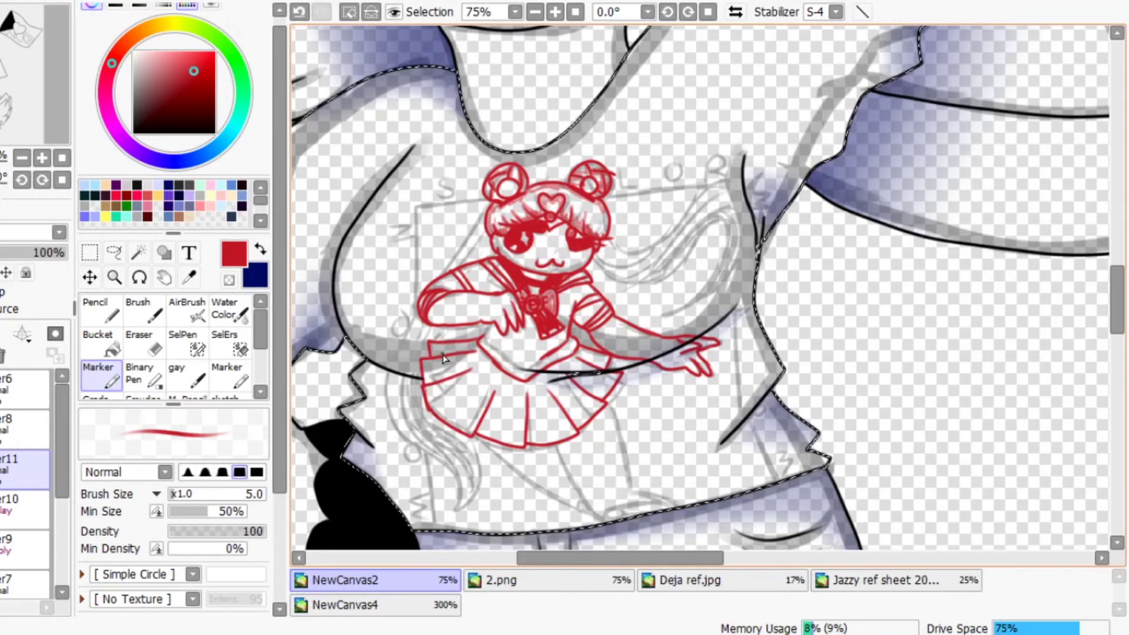
# Trace the print girl's two legs below the skirt and fill in her shoe in red.
pyautogui.moveTo(612, 395); pyautogui.dragTo(631, 479)
pyautogui.moveTo(555, 447); pyautogui.dragTo(600, 520)
pyautogui.hotkey('ctrl', 'z')
pyautogui.moveTo(628, 424)
pyautogui.mouseDown()
pyautogui.moveTo(642, 435)
pyautogui.moveTo(634, 492)
pyautogui.mouseUp()
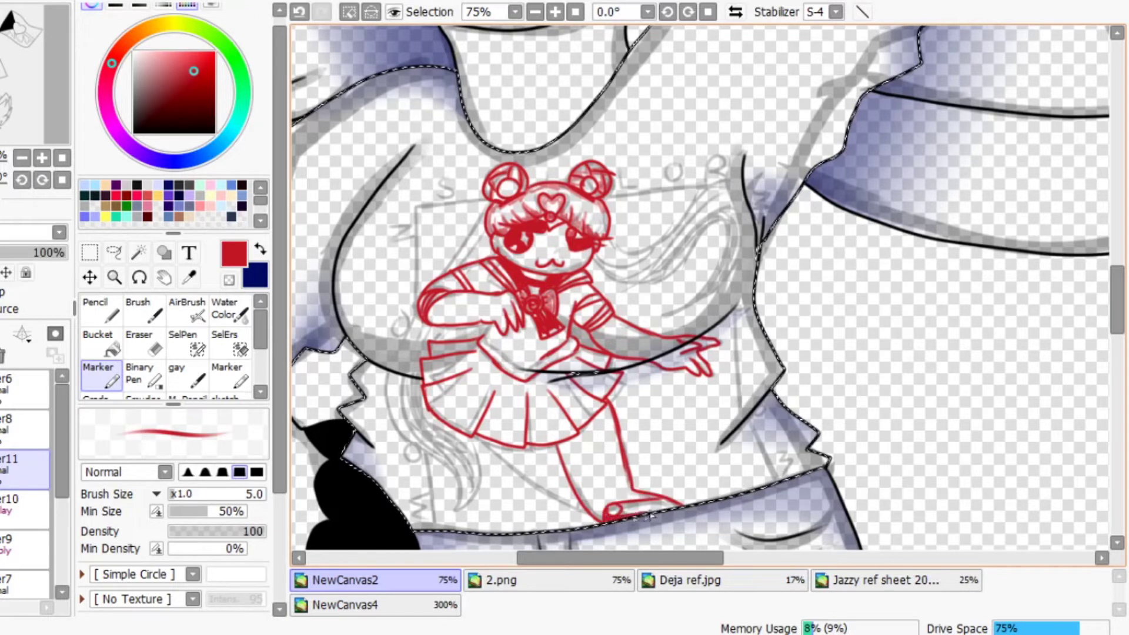
pyautogui.moveTo(478, 440); pyautogui.dragTo(577, 510)
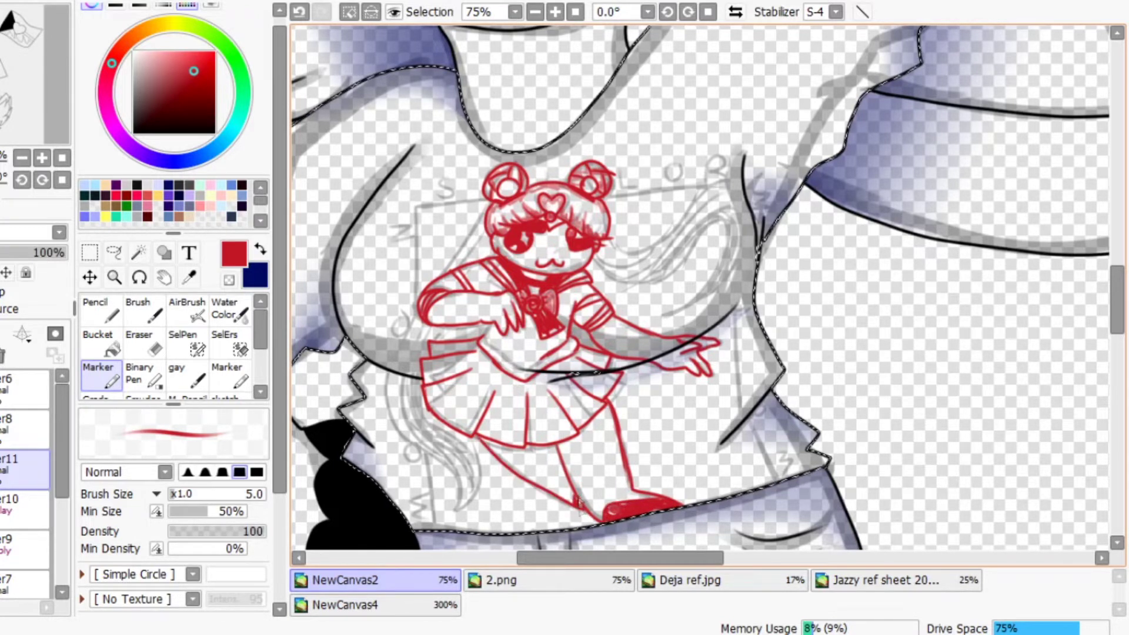
# Trace the long pigtail falling behind the bent arm and skirt, with inner strand lines.
pyautogui.moveTo(493, 206)
pyautogui.mouseDown()
pyautogui.moveTo(437, 273)
pyautogui.moveTo(393, 366)
pyautogui.moveTo(448, 476)
pyautogui.moveTo(471, 482)
pyautogui.moveTo(478, 432)
pyautogui.mouseUp()
pyautogui.moveTo(442, 330)
pyautogui.mouseDown()
pyautogui.moveTo(464, 491)
pyautogui.moveTo(429, 404)
pyautogui.mouseUp()
pyautogui.moveTo(406, 344)
pyautogui.mouseDown()
pyautogui.moveTo(413, 422)
pyautogui.moveTo(474, 479)
pyautogui.mouseUp()
pyautogui.moveTo(442, 417); pyautogui.dragTo(470, 477)
pyautogui.moveTo(421, 333)
pyautogui.mouseDown()
pyautogui.moveTo(442, 447)
pyautogui.moveTo(440, 353)
pyautogui.mouseUp()
pyautogui.hotkey('ctrl', 'z')
# Trace the pigtail flowing above the outstretched arm, redoing strokes until its curve follows the sketch.
pyautogui.moveTo(609, 235)
pyautogui.mouseDown()
pyautogui.moveTo(620, 247)
pyautogui.moveTo(733, 188)
pyautogui.moveTo(705, 206)
pyautogui.moveTo(677, 324)
pyautogui.mouseUp()
pyautogui.hotkey('ctrl', 'z')
pyautogui.moveTo(594, 259)
pyautogui.mouseDown()
pyautogui.moveTo(700, 291)
pyautogui.moveTo(685, 326)
pyautogui.moveTo(706, 218)
pyautogui.mouseUp()
pyautogui.hotkey('ctrl', 'z')
pyautogui.moveTo(594, 253)
pyautogui.mouseDown()
pyautogui.moveTo(692, 215)
pyautogui.moveTo(706, 259)
pyautogui.mouseUp()
pyautogui.hotkey('ctrl', 'z')
pyautogui.hotkey('ctrl', 'z')
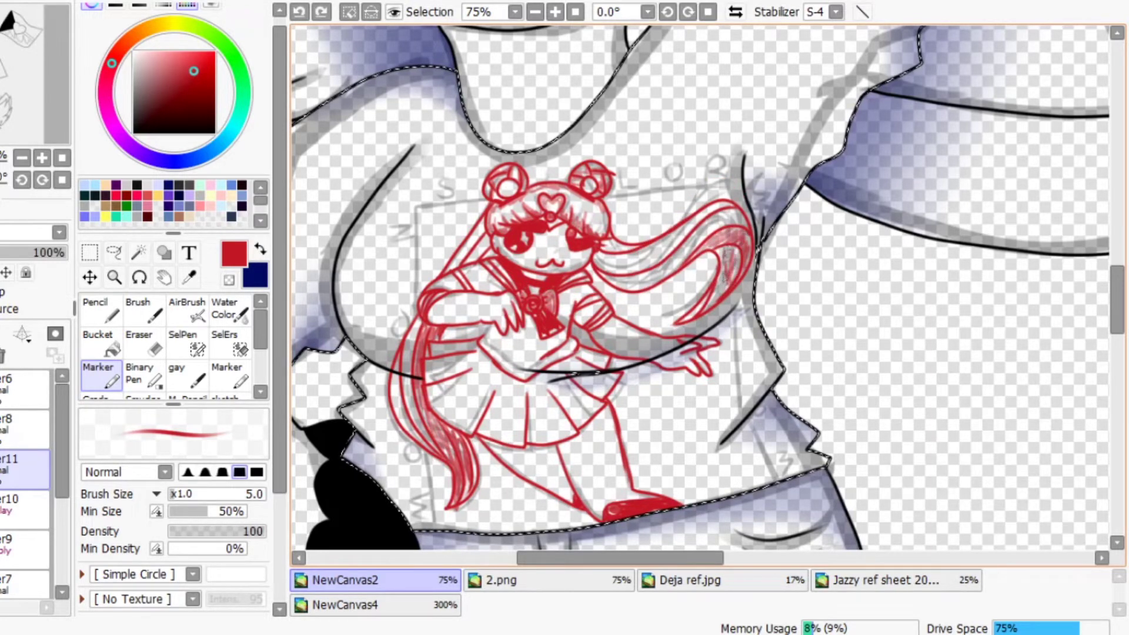
# Fill the print girl's pleated skirt with solid red.
pyautogui.press('b')
pyautogui.click(578, 359)
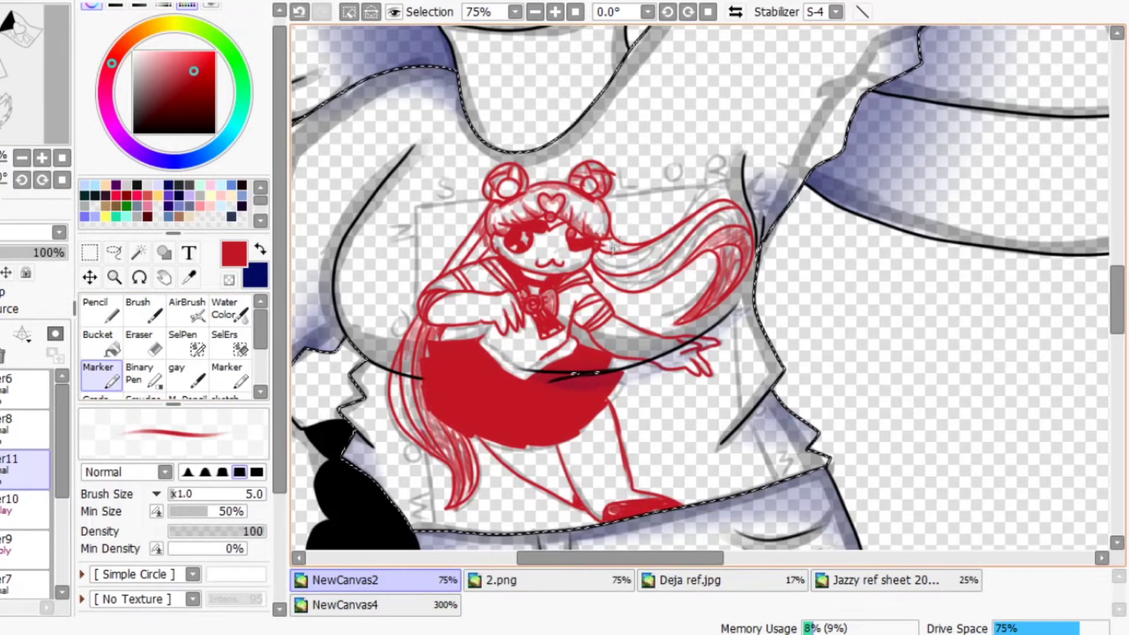
# Trace the rectangular frame around the print girl in red, including the small letters along its sides.
pyautogui.click(535, 11)
pyautogui.click(555, 12)
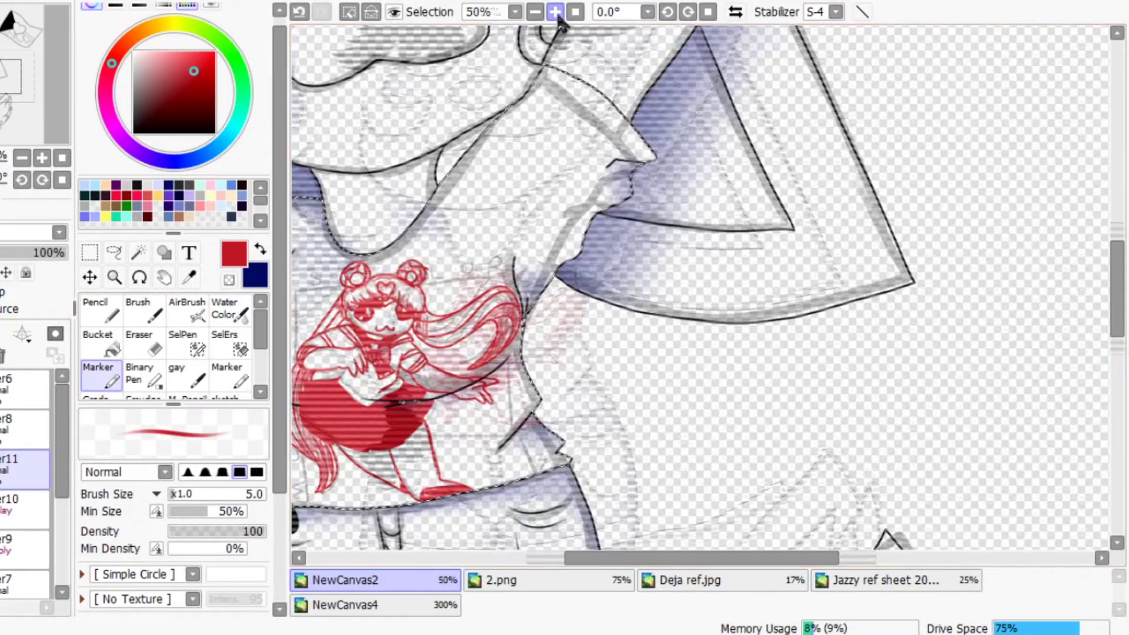
pyautogui.moveTo(658, 406)
pyautogui.mouseDown()
pyautogui.moveTo(648, 274)
pyautogui.moveTo(438, 288)
pyautogui.moveTo(446, 499)
pyautogui.mouseUp()
pyautogui.moveTo(430, 355); pyautogui.dragTo(431, 355)
pyautogui.moveTo(421, 308); pyautogui.dragTo(437, 312)
pyautogui.moveTo(670, 416); pyautogui.dragTo(662, 420)
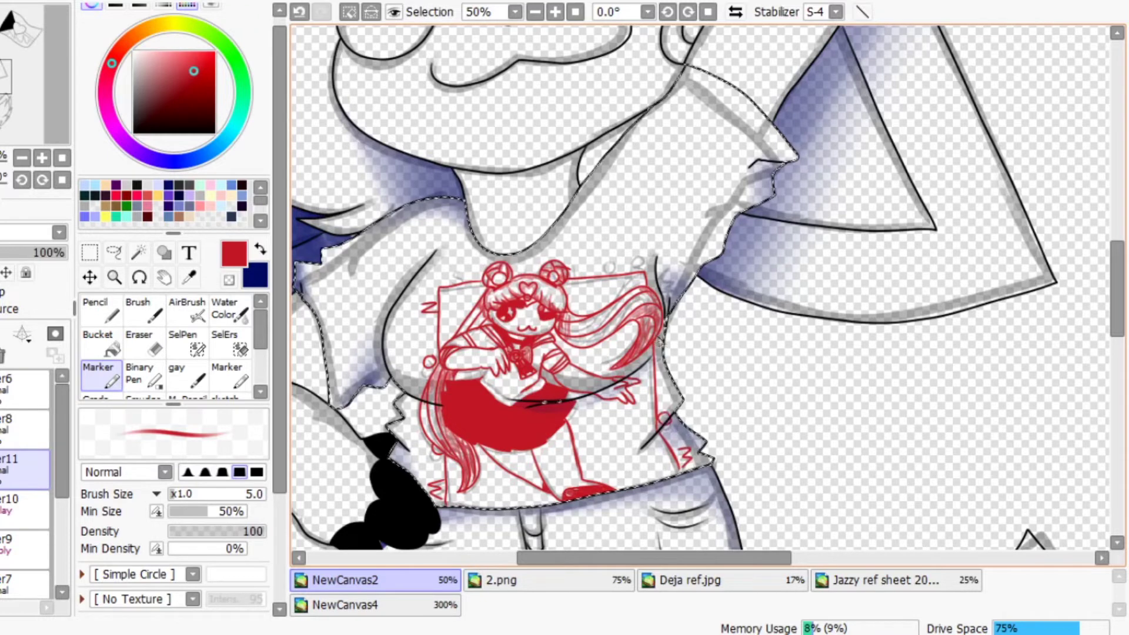
# Redo the last stroke and trace the letters of SAILOR in red along the frame's upper edge.
pyautogui.hotkey('ctrl', 'z')
pyautogui.moveTo(519, 264); pyautogui.dragTo(520, 272)
pyautogui.moveTo(595, 265); pyautogui.dragTo(630, 259)
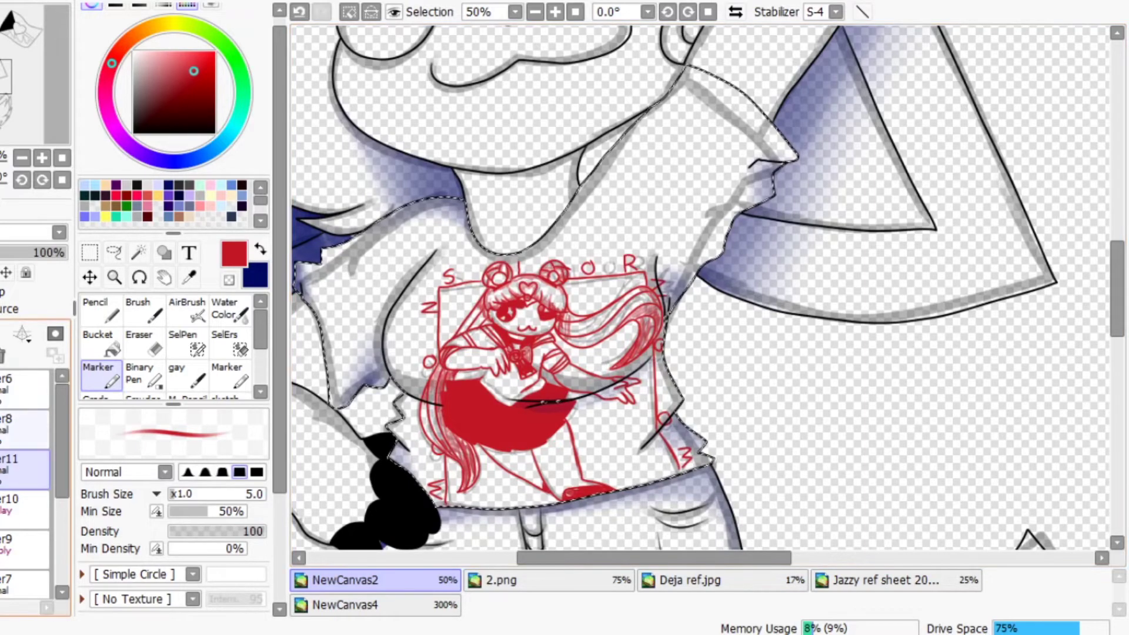
# Hide the girl print, add a new layer and outline the first kanji of 美少女戦士 in red above the shirt hem.
pyautogui.click(3, 469)
pyautogui.scroll(-3, 30, 470)
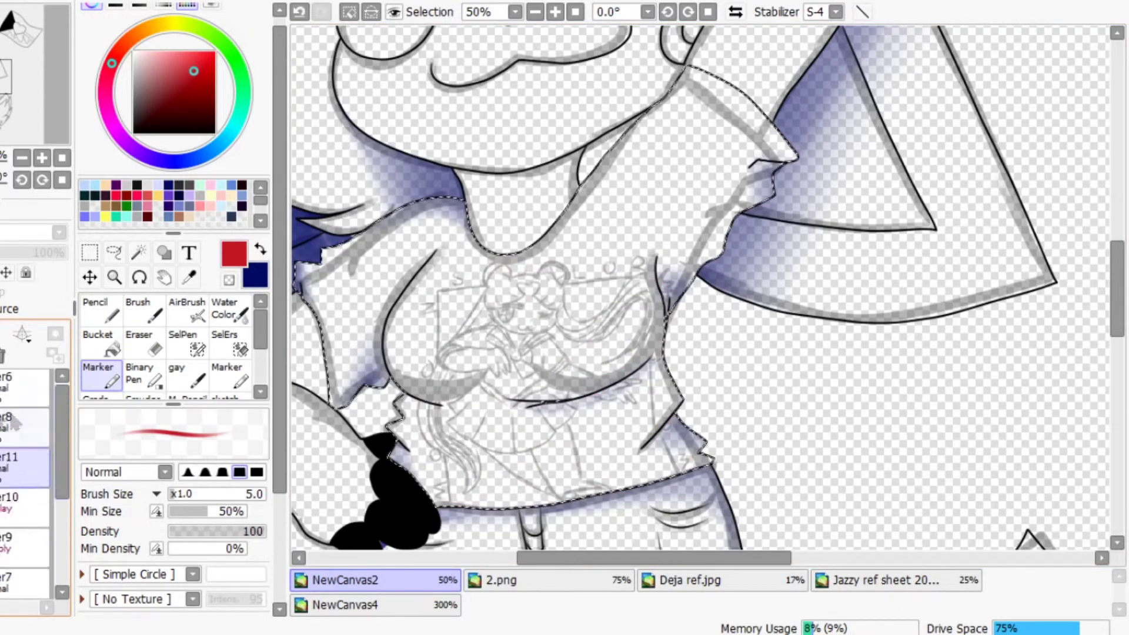
pyautogui.click(3, 447)
pyautogui.scroll(3, 61, 488)
pyautogui.click(23, 464)
pyautogui.scroll(1, 486, 220)
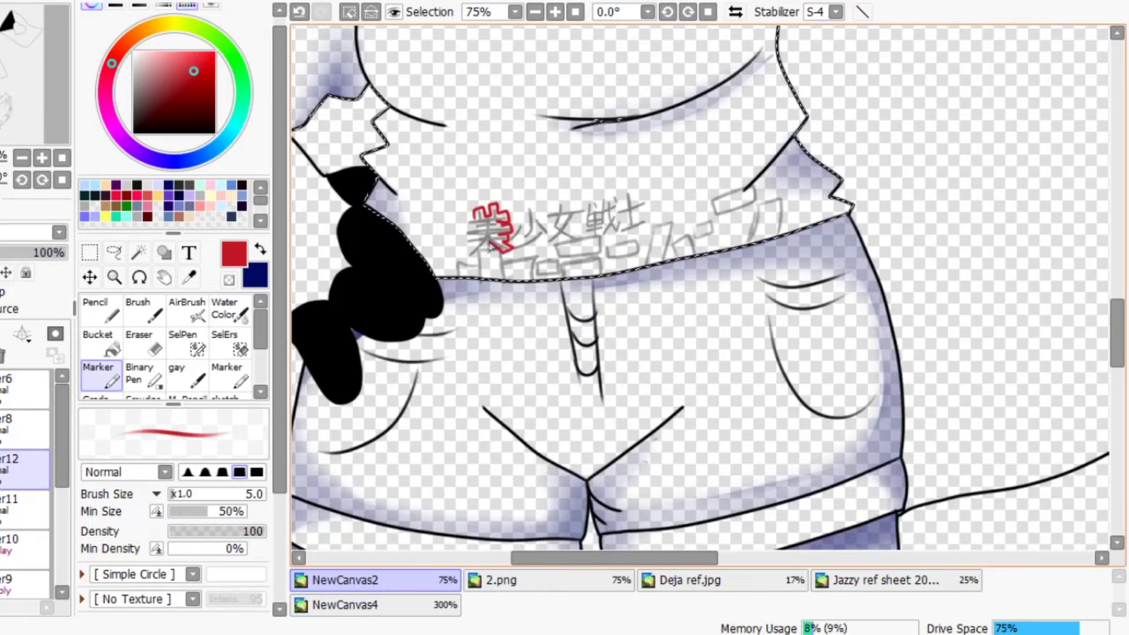
pyautogui.moveTo(467, 241)
pyautogui.mouseDown()
pyautogui.moveTo(483, 217)
pyautogui.moveTo(541, 250)
pyautogui.mouseUp()
pyautogui.moveTo(532, 211); pyautogui.dragTo(572, 221)
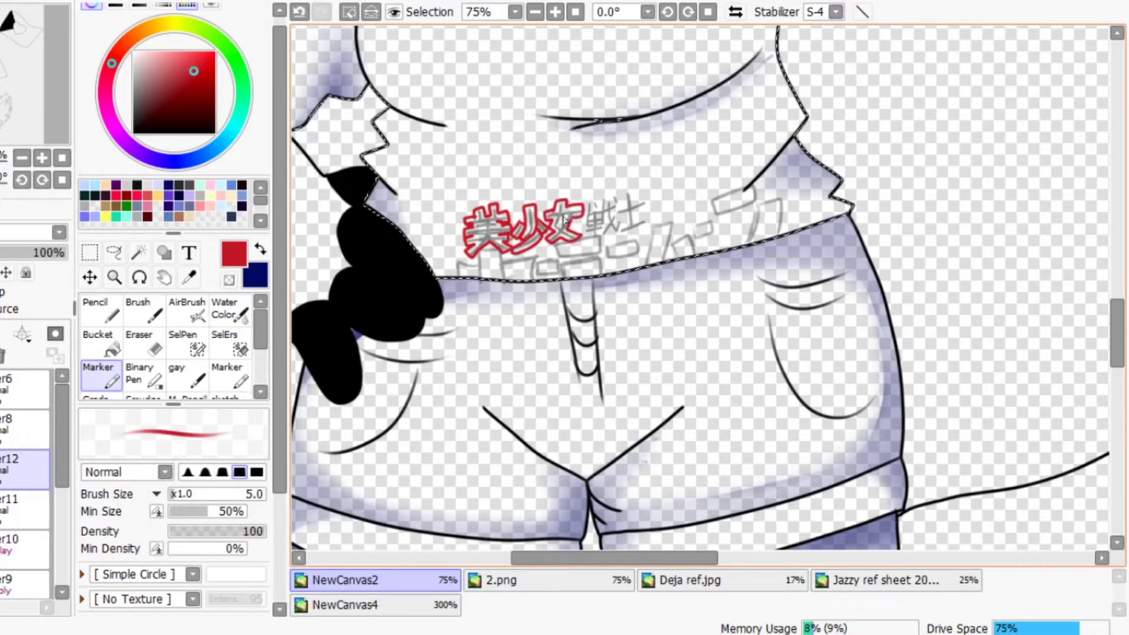
pyautogui.moveTo(587, 219); pyautogui.dragTo(610, 211)
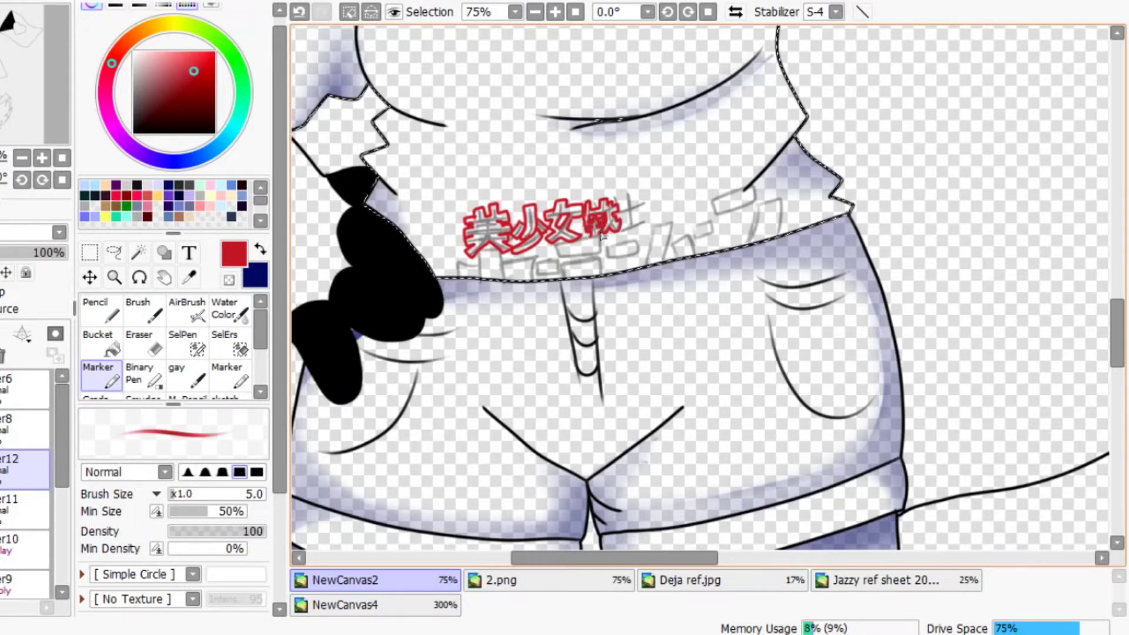
# Outline the large block-shaped katakana below the kanji in red, following the sketch along the shirt hem.
pyautogui.moveTo(558, 264); pyautogui.dragTo(569, 267)
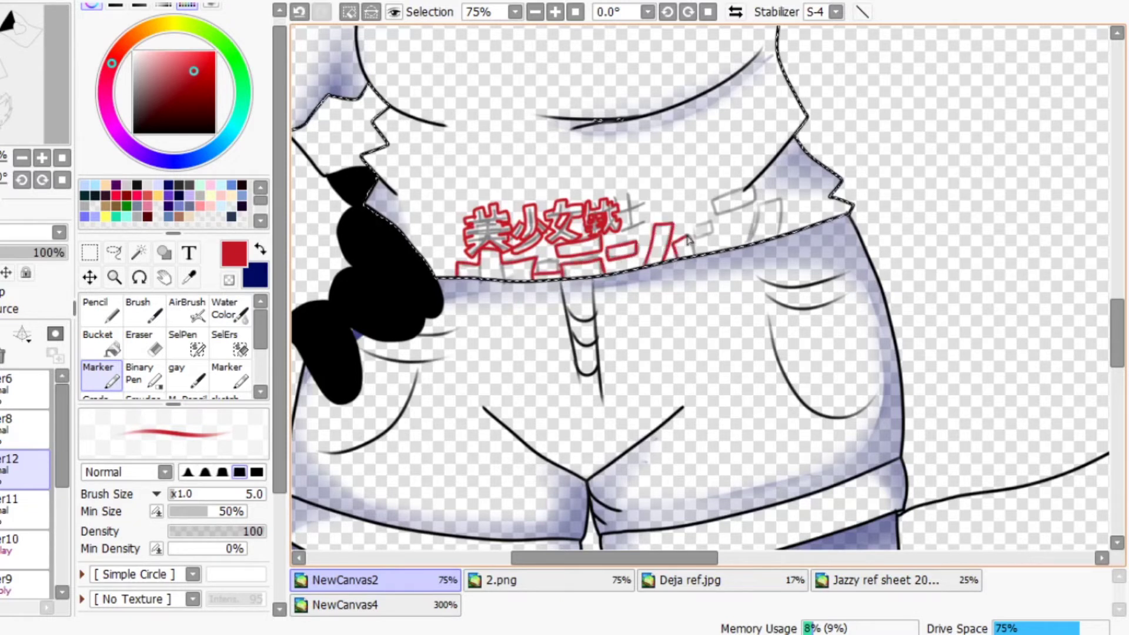
pyautogui.press('e')
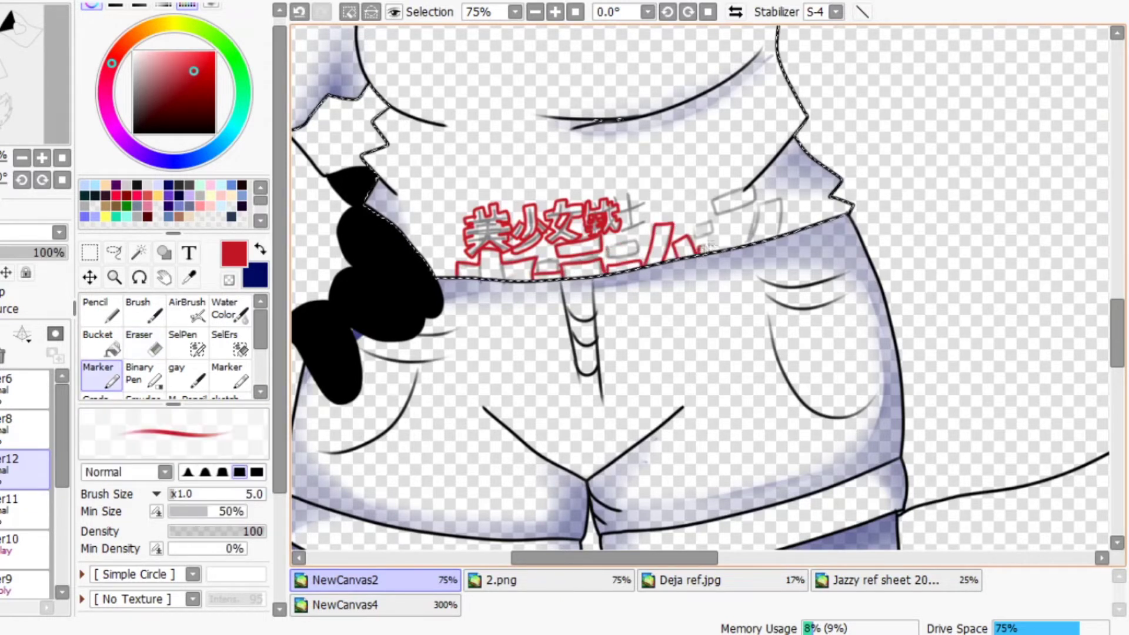
pyautogui.moveTo(713, 204); pyautogui.dragTo(756, 219)
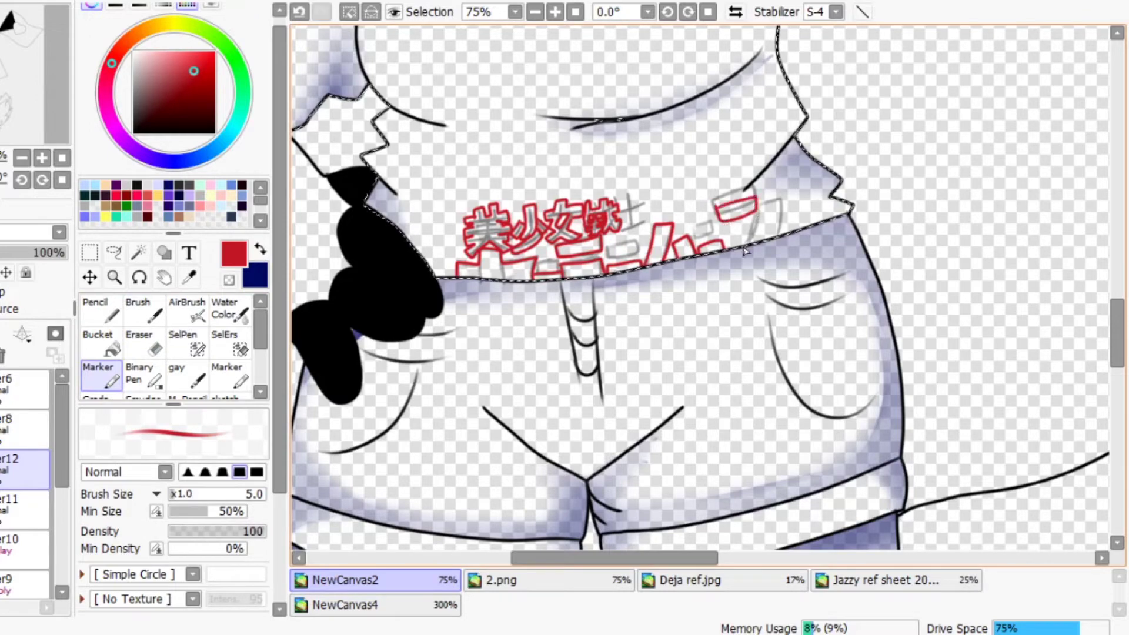
pyautogui.press('e')
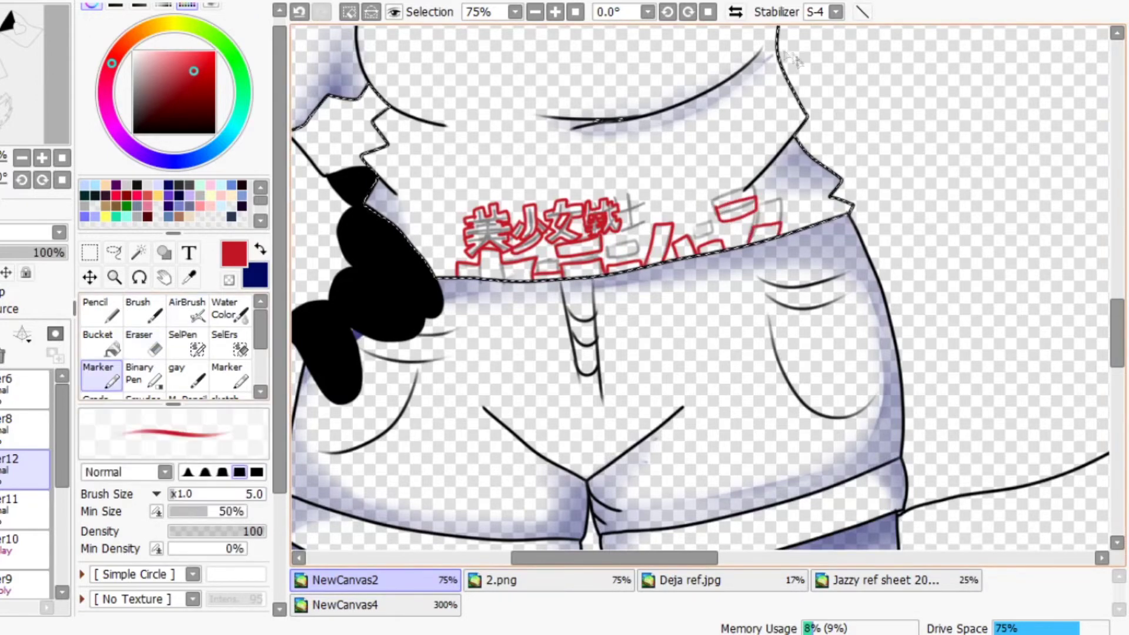
# Sample the pink from the reference shirt and start filling the Japanese lettering with a size 20 Pencil, undoing stray strokes.
pyautogui.press('w')
pyautogui.press('n')
pyautogui.click(435, 606)
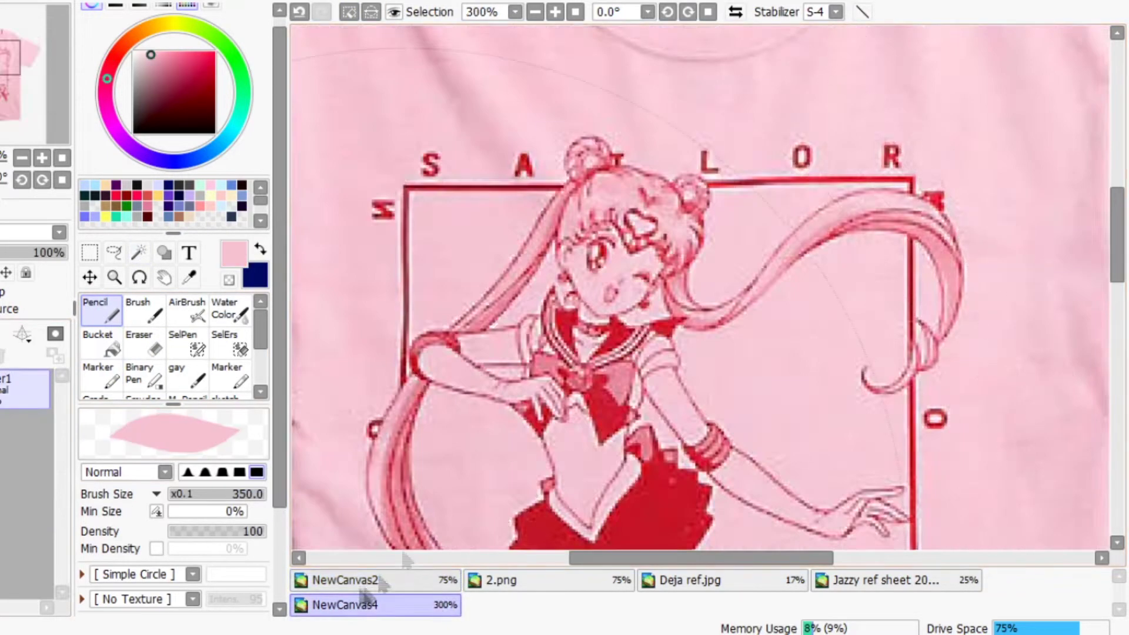
pyautogui.click(345, 580)
pyautogui.click(497, 139)
pyautogui.hotkey('ctrl', 'z')
pyautogui.click(500, 215)
pyautogui.hotkey('ctrl', 'z')
pyautogui.moveTo(493, 215); pyautogui.dragTo(477, 218)
pyautogui.hotkey('ctrl', 'z')
pyautogui.moveTo(490, 257); pyautogui.dragTo(482, 272)
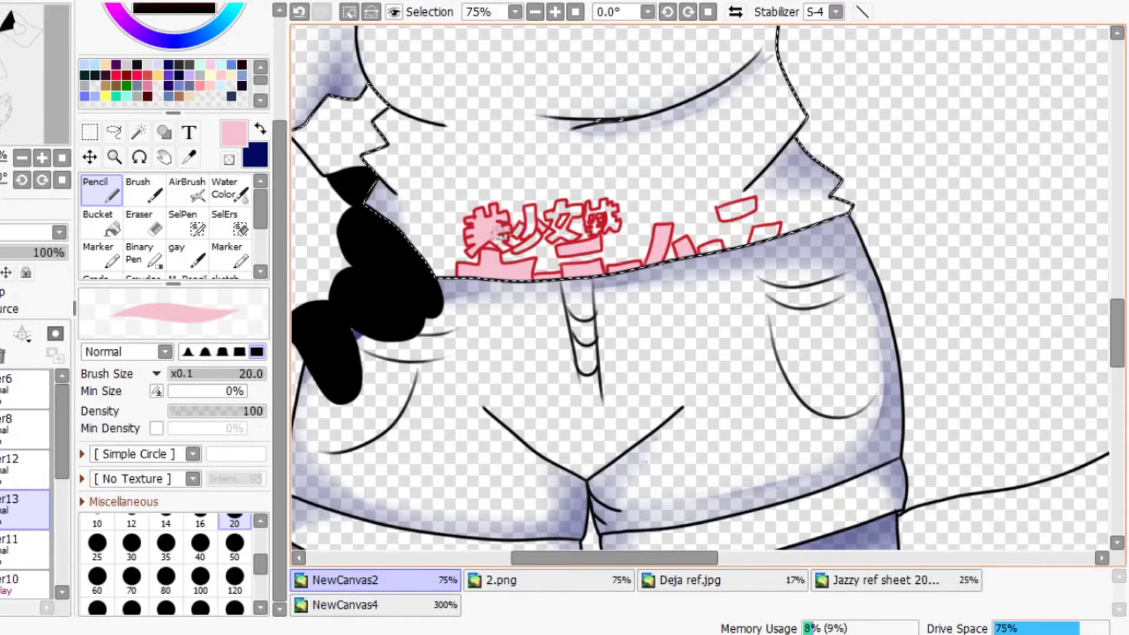
# Rework the strokes of the kanji 美 with a red size 5 Marker, checking the reference shirt.
pyautogui.click(98, 253)
pyautogui.click(116, 74)
pyautogui.click(344, 605)
pyautogui.click(335, 579)
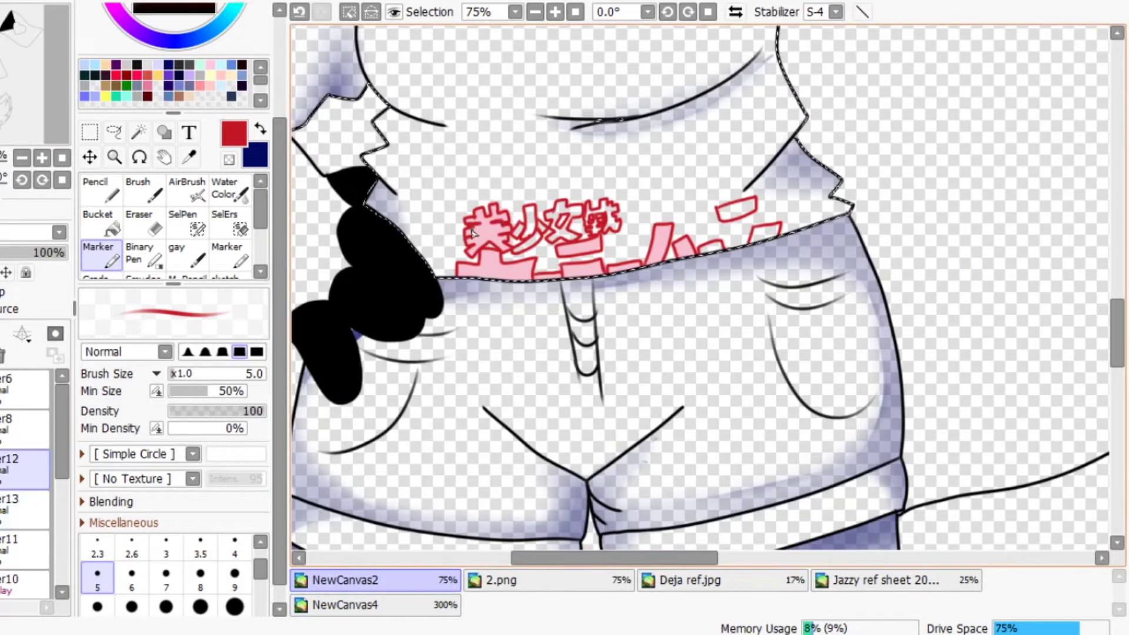
# Fill the remaining katakana blocks with the sampled pink on the layer below the outlines and erase the spill.
pyautogui.press('n')
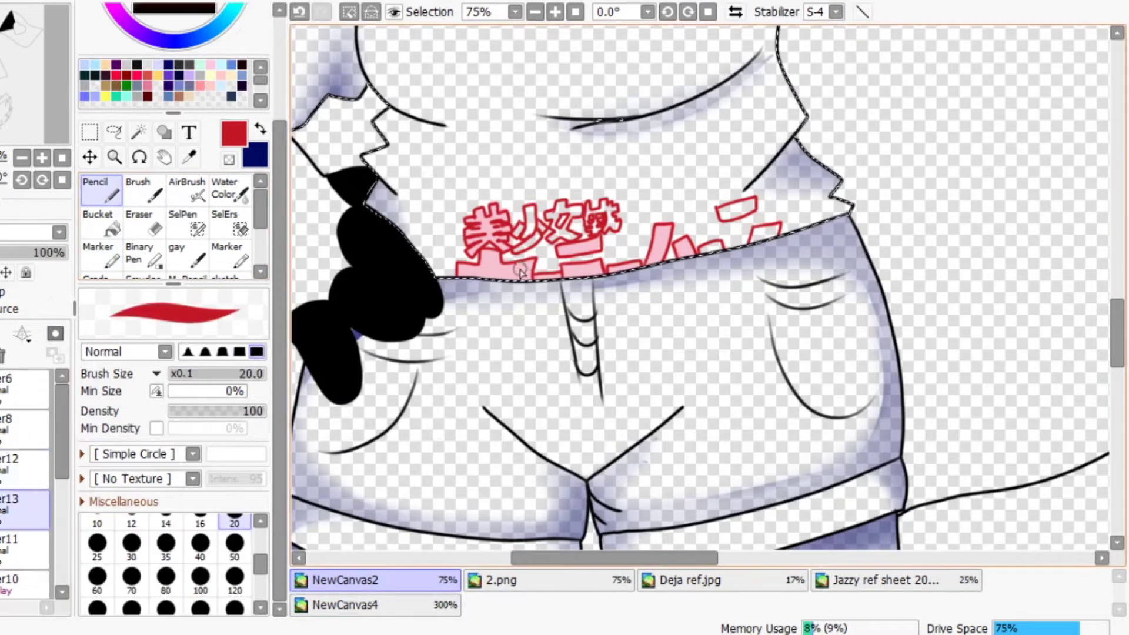
pyautogui.keyDown('alt'); pyautogui.click(532, 200); pyautogui.keyUp('alt')
pyautogui.hotkey('ctrl', 'z')
pyautogui.hotkey('ctrl', 'y')
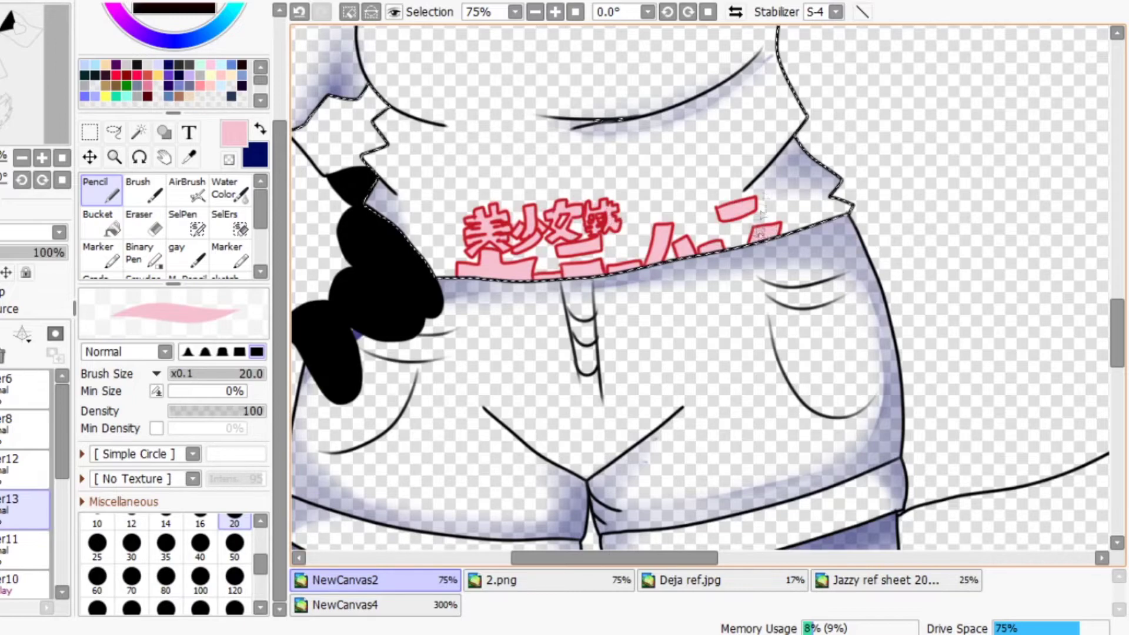
pyautogui.press('e')
pyautogui.scroll(-3, 706, 353)
pyautogui.moveTo(618, 557); pyautogui.dragTo(562, 562)
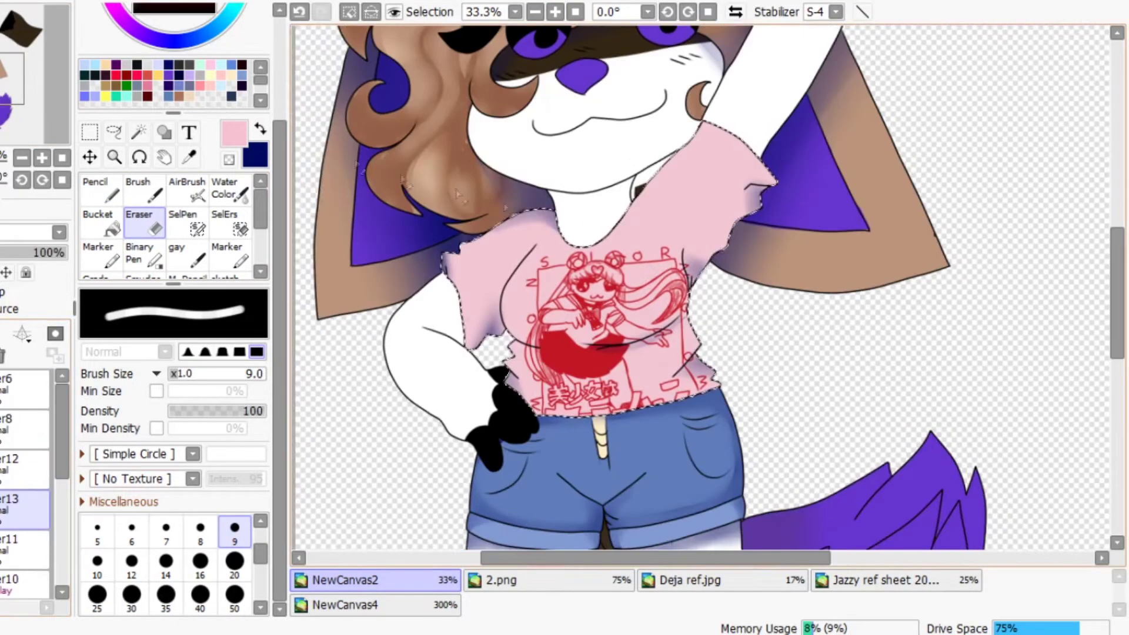
# Paint navy shadows along the tail's overlapping fur tufts and blend them with the Water Color brush at size 120.
pyautogui.click(23, 547)
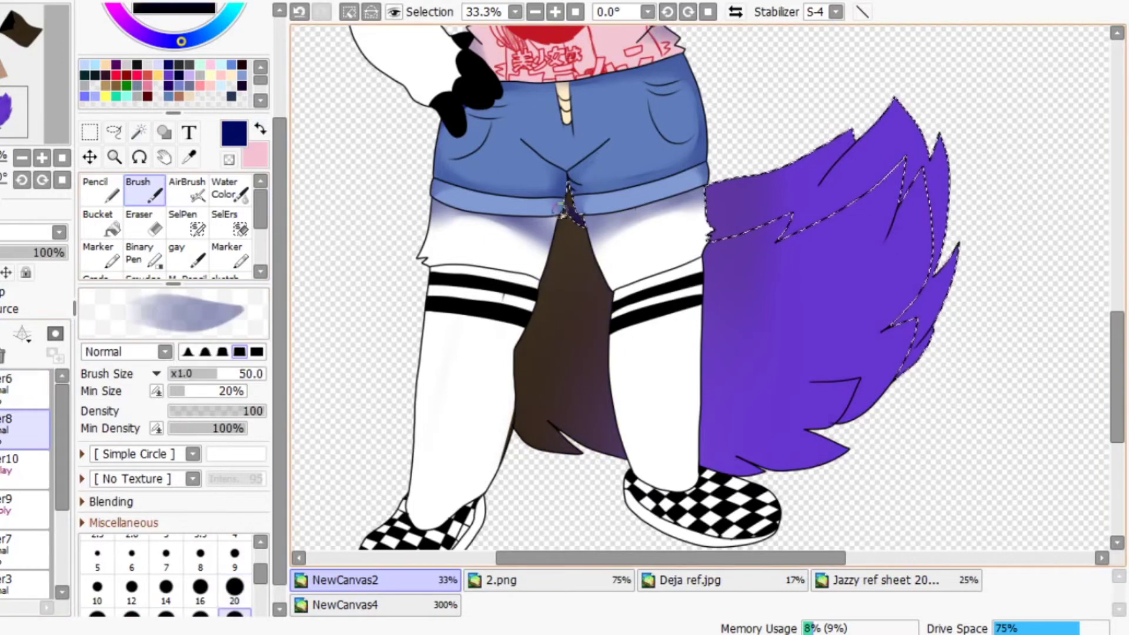
pyautogui.moveTo(777, 235)
pyautogui.mouseDown()
pyautogui.moveTo(906, 157)
pyautogui.moveTo(894, 318)
pyautogui.mouseUp()
pyautogui.press('c')
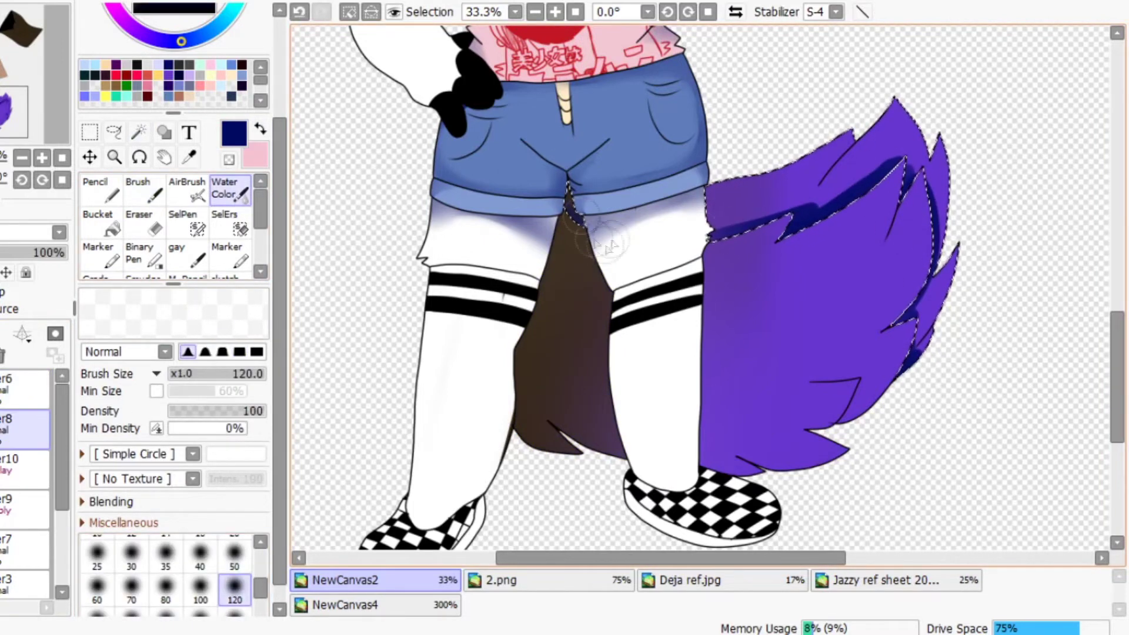
pyautogui.press('b')
# Select both striped stockings on the line layer, complete the selection over the stripes, and return to the shading layer.
pyautogui.click(24, 388)
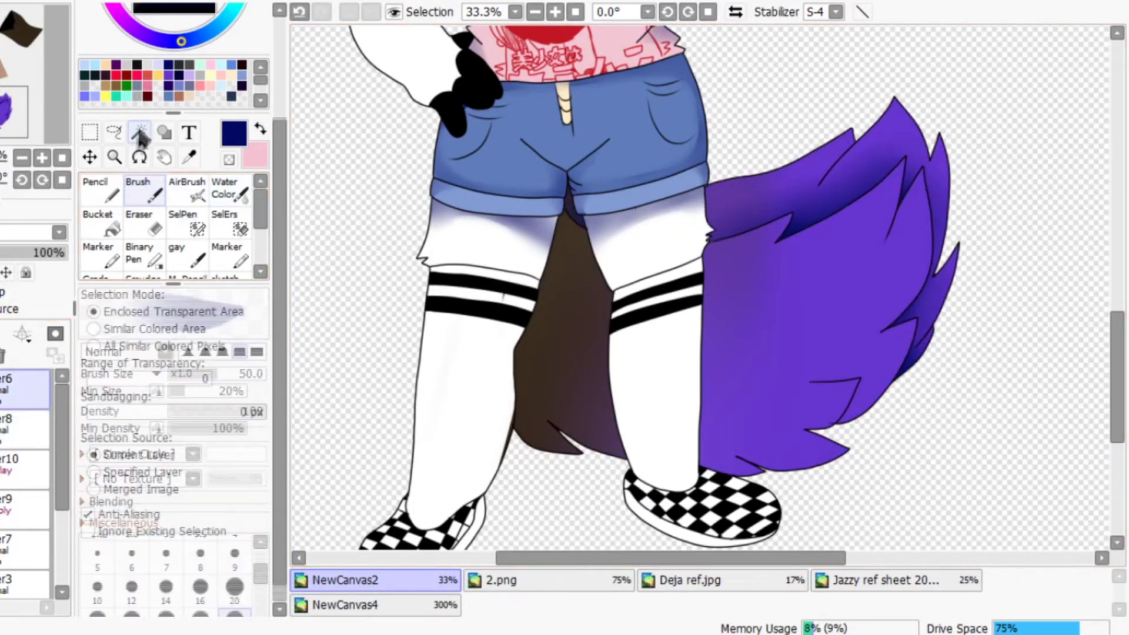
pyautogui.click(139, 132)
pyautogui.scroll(-3, 700, 288)
pyautogui.click(674, 168)
pyautogui.press('s')
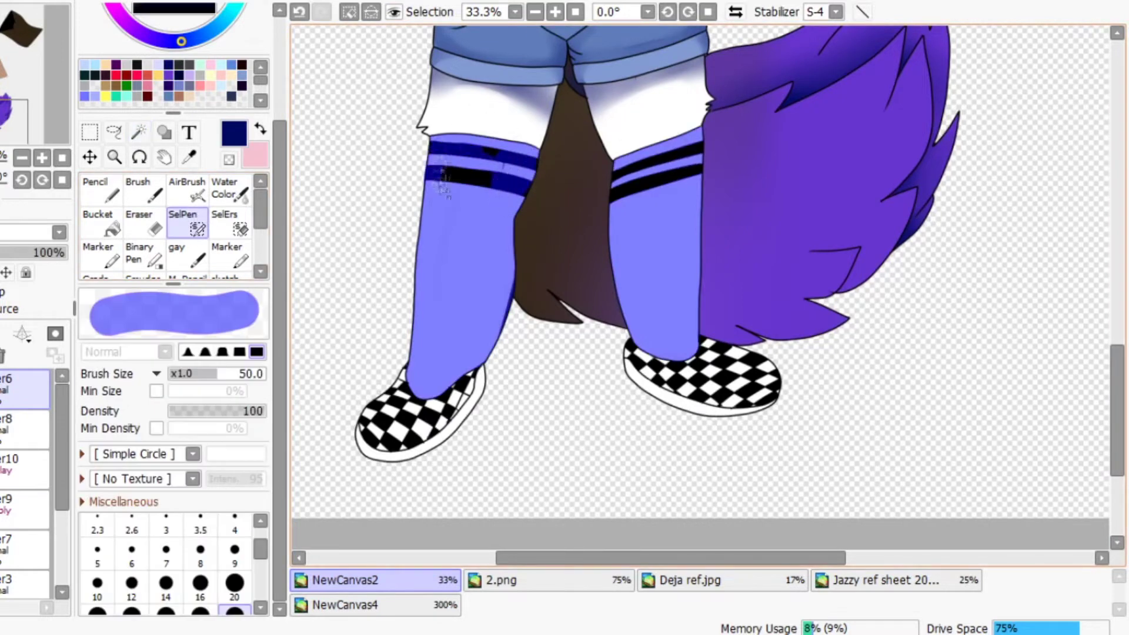
pyautogui.press('b')
pyautogui.click(23, 426)
pyautogui.scroll(3, 497, 292)
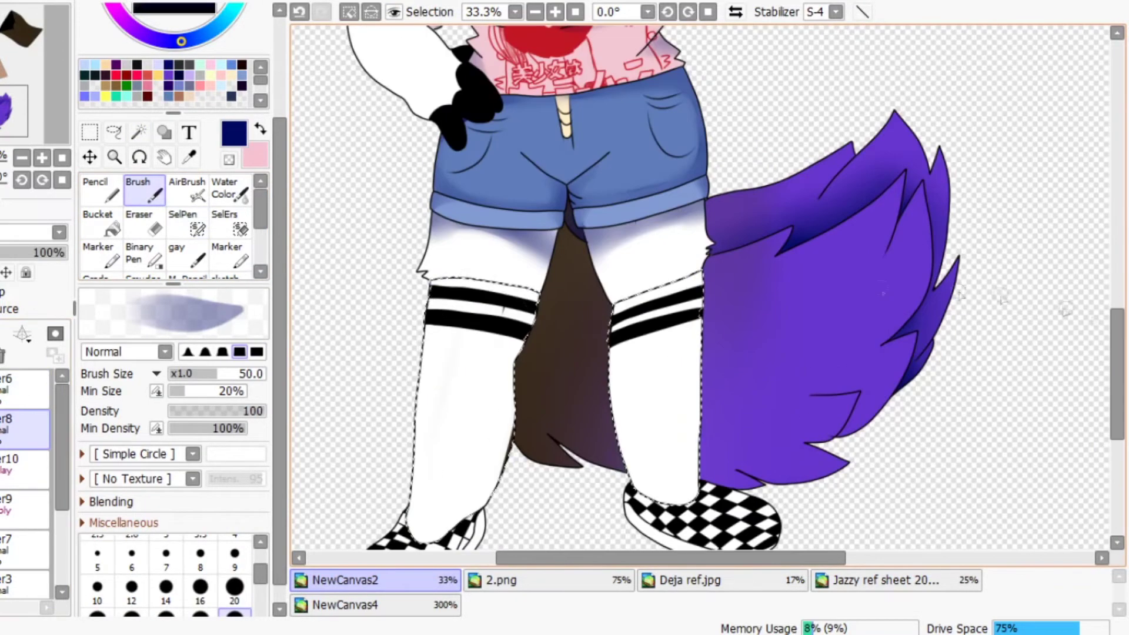
# Paint navy shading along the edges of both stockings and blend it with the Water Color brush at size 50.
pyautogui.moveTo(513, 365)
pyautogui.mouseDown()
pyautogui.moveTo(503, 424)
pyautogui.moveTo(436, 532)
pyautogui.moveTo(415, 382)
pyautogui.moveTo(497, 378)
pyautogui.moveTo(429, 291)
pyautogui.mouseUp()
pyautogui.moveTo(617, 312)
pyautogui.mouseDown()
pyautogui.moveTo(607, 370)
pyautogui.moveTo(647, 494)
pyautogui.mouseUp()
pyautogui.moveTo(700, 282); pyautogui.dragTo(689, 488)
pyautogui.click(230, 188)
pyautogui.click(234, 555)
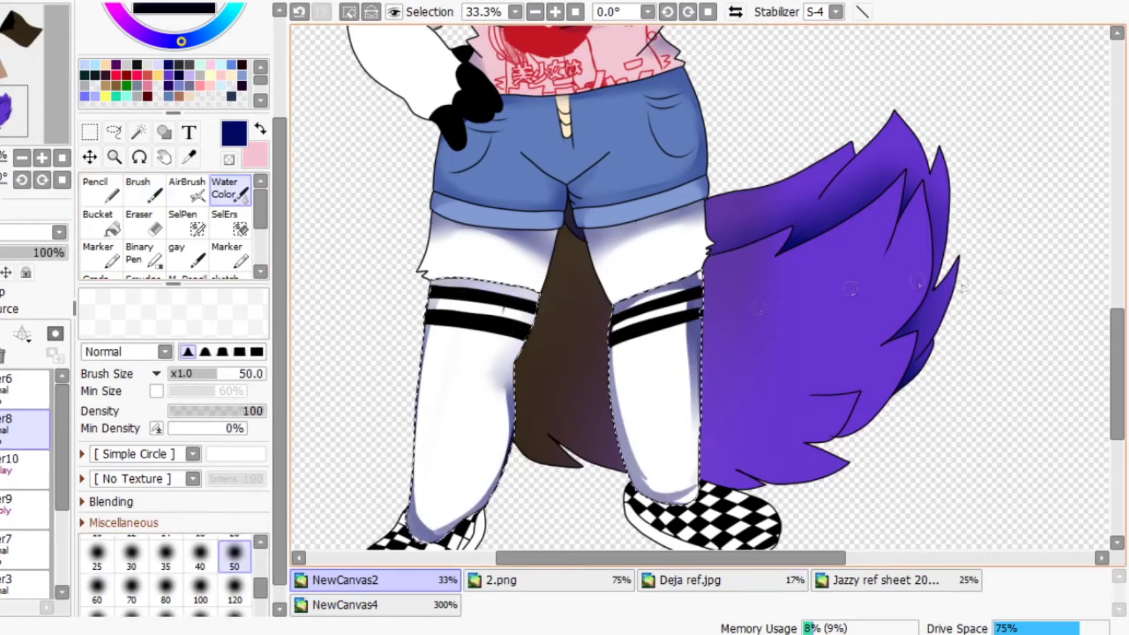
pyautogui.scroll(-2, 437, 182)
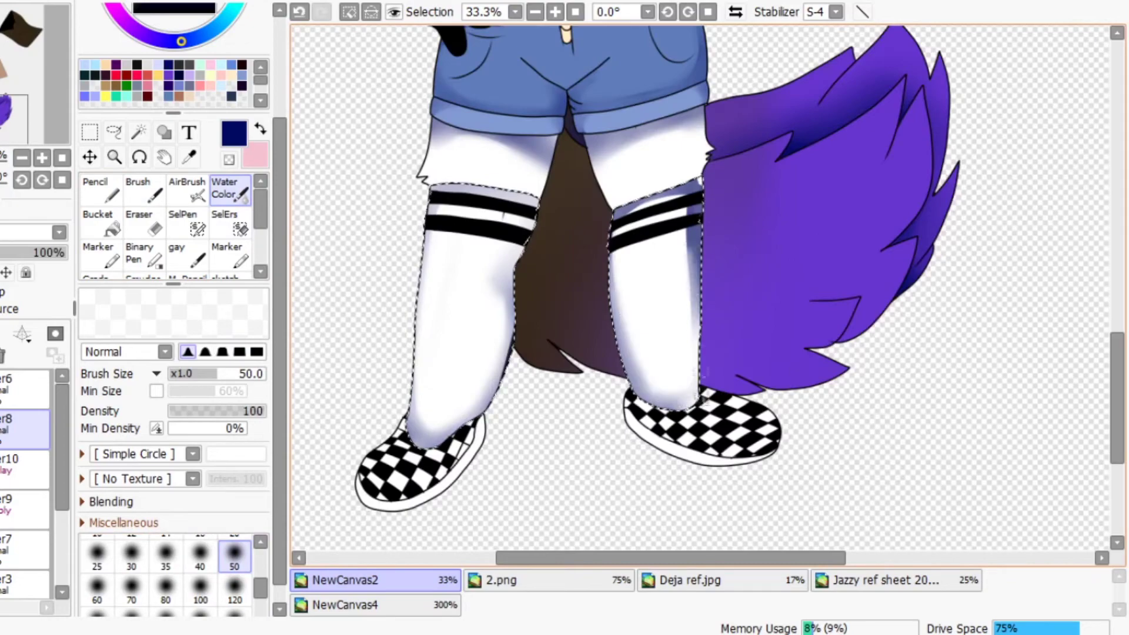
# Select both irises and paint dark navy shading around their pupils on a new layer, blending it into the purple.
pyautogui.scroll(-1, 704, 240)
pyautogui.press('w')
pyautogui.press('n')
pyautogui.scroll(2, 438, 29)
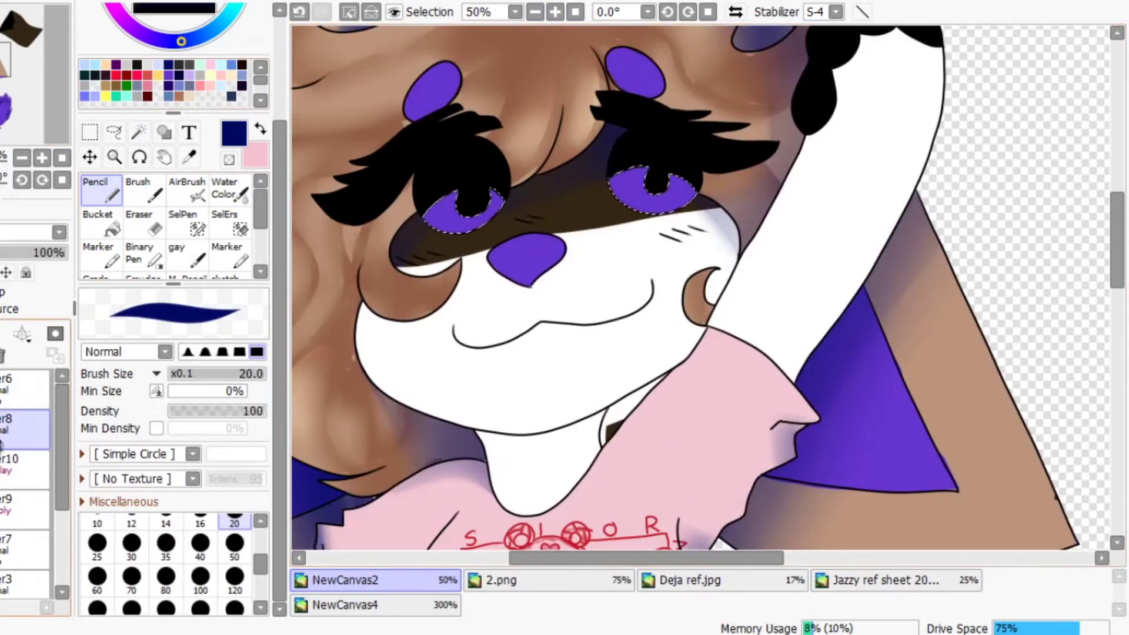
pyautogui.press('c')
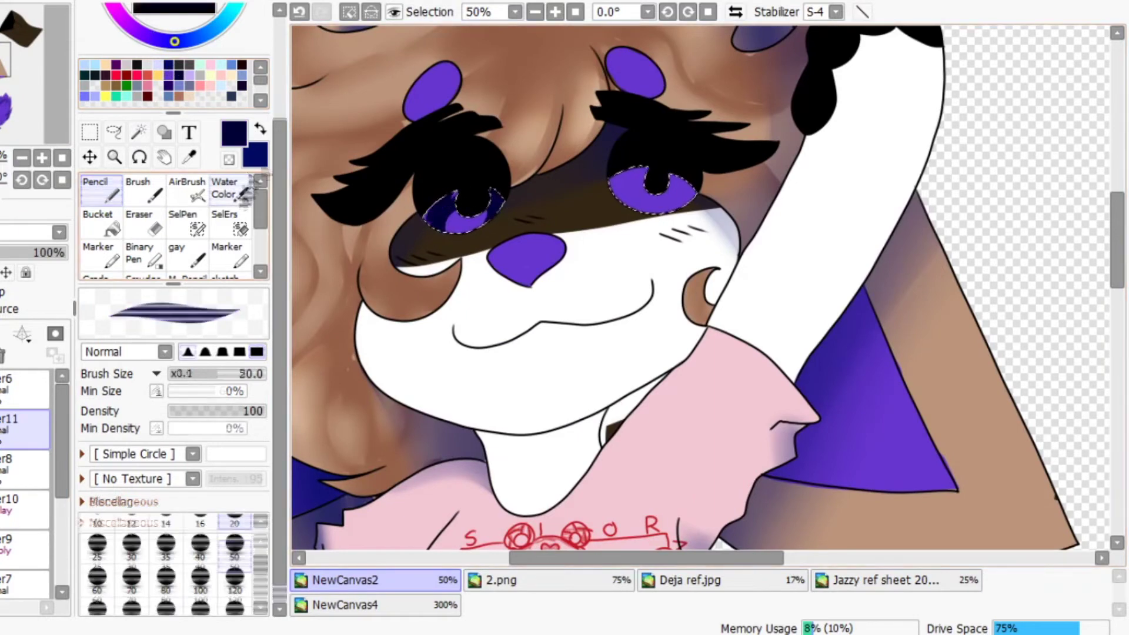
pyautogui.press('b')
pyautogui.press('c')
pyautogui.moveTo(635, 177); pyautogui.dragTo(603, 236)
# Add another layer for the irises, blend dark purple Brush shading into them, and undo the last few changes.
pyautogui.press('b')
pyautogui.hotkey('ctrl', 'shift', 'n')
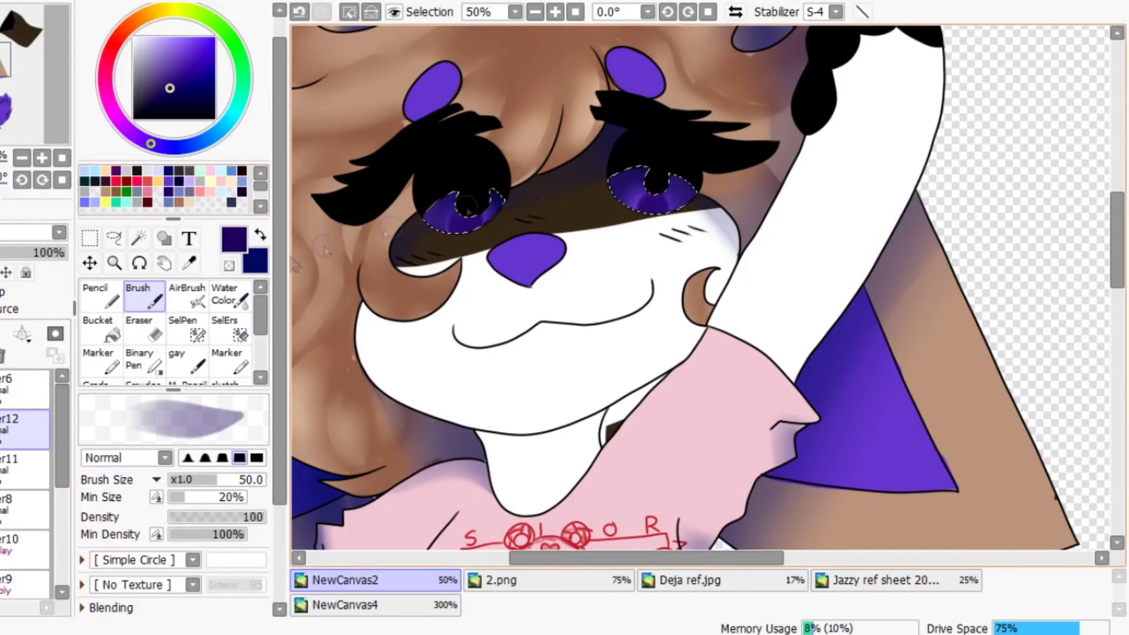
pyautogui.press('c')
pyautogui.moveTo(26, 468); pyautogui.dragTo(35, 433)
pyautogui.hotkey('ctrl', 'z')
pyautogui.hotkey('ctrl', 'z')
pyautogui.hotkey('ctrl', 'z')
pyautogui.hotkey('ctrl', 'z')
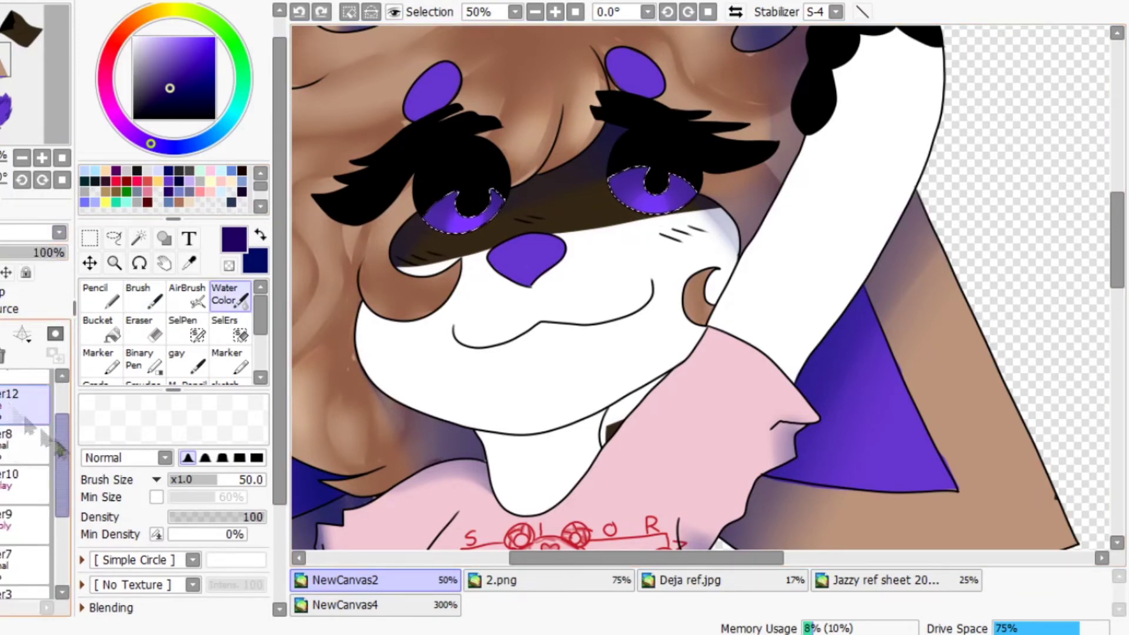
# Select the white area of the arm resting on the hip.
pyautogui.hotkey('ctrl', '-')
pyautogui.hotkey('ctrl', '-')
pyautogui.hotkey('ctrl', '-')
pyautogui.click(555, 12)
pyautogui.click(555, 12)
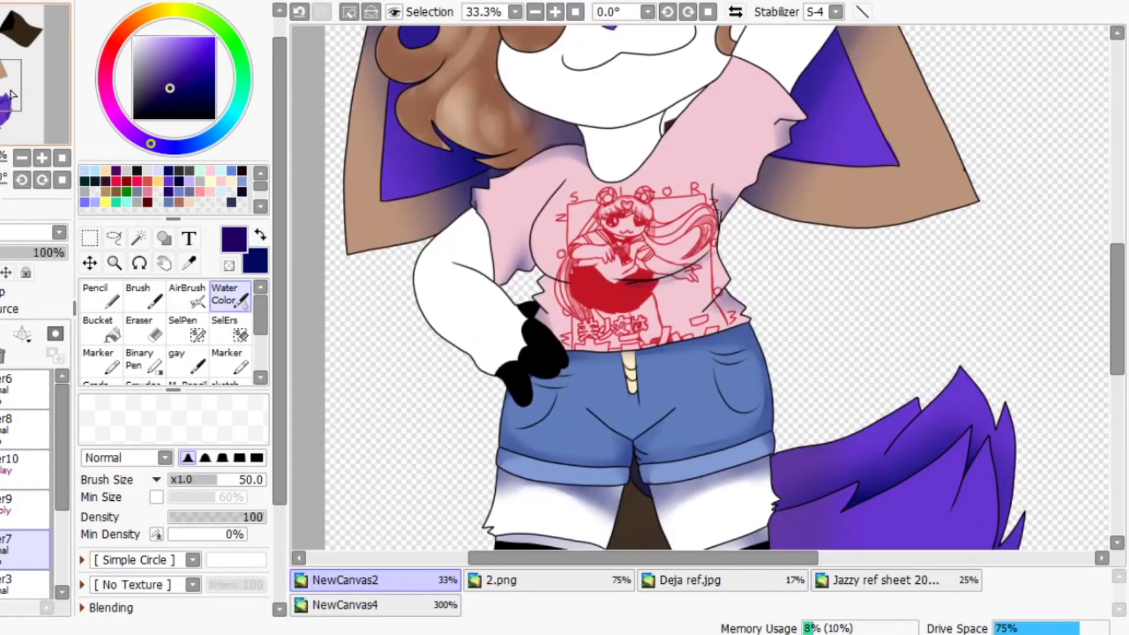
pyautogui.scroll(5, 706, 294)
pyautogui.press('w')
pyautogui.click(424, 353)
pyautogui.press('b')
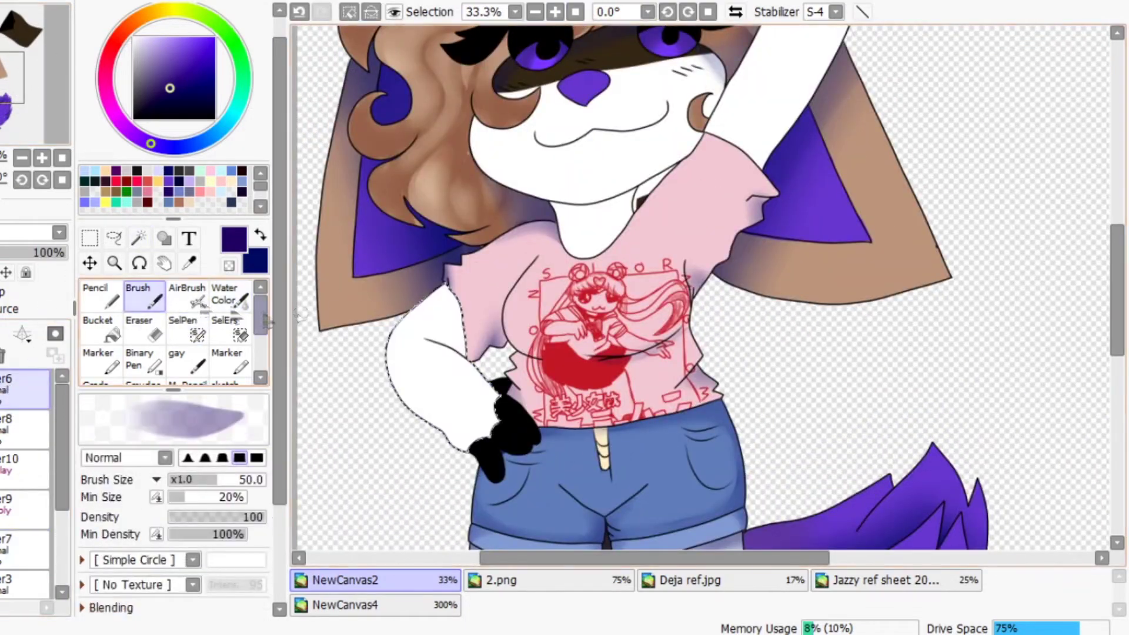
# Paint navy shadows on both arms beside the sleeves on the shading layer and blend them with the Water Color brush.
pyautogui.click(24, 427)
pyautogui.press('x')
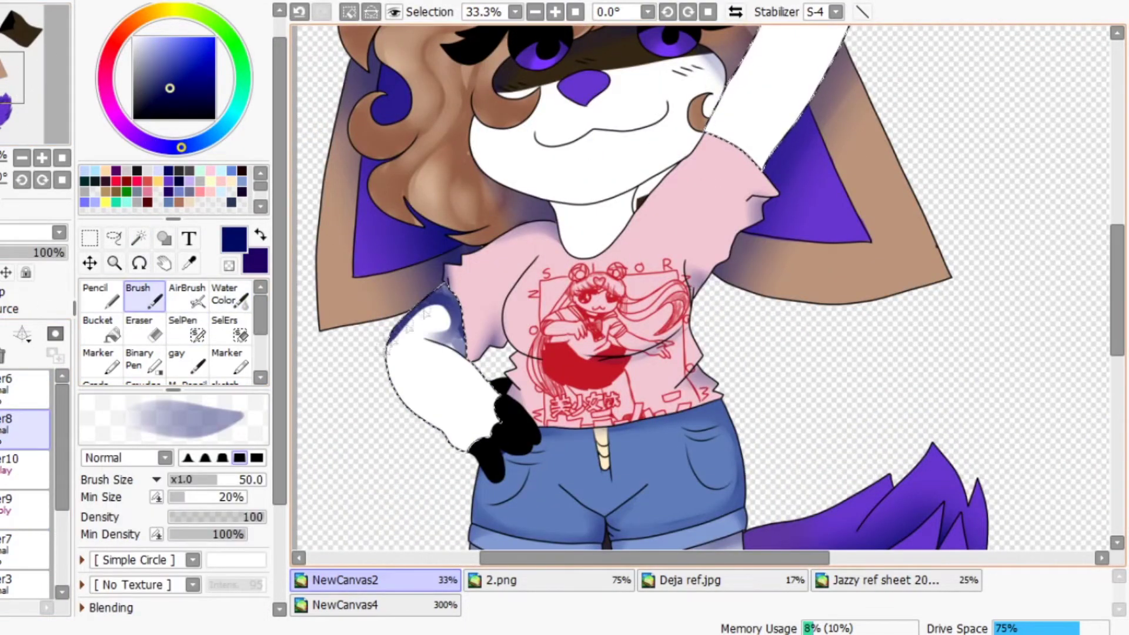
pyautogui.moveTo(796, 94); pyautogui.dragTo(673, 367)
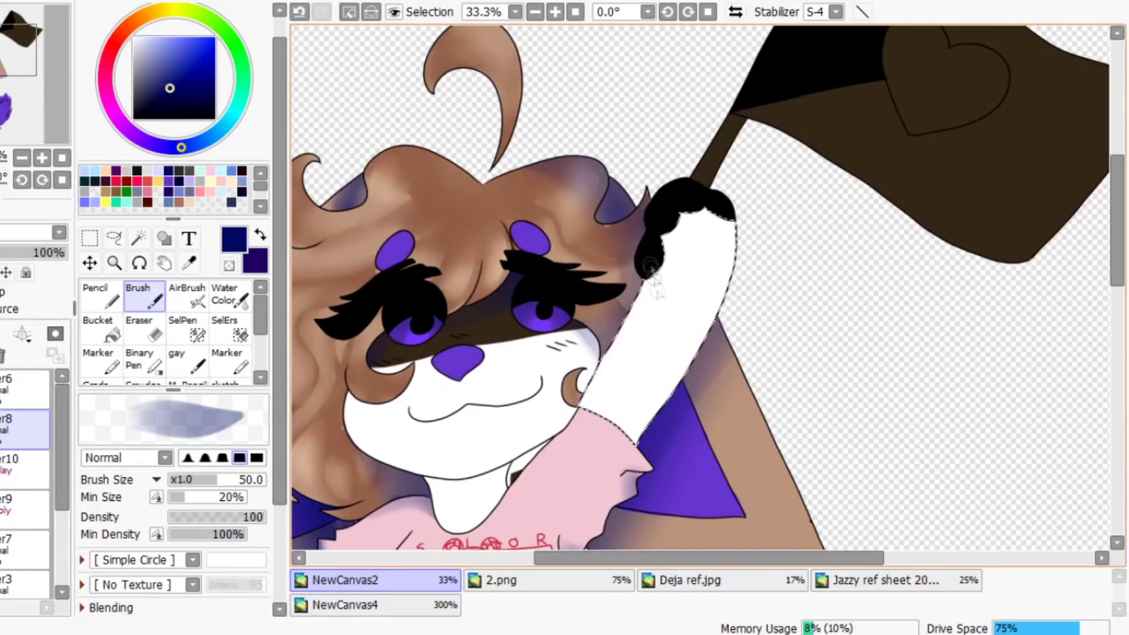
pyautogui.click(230, 297)
pyautogui.scroll(-3, 229, 297)
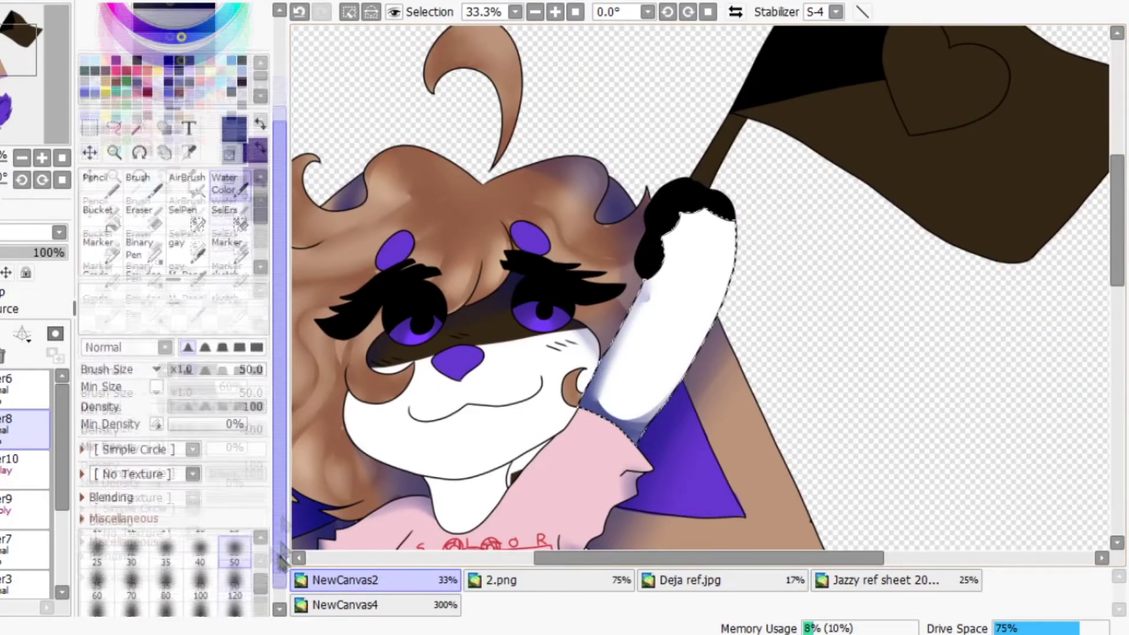
pyautogui.scroll(-5, 540, 223)
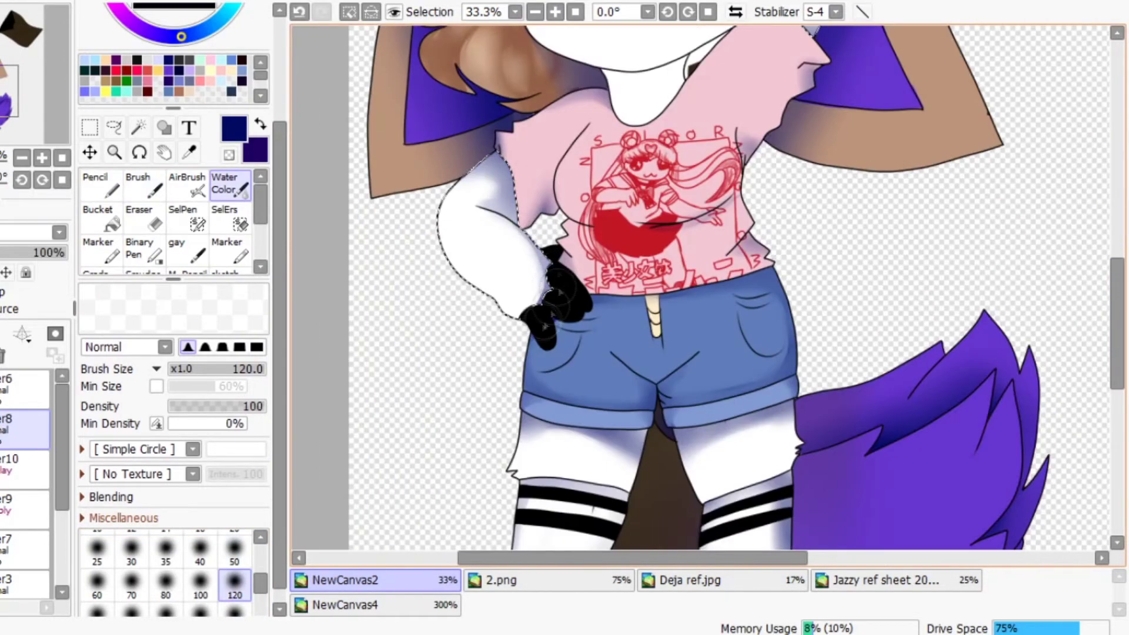
# Fill the small ear gap between the neck and the raised sleeve with the ear's tan and shade it navy.
pyautogui.scroll(5, 540, 233)
pyautogui.press('x')
pyautogui.click(100, 217)
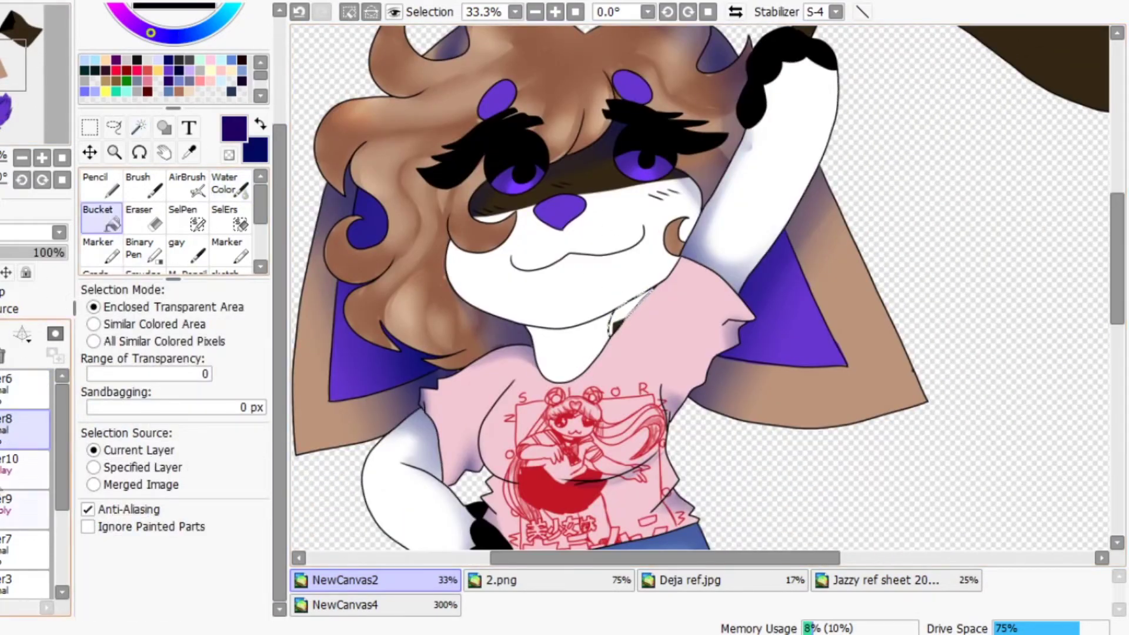
pyautogui.keyDown('alt'); pyautogui.click(358, 161); pyautogui.keyUp('alt')
pyautogui.press('x')
pyautogui.click(229, 187)
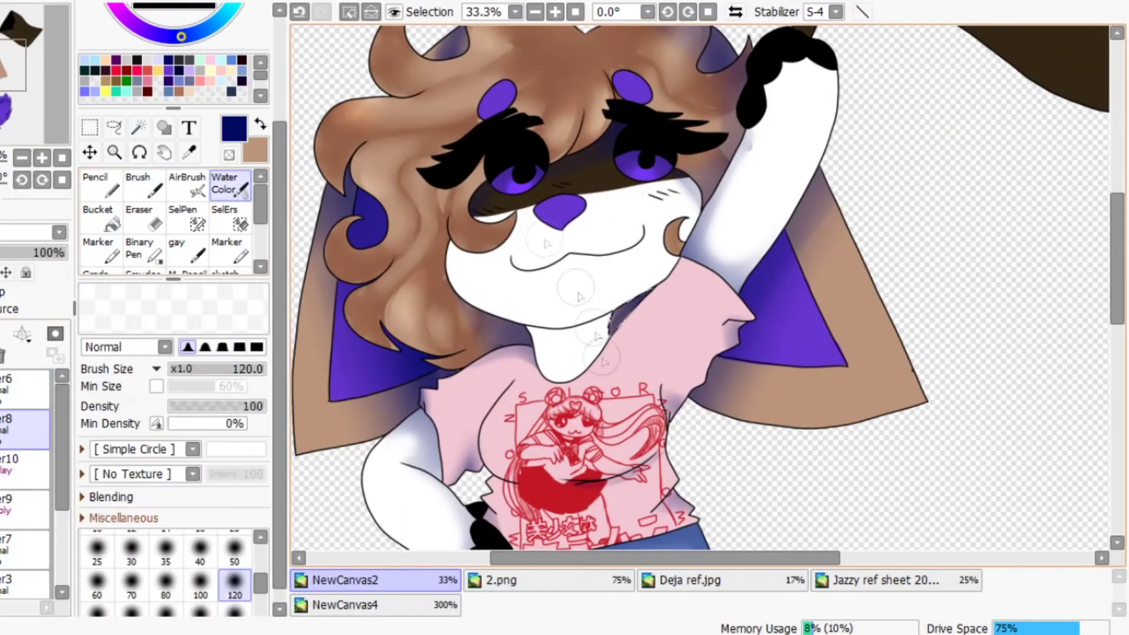
# Select the next unshaded area of the character and paint navy Brush shadows along its edges.
pyautogui.press('b')
pyautogui.scroll(-8, 540, 235)
pyautogui.press('w')
pyautogui.click(706, 329)
pyautogui.press('b')
pyautogui.moveTo(815, 194)
pyautogui.mouseDown()
pyautogui.moveTo(829, 325)
pyautogui.moveTo(752, 422)
pyautogui.moveTo(738, 453)
pyautogui.mouseUp()
pyautogui.moveTo(806, 200); pyautogui.dragTo(614, 305)
pyautogui.moveTo(485, 235)
pyautogui.mouseDown()
pyautogui.moveTo(465, 294)
pyautogui.moveTo(506, 330)
pyautogui.mouseUp()
pyautogui.moveTo(759, 453); pyautogui.dragTo(653, 506)
# Blend the new navy shadows into the selected area with the Water Color brush.
pyautogui.press('c')
pyautogui.moveTo(783, 435); pyautogui.dragTo(641, 500)
pyautogui.moveTo(823, 359); pyautogui.dragTo(735, 453)
pyautogui.moveTo(835, 364); pyautogui.dragTo(817, 247)
pyautogui.moveTo(503, 317); pyautogui.dragTo(470, 477)
pyautogui.moveTo(823, 259); pyautogui.dragTo(812, 353)
pyautogui.moveTo(465, 241); pyautogui.dragTo(529, 482)
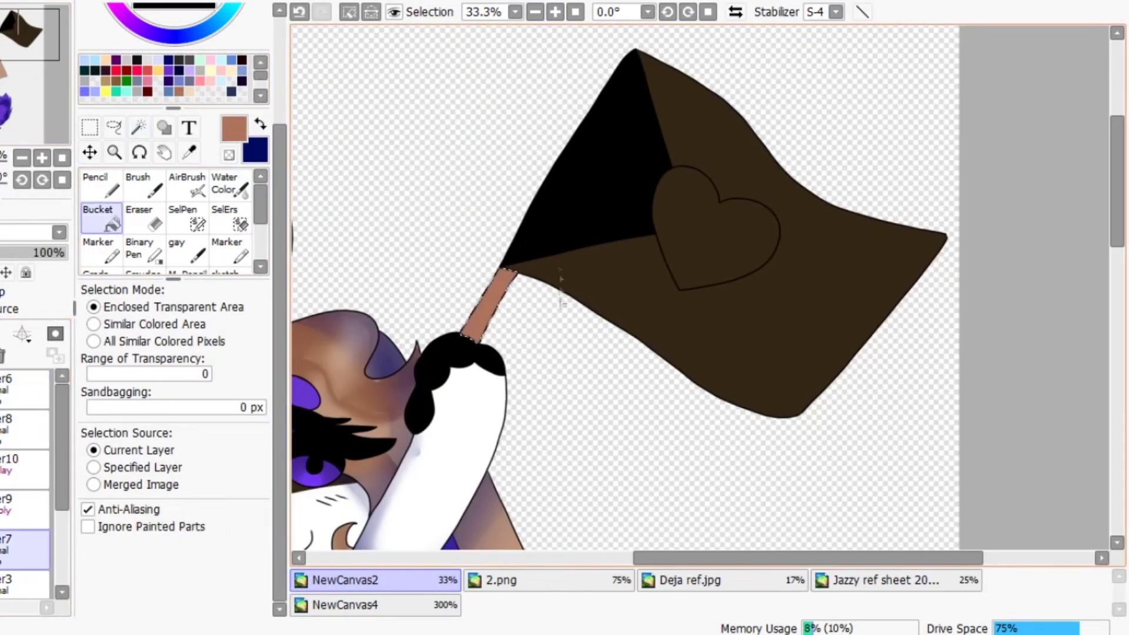
# Deselect the flagpole, then select the flag area around the heart and fill it light grey on the colour layer.
pyautogui.click(139, 128)
pyautogui.hotkey('ctrl', 'd')
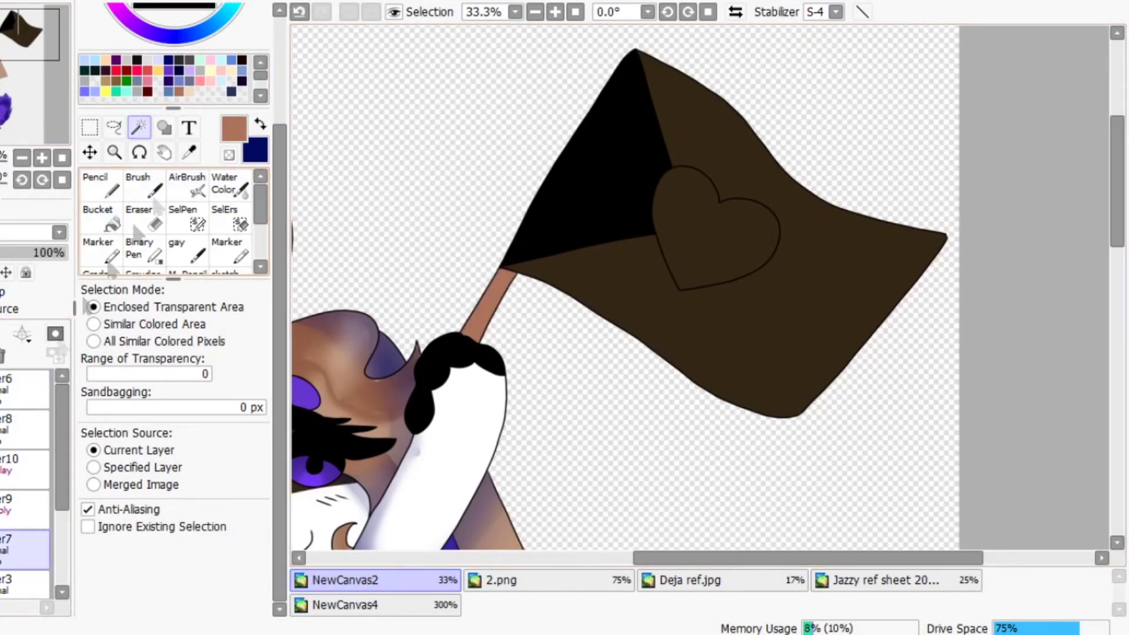
pyautogui.click(23, 388)
pyautogui.click(735, 124)
pyautogui.click(101, 217)
pyautogui.click(24, 550)
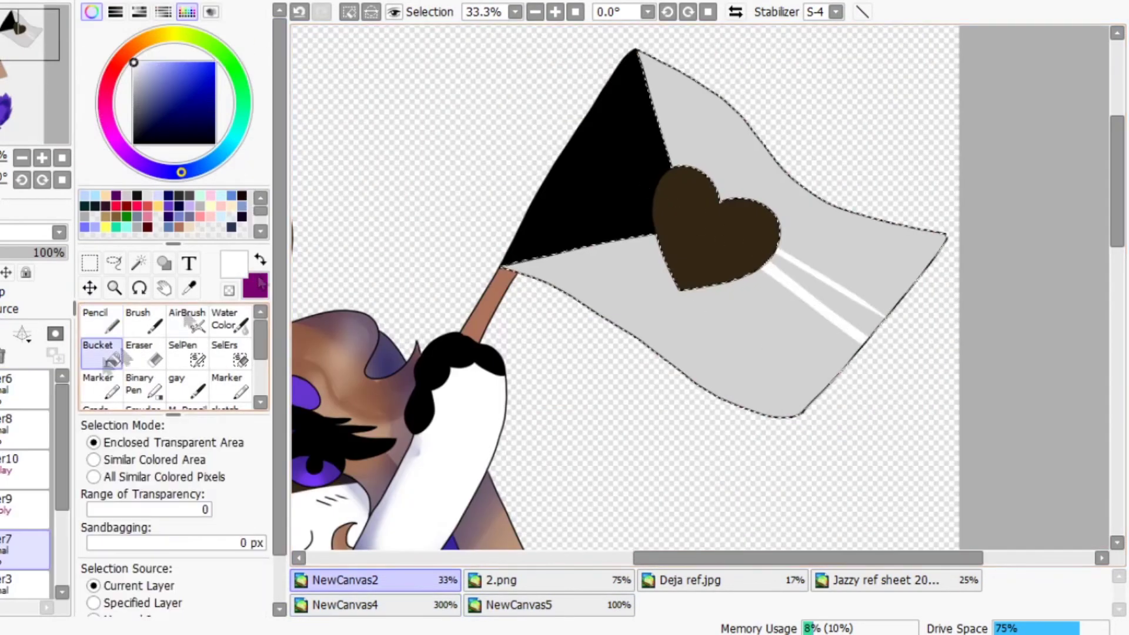
# Paint the upper part of the flag white with a large Pencil, keeping the lower part grey.
pyautogui.click(100, 320)
pyautogui.click(97, 352)
pyautogui.click(100, 320)
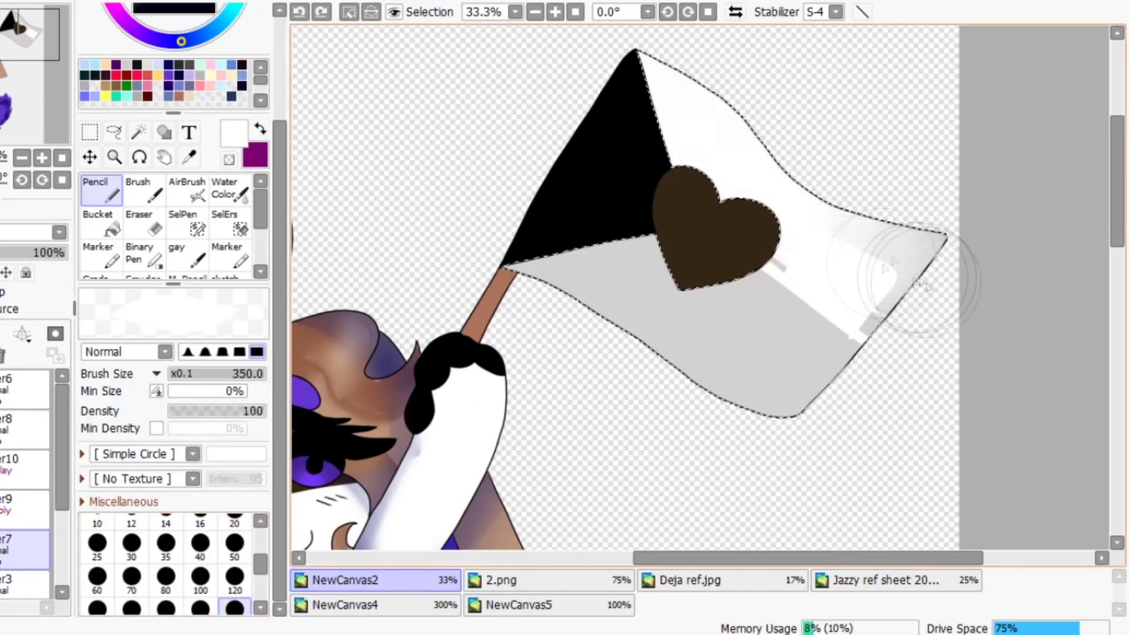
pyautogui.moveTo(706, 118); pyautogui.dragTo(911, 265)
# Paint a purple stripe with a 120 px Pencil from the heart to the flag's outer edge, and deselect the flag.
pyautogui.press('x')
pyautogui.moveTo(729, 259); pyautogui.dragTo(917, 341)
pyautogui.hotkey('ctrl', 'z')
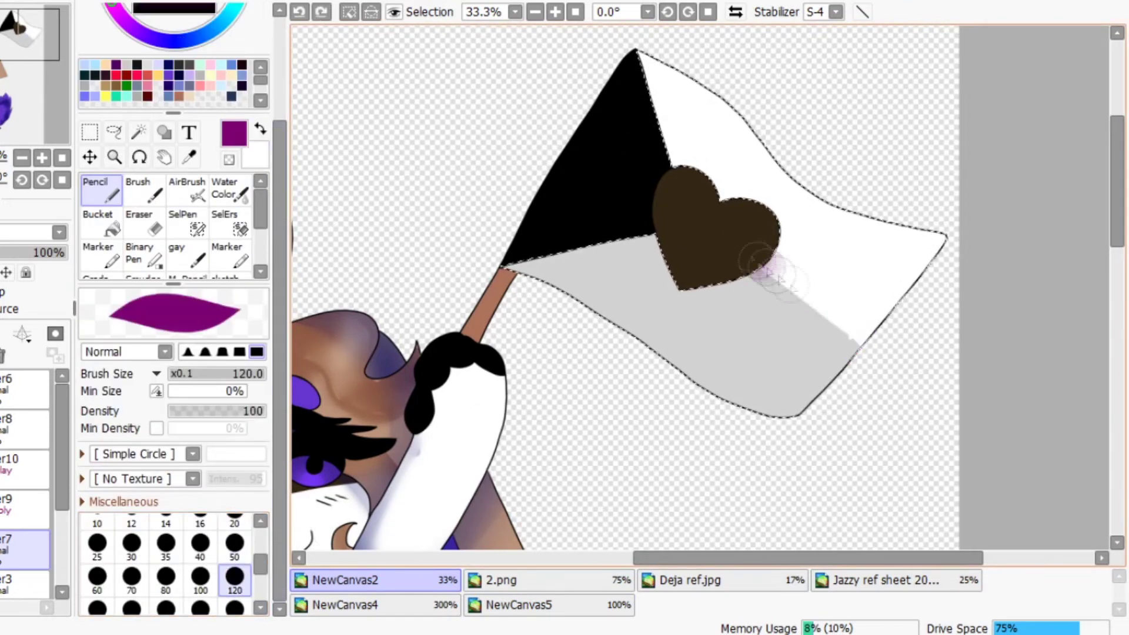
pyautogui.moveTo(764, 259); pyautogui.dragTo(918, 342)
pyautogui.hotkey('ctrl', 'd')
# Select the heart on the line art layer and paste the pink, yellow and blue flag reference into NewCanvas5.
pyautogui.click(139, 132)
pyautogui.click(99, 223)
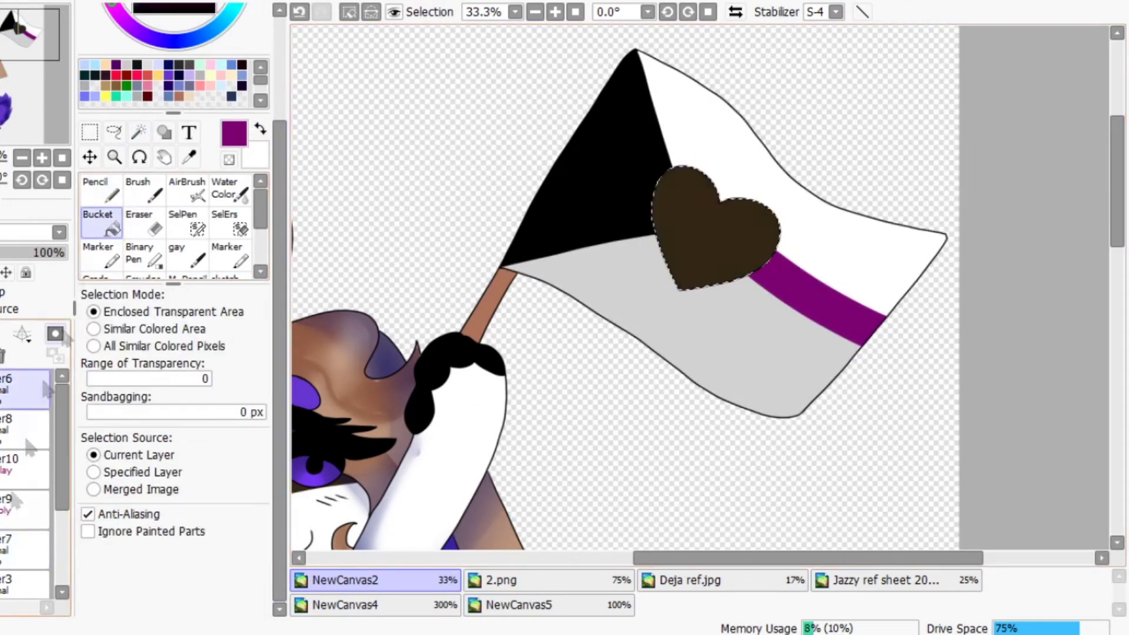
pyautogui.click(550, 605)
pyautogui.hotkey('ctrl', 'v')
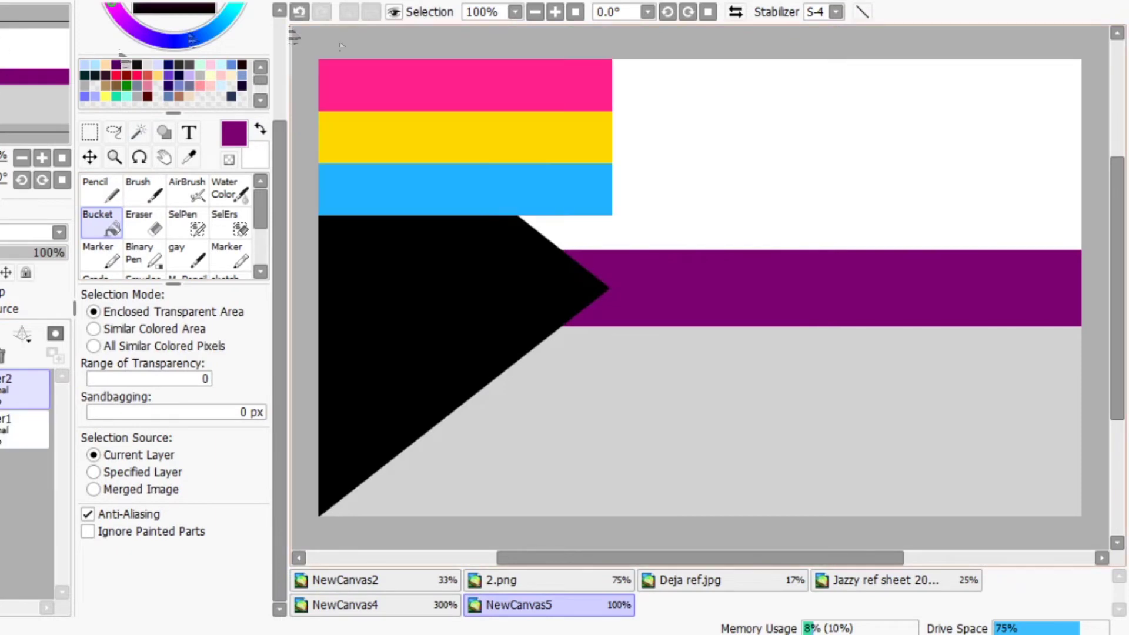
# Paint the heart on the NewCanvas2 flag in diagonal pink, yellow and blue stripes with colours sampled from the reference.
pyautogui.click(345, 580)
pyautogui.click(97, 188)
pyautogui.moveTo(671, 176); pyautogui.dragTo(765, 248)
pyautogui.click(550, 604)
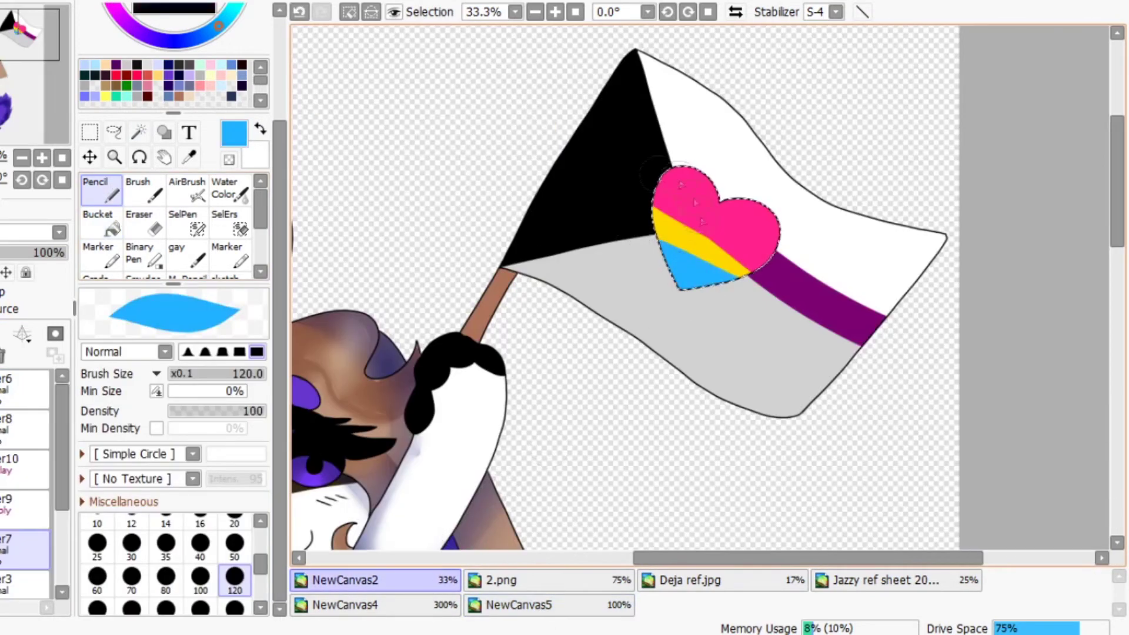
pyautogui.keyDown('alt'); pyautogui.click(686, 240); pyautogui.keyUp('alt')
pyautogui.hotkey('ctrl', 'z')
pyautogui.keyDown('alt'); pyautogui.click(722, 239); pyautogui.keyUp('alt')
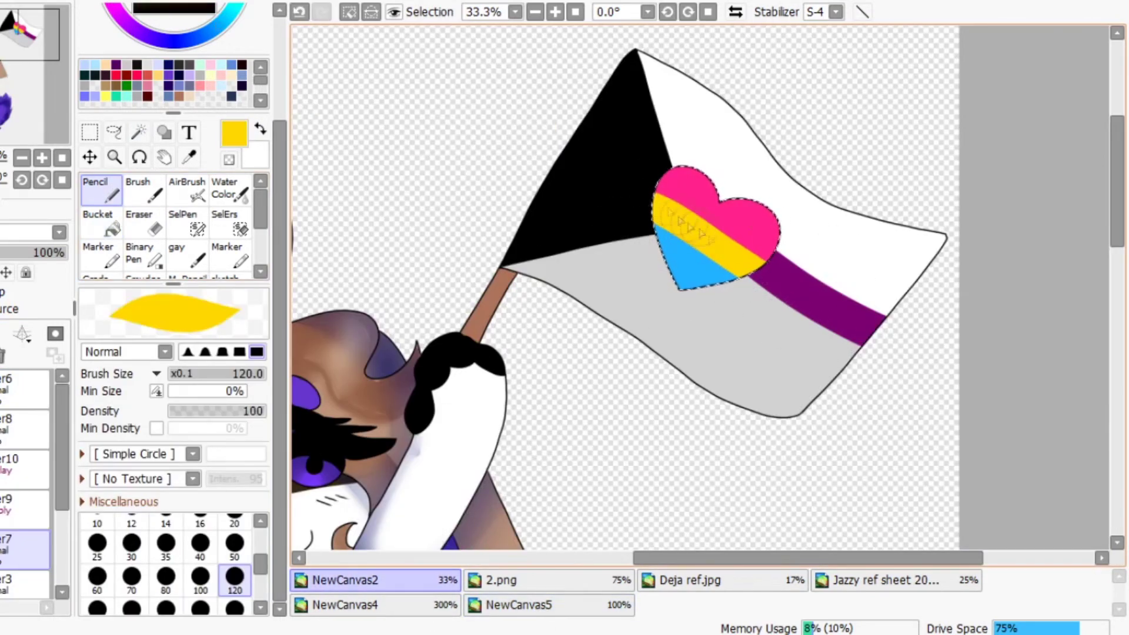
pyautogui.keyDown('alt'); pyautogui.click(766, 221); pyautogui.keyUp('alt')
# Recolour the heart's black outline to match its pink, yellow and blue stripes, reducing the Pencil to 50 px.
pyautogui.scroll(3, 615, 299)
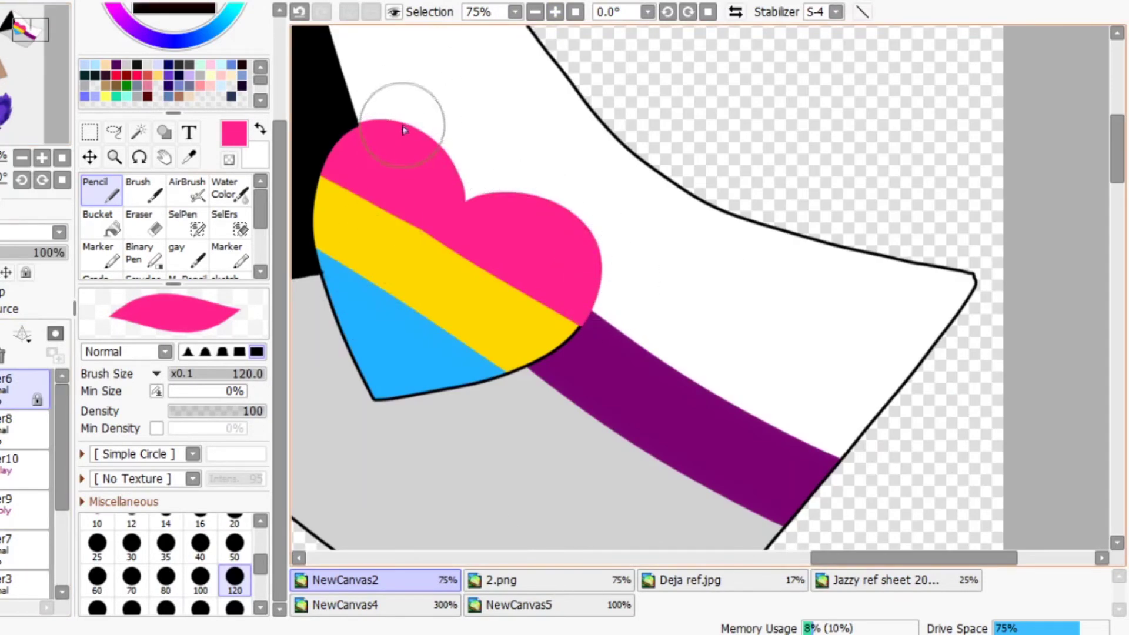
pyautogui.keyDown('alt'); pyautogui.click(582, 316); pyautogui.keyUp('alt')
pyautogui.press('[')
pyautogui.press('[')
pyautogui.press('[')
pyautogui.press('[')
pyautogui.press('[')
pyautogui.keyDown('alt'); pyautogui.click(338, 312); pyautogui.keyUp('alt')
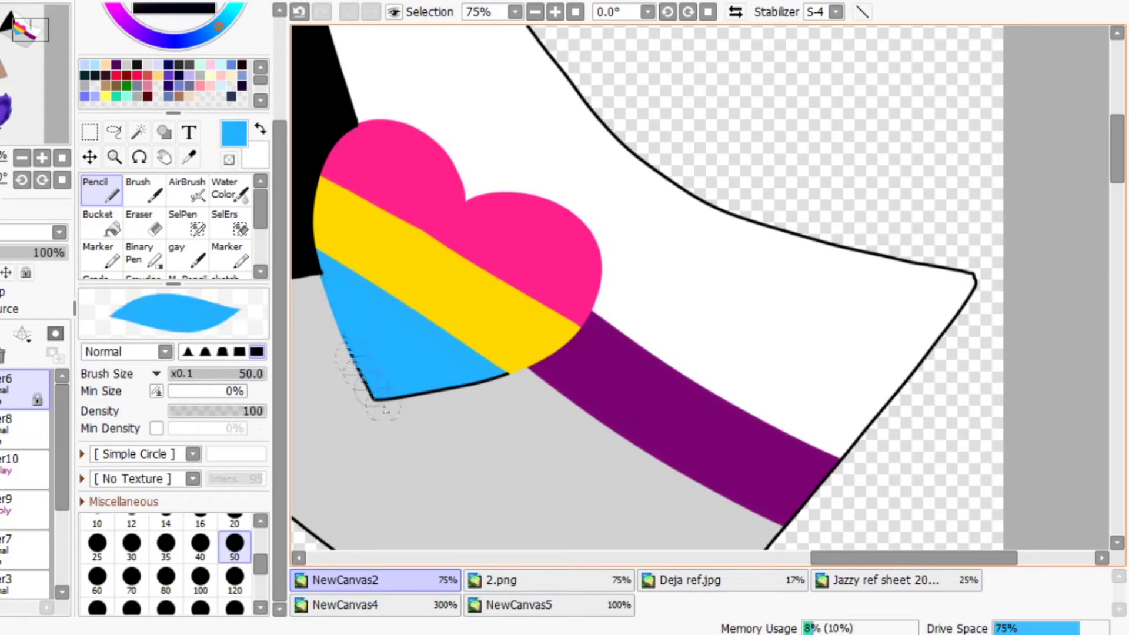
pyautogui.keyDown('alt'); pyautogui.click(533, 350); pyautogui.keyUp('alt')
pyautogui.hotkey('ctrl', 'z')
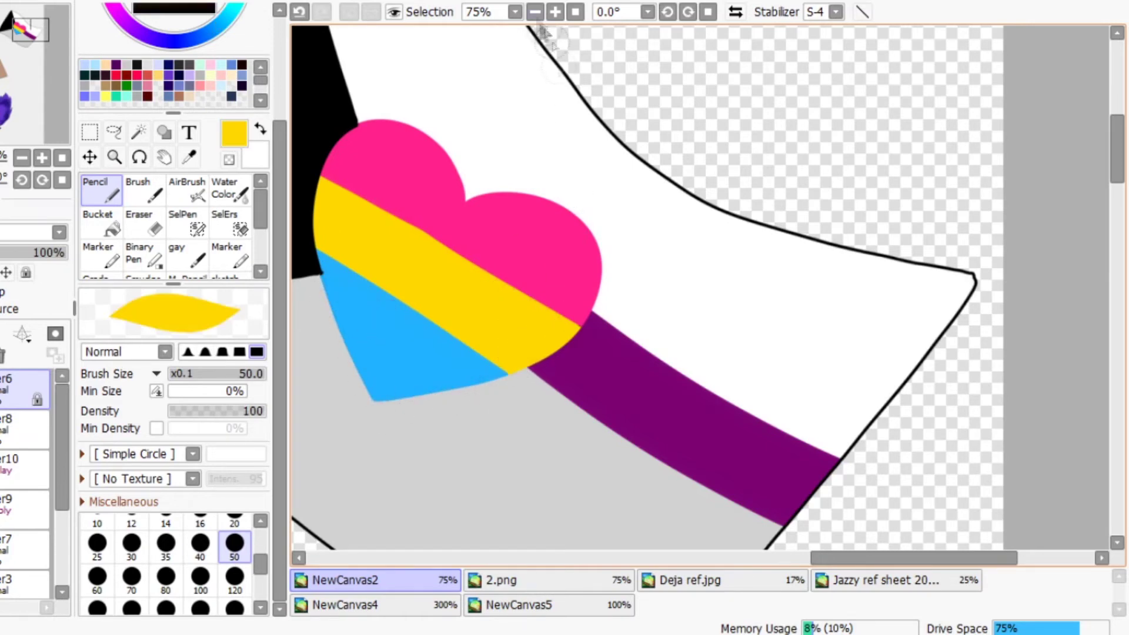
# Select the flag's coloured area, including the heart but leaving out the black triangle.
pyautogui.scroll(-3, 583, 282)
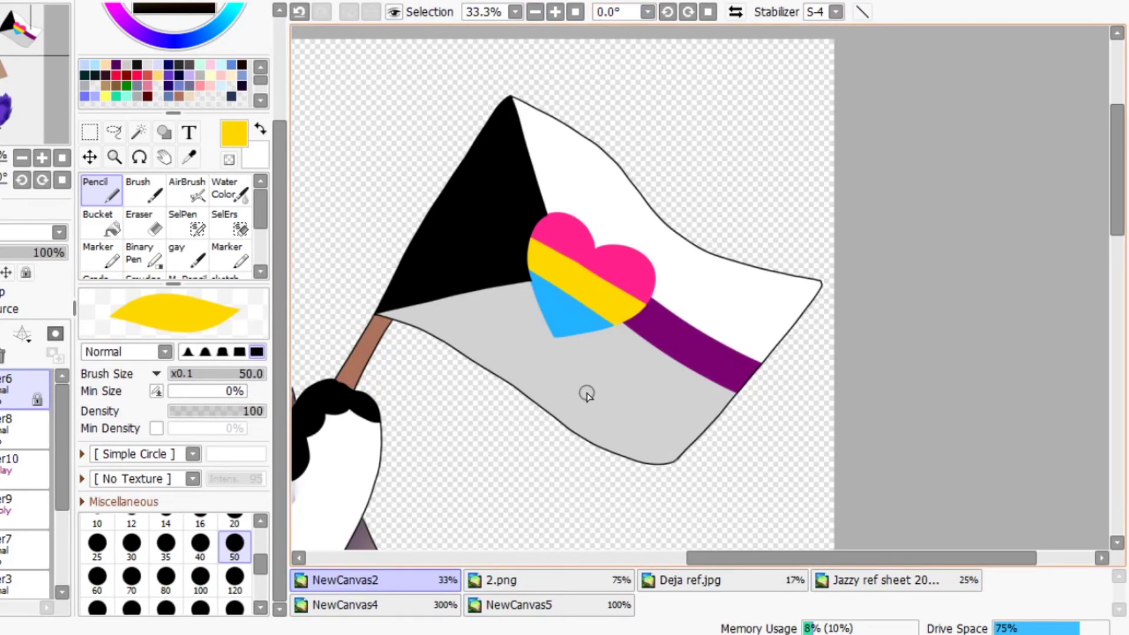
pyautogui.scroll(-2, 582, 282)
pyautogui.press('w')
pyautogui.click(759, 153)
pyautogui.scroll(2, 647, 177)
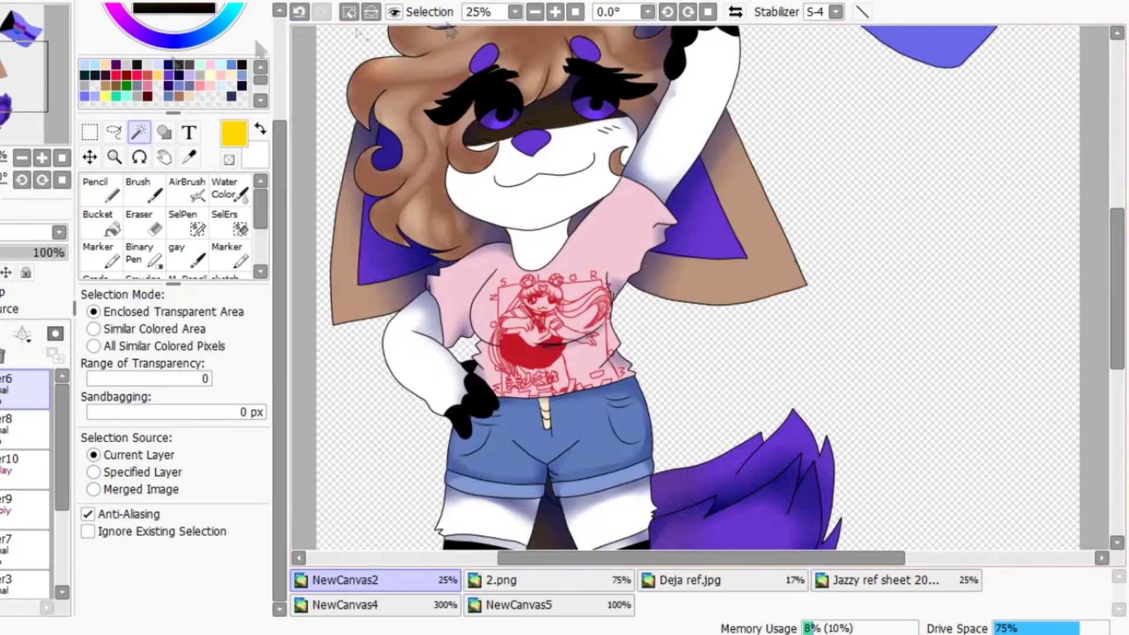
pyautogui.click(187, 223)
# Paint a navy fold shadow across the flag and heart on the shading layer, blend it with Water Color, and deselect.
pyautogui.click(138, 189)
pyautogui.click(178, 75)
pyautogui.click(23, 426)
pyautogui.moveTo(706, 135)
pyautogui.mouseDown()
pyautogui.moveTo(606, 272)
pyautogui.moveTo(630, 345)
pyautogui.moveTo(618, 295)
pyautogui.moveTo(575, 293)
pyautogui.moveTo(740, 99)
pyautogui.moveTo(679, 201)
pyautogui.mouseUp()
pyautogui.press('v')
pyautogui.moveTo(735, 129)
pyautogui.mouseDown()
pyautogui.moveTo(589, 276)
pyautogui.moveTo(553, 253)
pyautogui.mouseUp()
pyautogui.moveTo(713, 96); pyautogui.dragTo(567, 300)
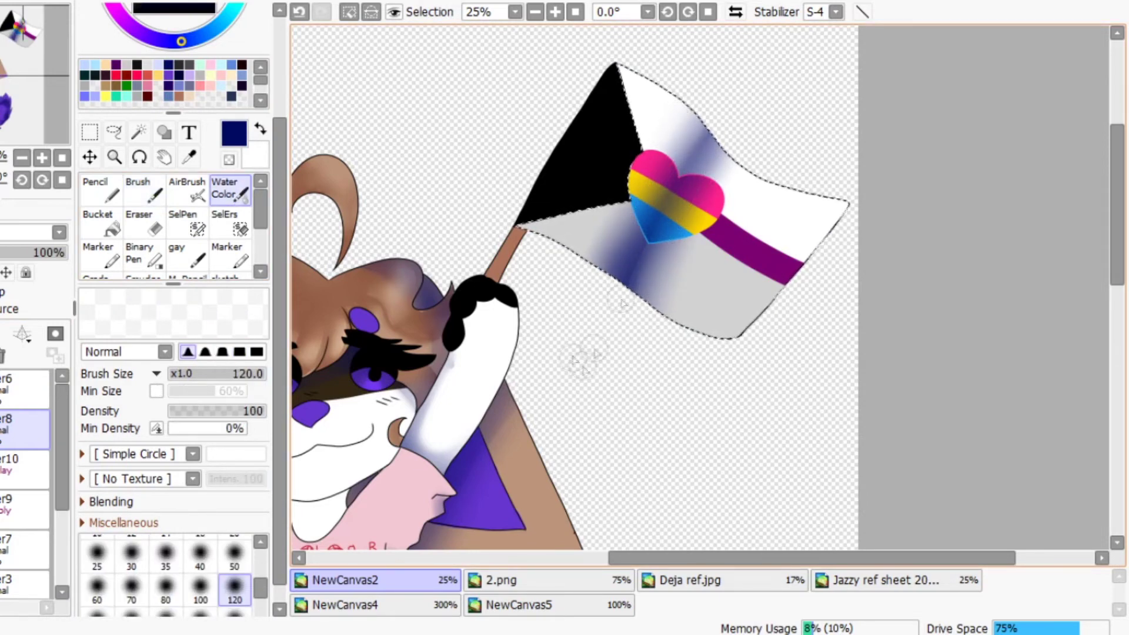
pyautogui.scroll(-5, 618, 294)
pyautogui.hotkey('ctrl', 'd')
# Lower the shading layer's opacity to 40%.
pyautogui.moveTo(54, 251)
pyautogui.mouseDown()
pyautogui.moveTo(6, 278)
pyautogui.moveTo(7, 257)
pyautogui.moveTo(4, 281)
pyautogui.mouseUp()
pyautogui.click(144, 222)
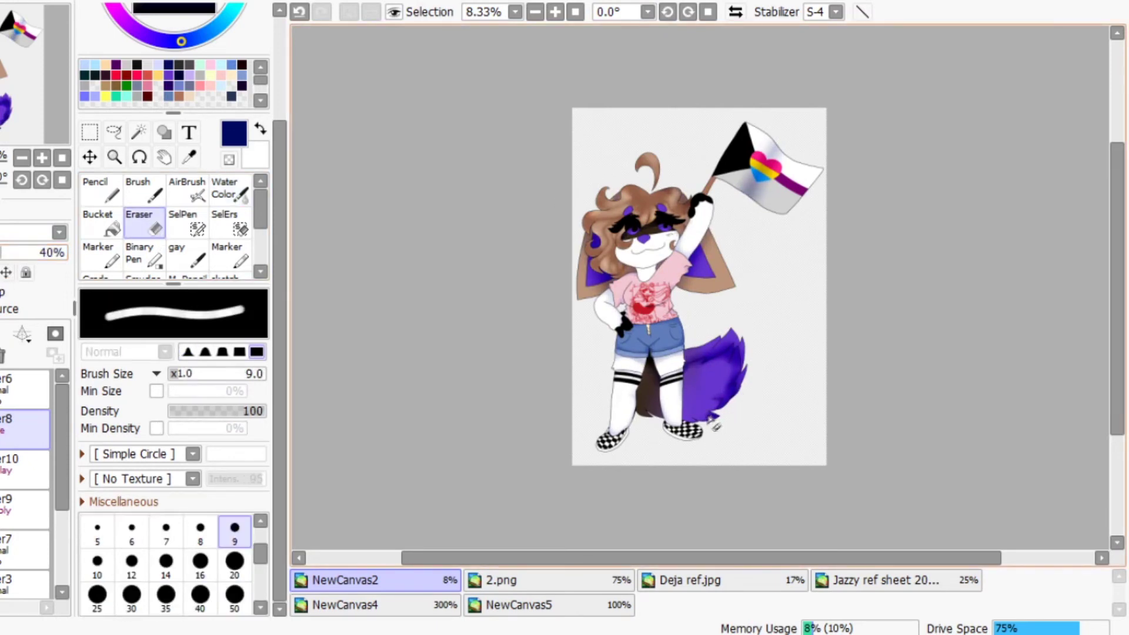
pyautogui.press('c')
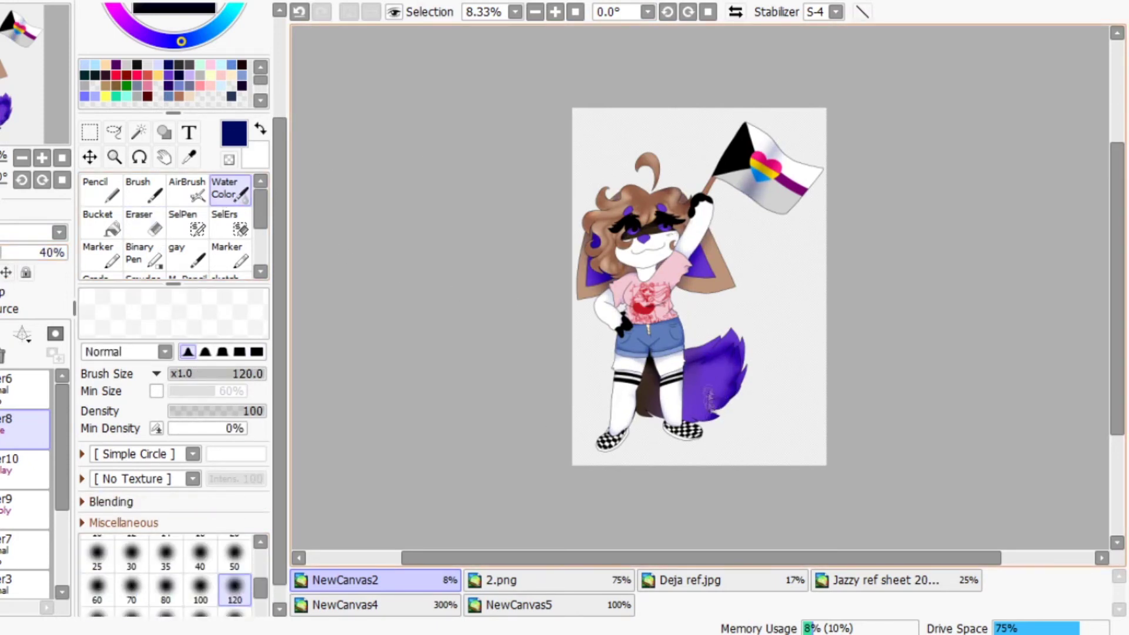
# Add a new layer above the flat colour layer and fill it with light peach.
pyautogui.scroll(-4, 24, 470)
pyautogui.click(24, 388)
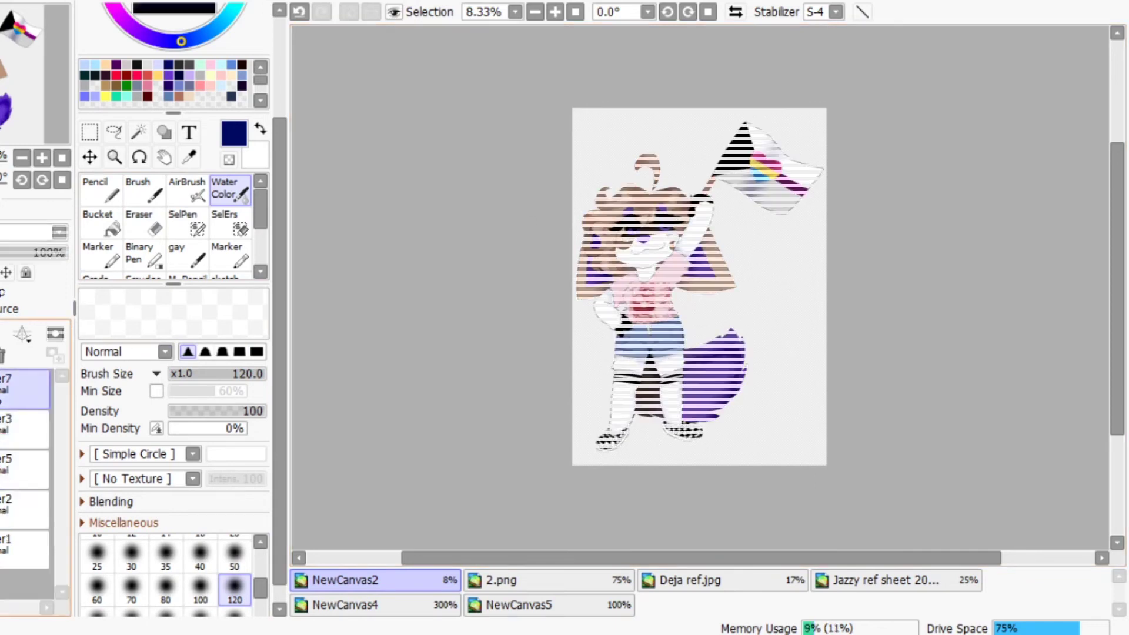
pyautogui.click(97, 222)
pyautogui.click(55, 333)
pyautogui.moveTo(173, 112); pyautogui.dragTo(173, 243)
pyautogui.click(210, 196)
pyautogui.click(673, 370)
# Set the peach layer to Screen mode and reduce its opacity.
pyautogui.click(58, 233)
pyautogui.moveTo(59, 252); pyautogui.dragTo(23, 252)
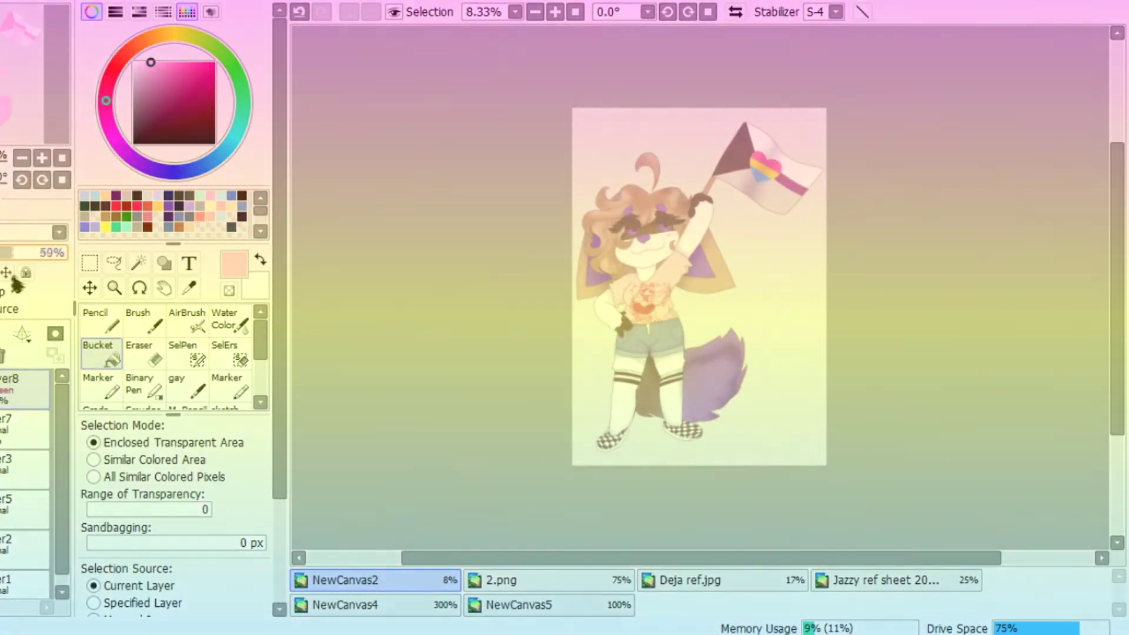